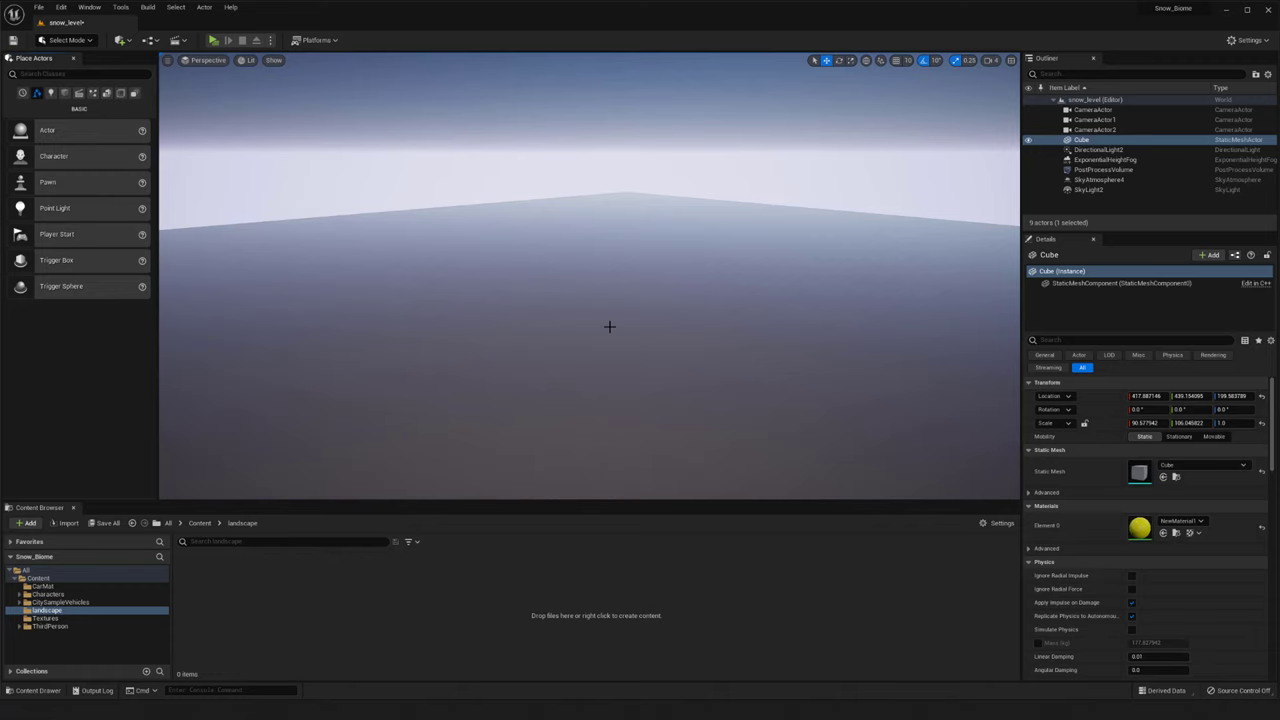
Delete the large ground cube from the snow level
right_click_drag(617, 299, 632, 271)
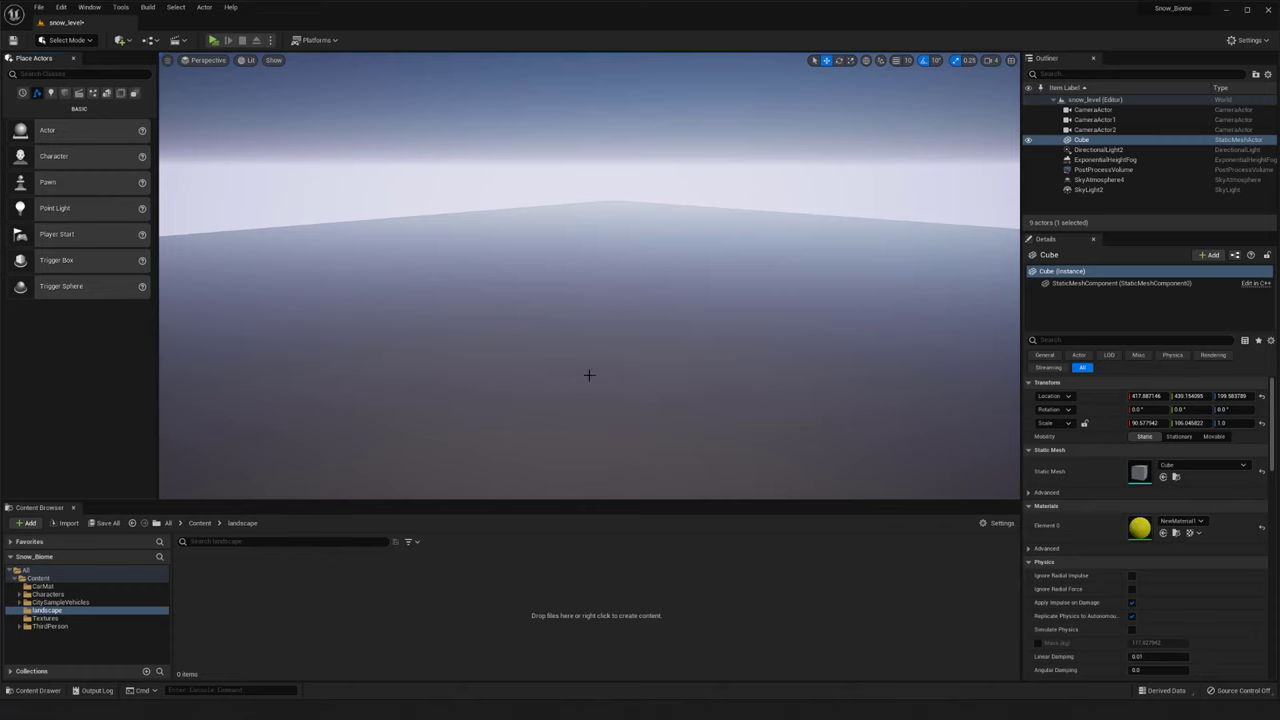
mouse_move(597, 360)
right_mouse_down()
mouse_move(618, 370)
mouse_move(628, 356)
mouse_move(614, 364)
right_mouse_up()
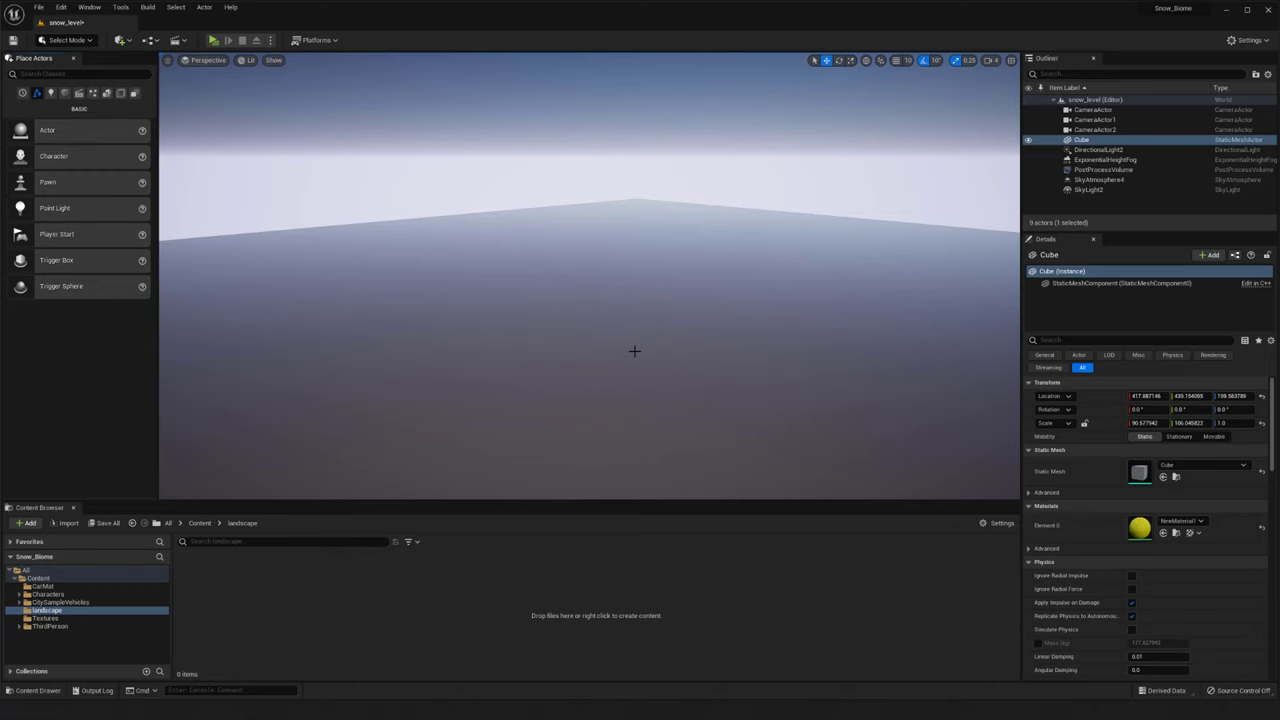
mouse_move(663, 324)
right_mouse_down()
mouse_move(698, 306)
mouse_move(646, 331)
right_mouse_up()
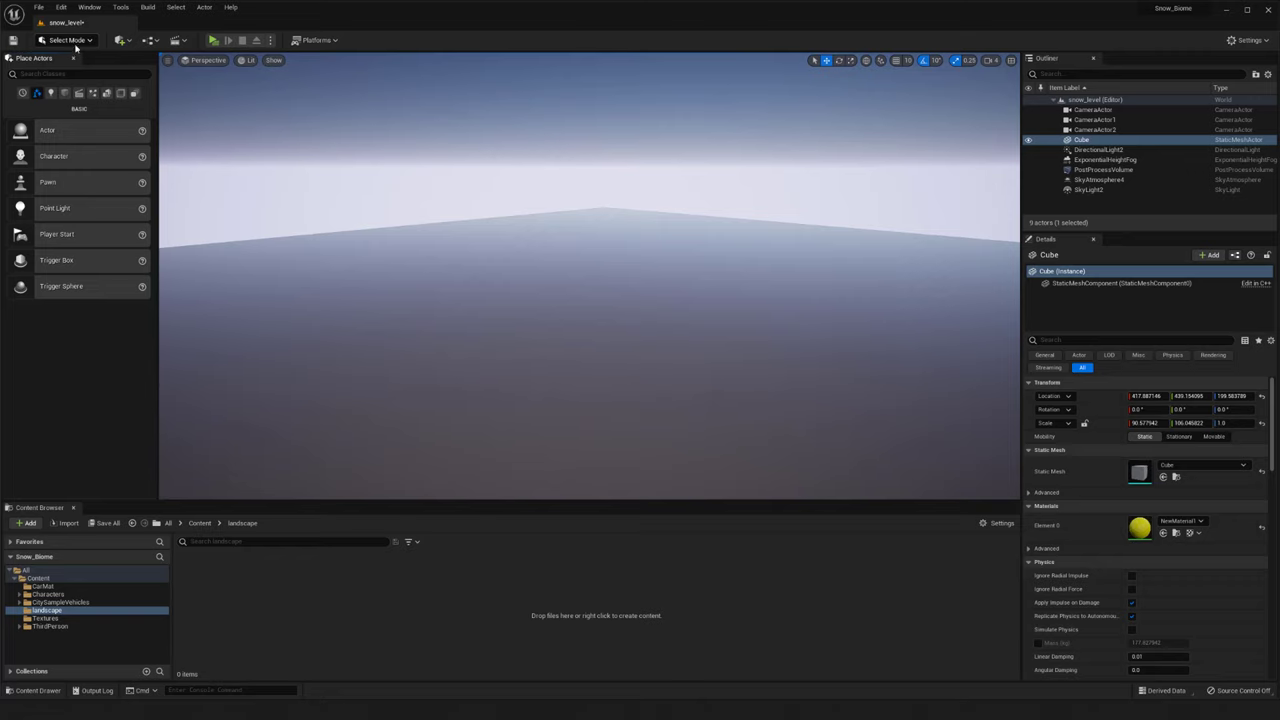
left_click(521, 345)
key("Delete")
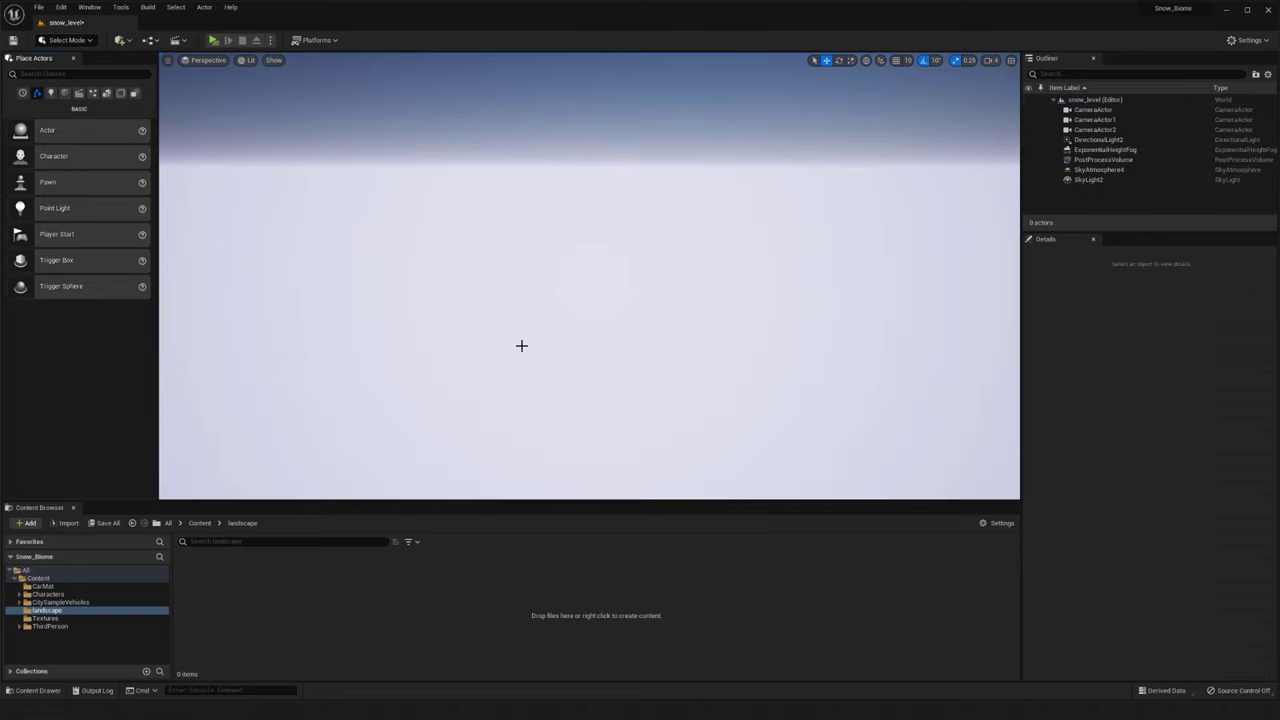
Activate Landscape mode to set up a new landscape in the emptied level
left_click(63, 41)
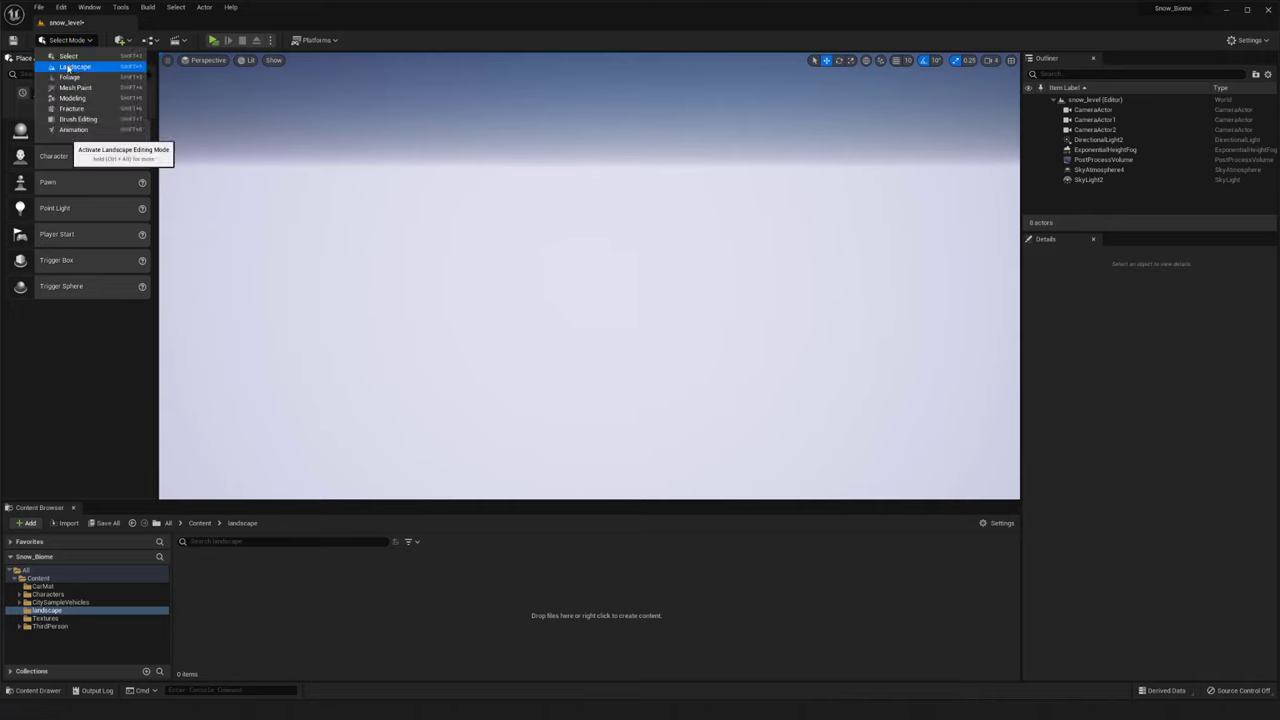
left_click(68, 67)
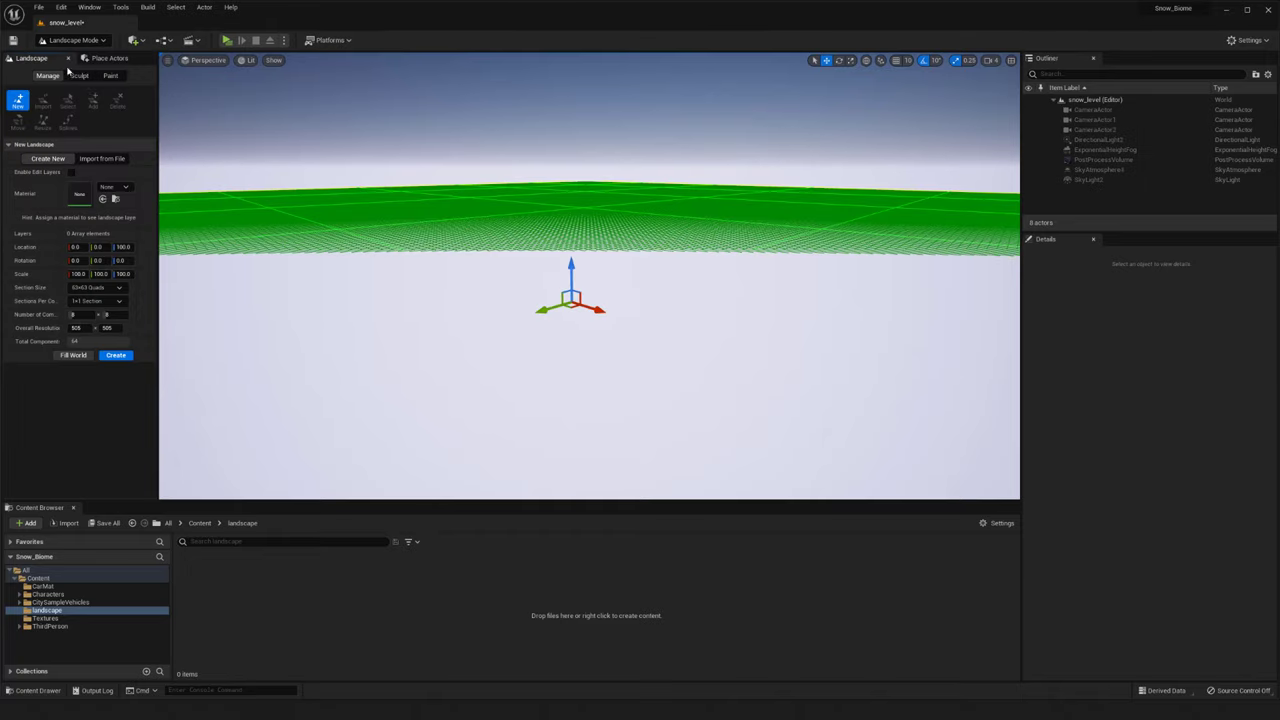
mouse_move(651, 413)
middle_mouse_down()
mouse_move(648, 320)
mouse_move(648, 350)
middle_mouse_up()
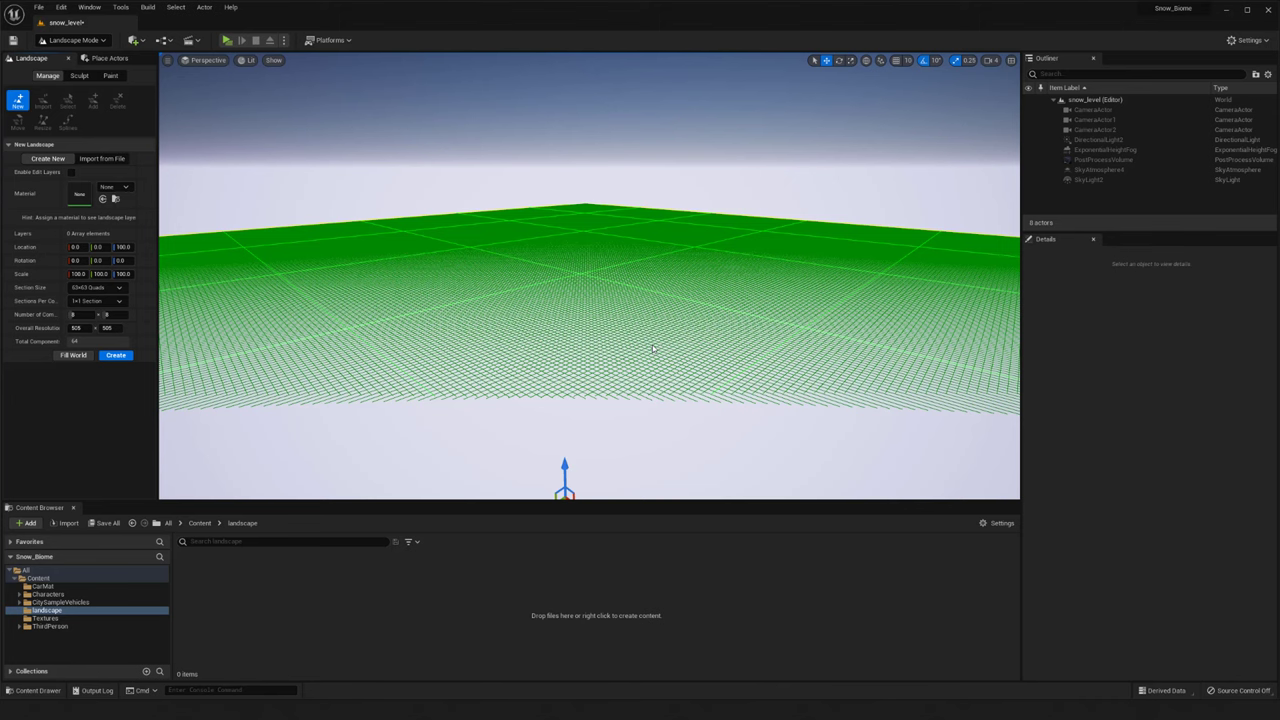
middle_click_drag(627, 331, 627, 347)
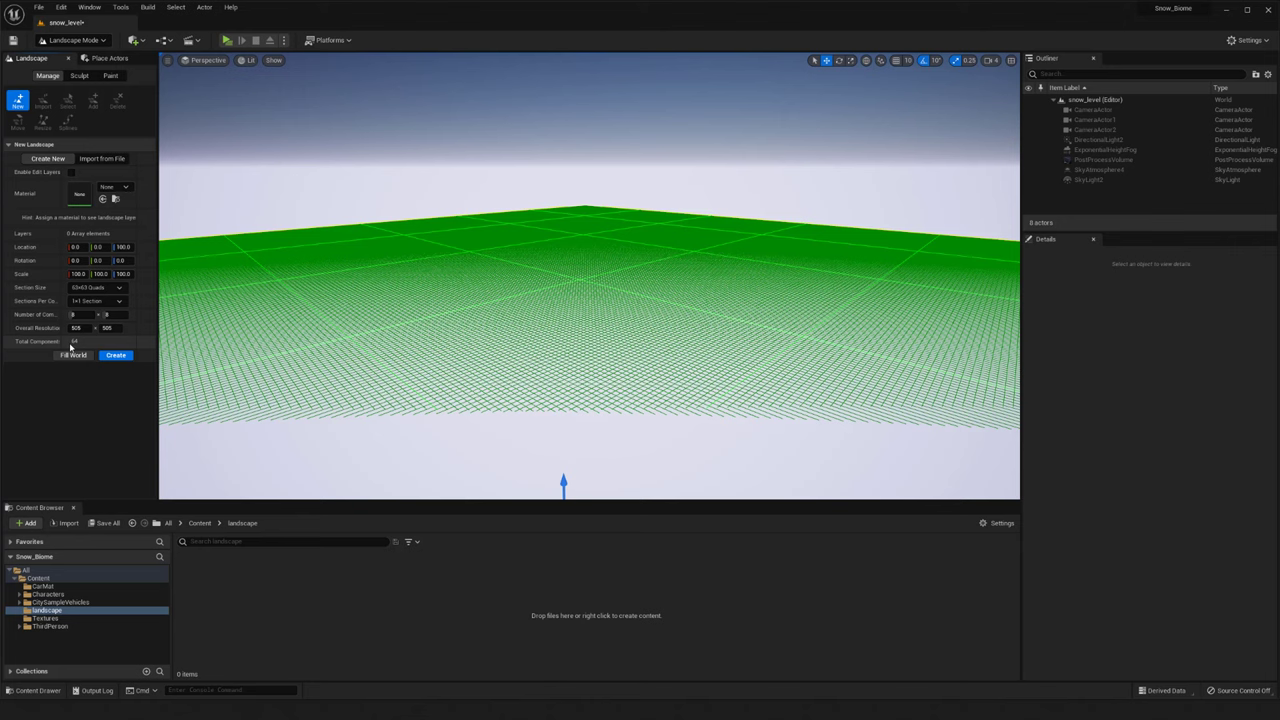
middle_click_drag(680, 374, 668, 435)
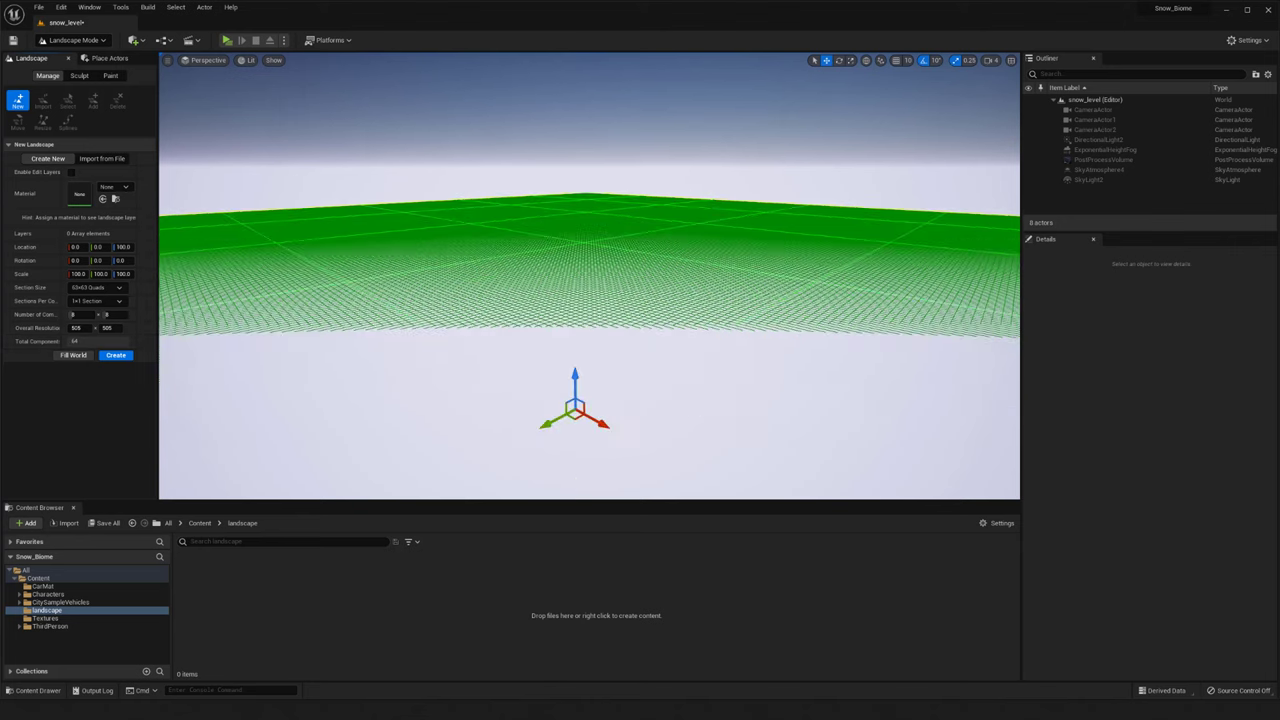
scroll(680, 376, "down", 2)
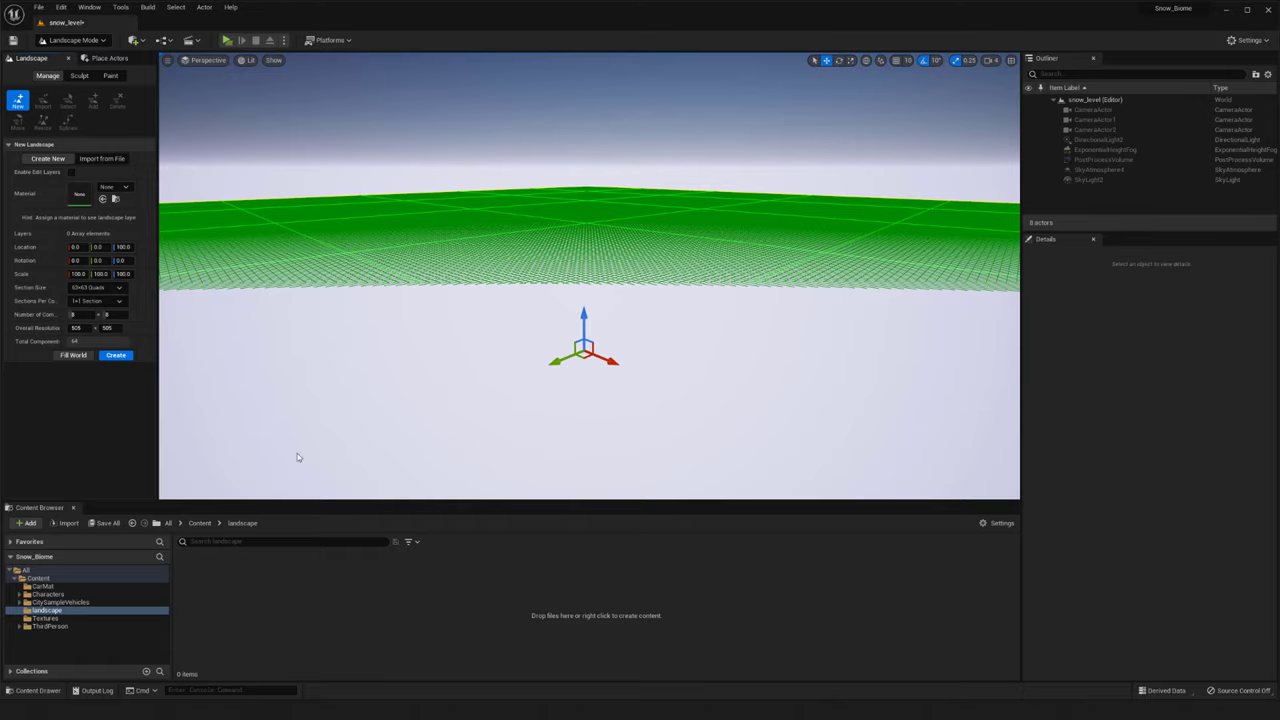
middle_click_drag(609, 347, 612, 252)
right_click_drag(609, 347, 608, 422)
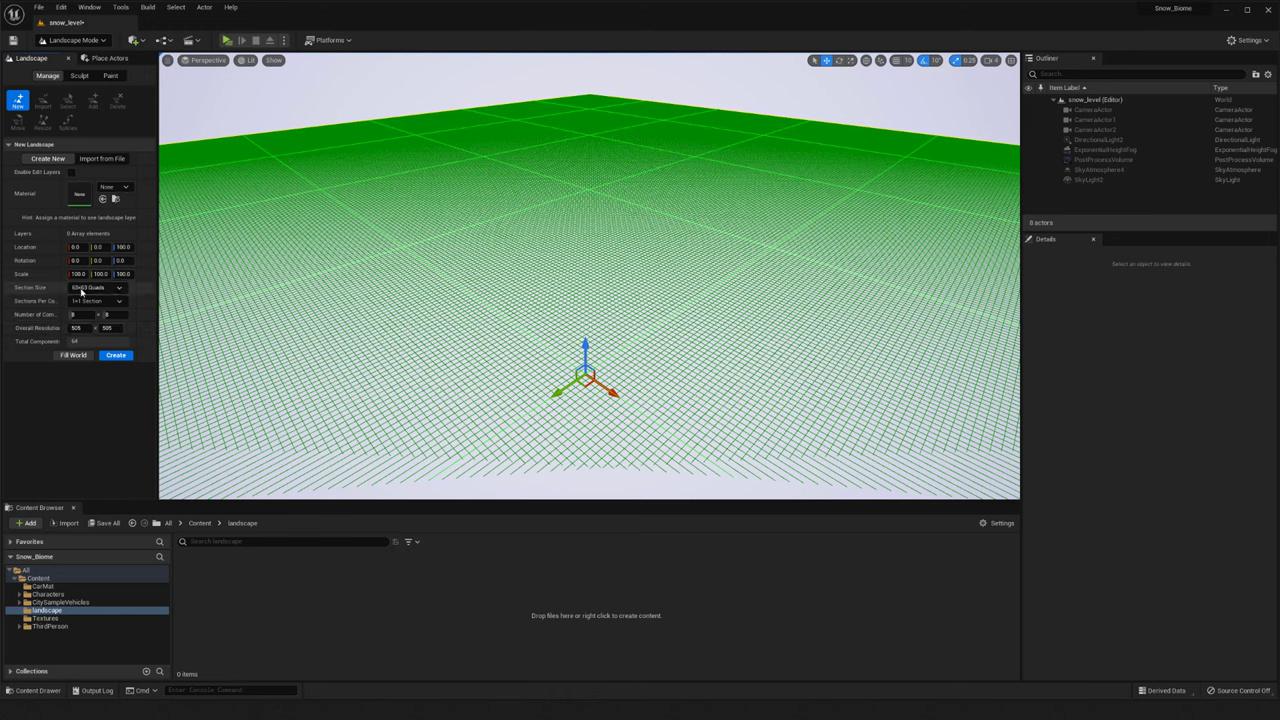
Try section sizes of 7x7 Quads and 255x255 Quads for the new landscape
left_click(82, 288)
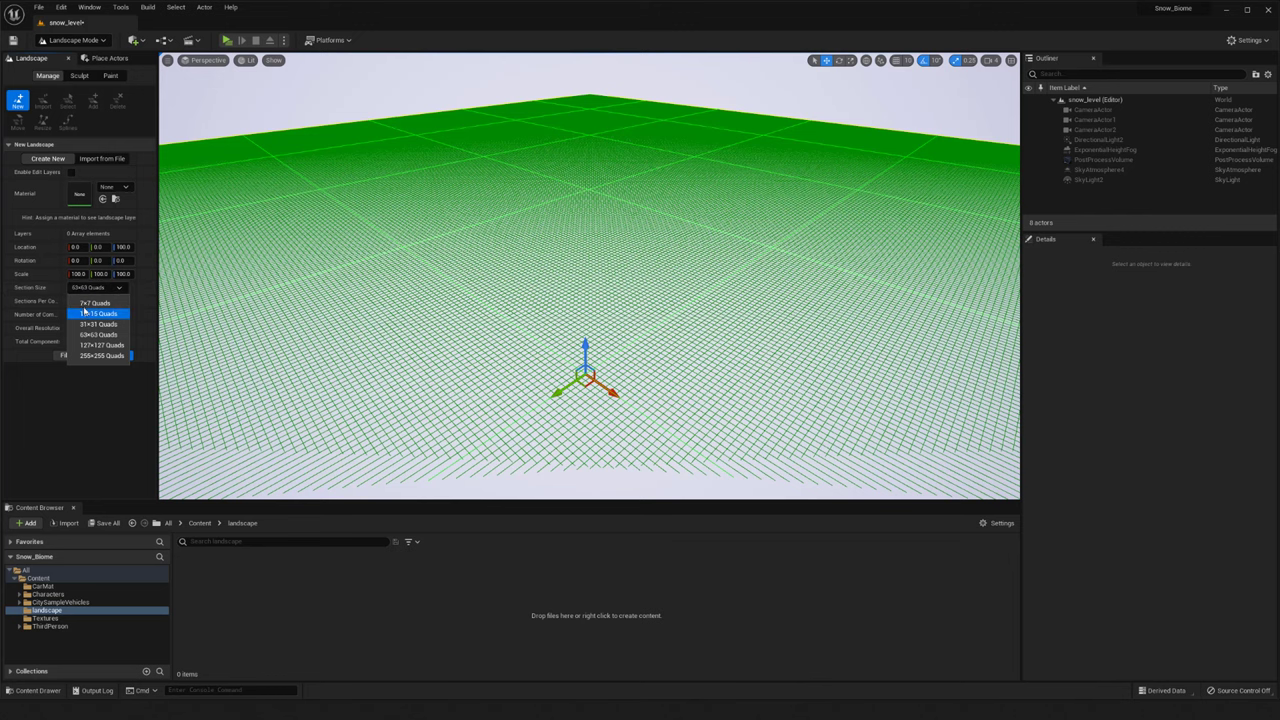
left_click(92, 302)
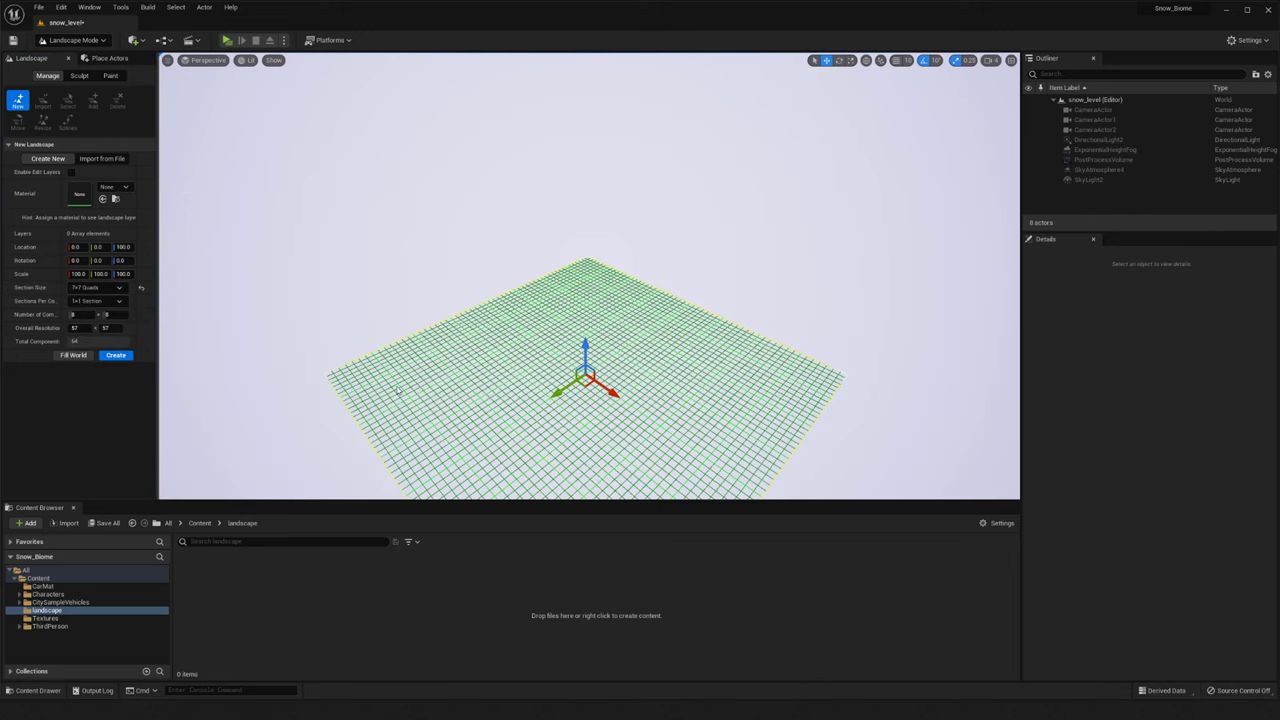
left_click(98, 289)
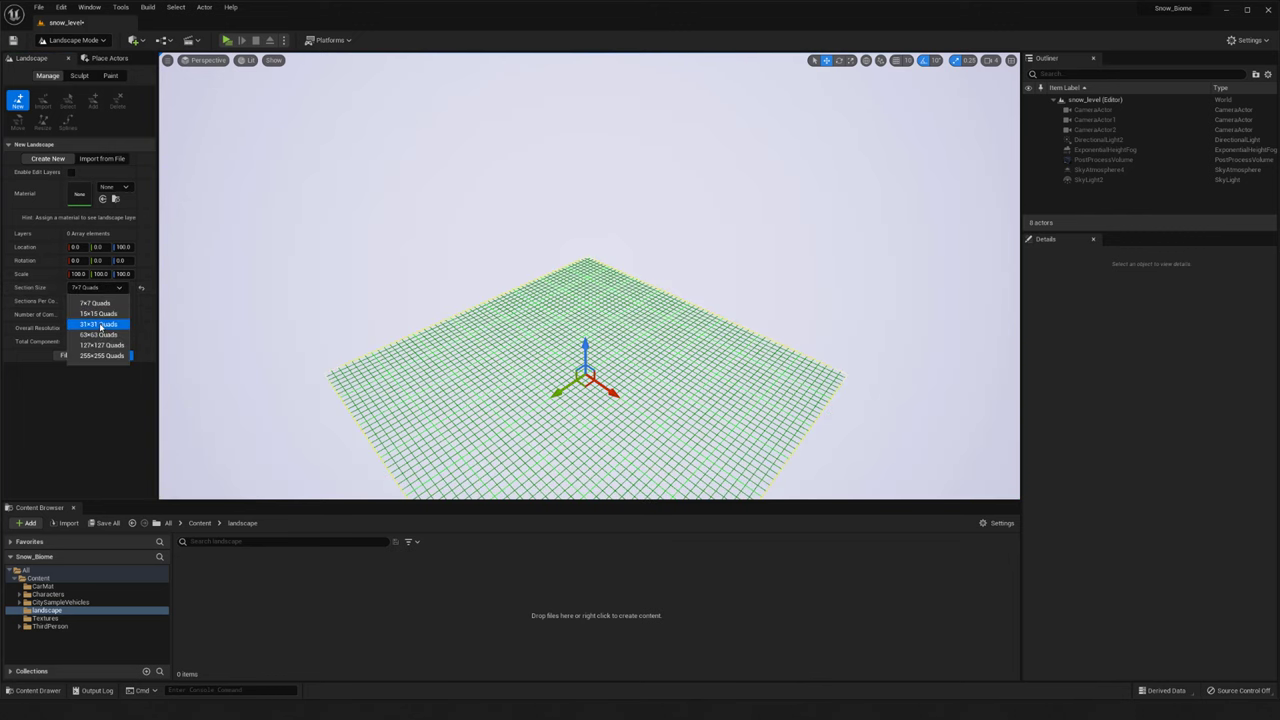
left_click(104, 356)
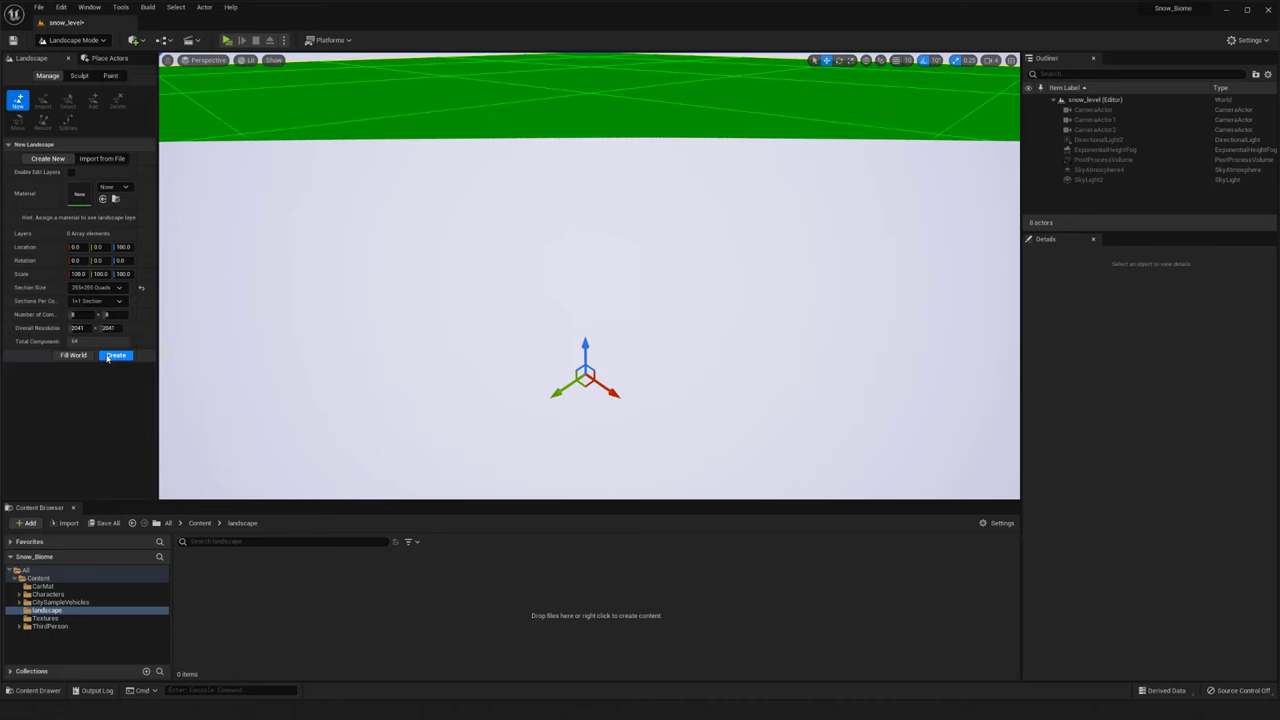
middle_click_drag(621, 303, 621, 290)
middle_click_drag(624, 238, 624, 190)
mouse_move(625, 285)
middle_mouse_down()
mouse_move(625, 252)
mouse_move(625, 310)
middle_mouse_up()
left_click_drag(531, 290, 531, 300)
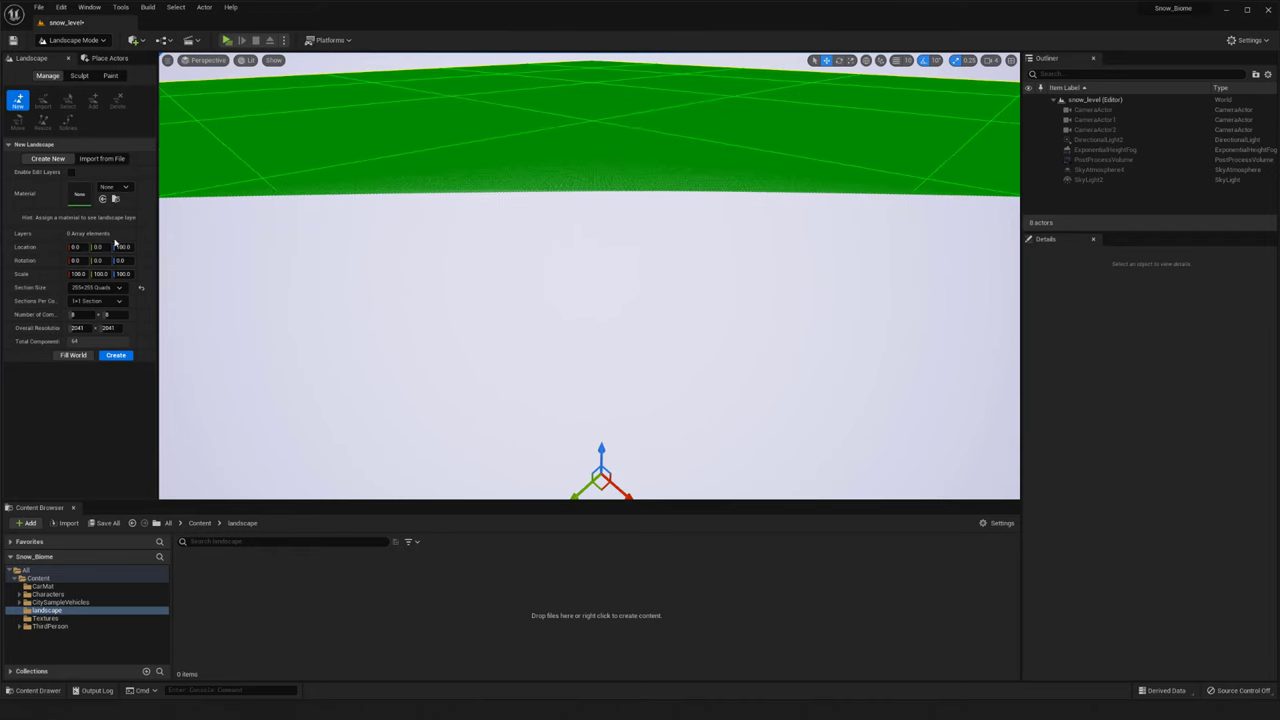
left_click(95, 287)
left_click(89, 376)
middle_click_drag(406, 279, 409, 268)
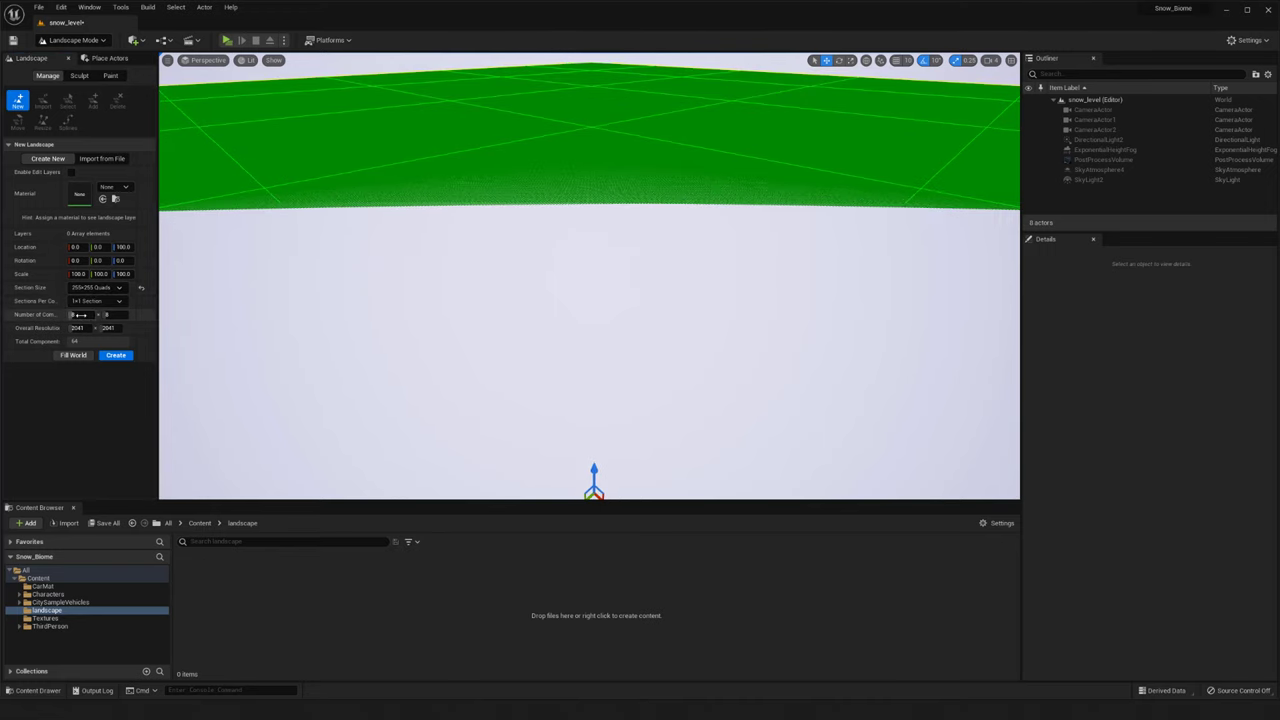
Set the new landscape's number of components to 2 x 2
left_click_drag(80, 315, 52, 315)
right_click_drag(590, 276, 596, 325)
key("s")
right_click_drag(590, 300, 590, 216)
right_click_drag(489, 367, 489, 334)
right_click_drag(670, 197, 805, 160)
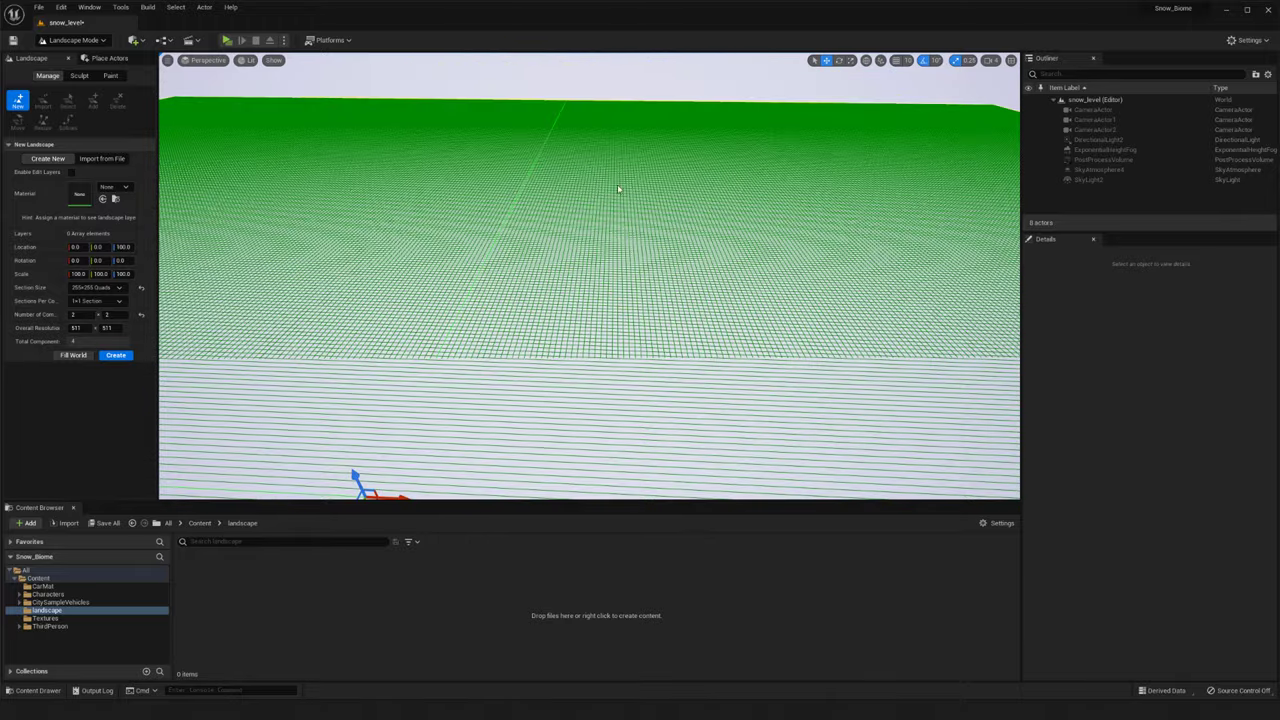
right_click_drag(544, 214, 542, 202)
right_click_drag(476, 245, 536, 212)
right_click_drag(590, 275, 536, 298)
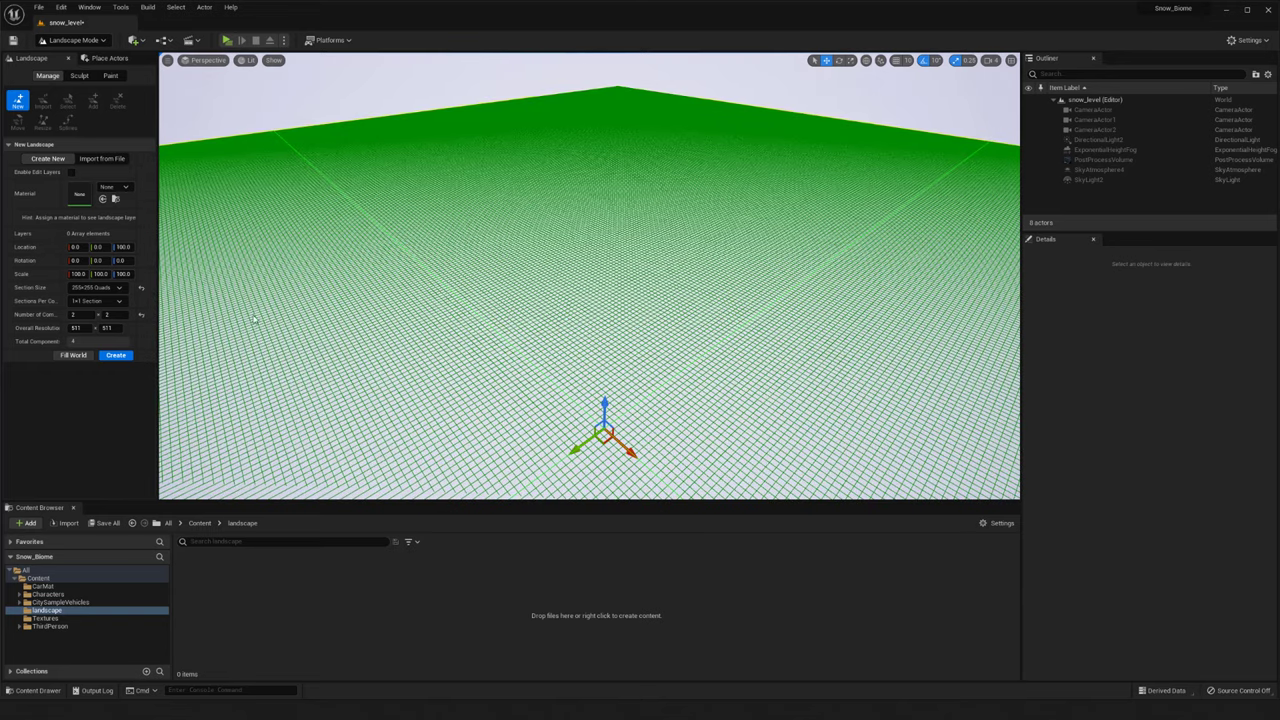
Reset the number of components and the section size to their defaults and create the landscape
left_click(142, 316)
left_click(141, 288)
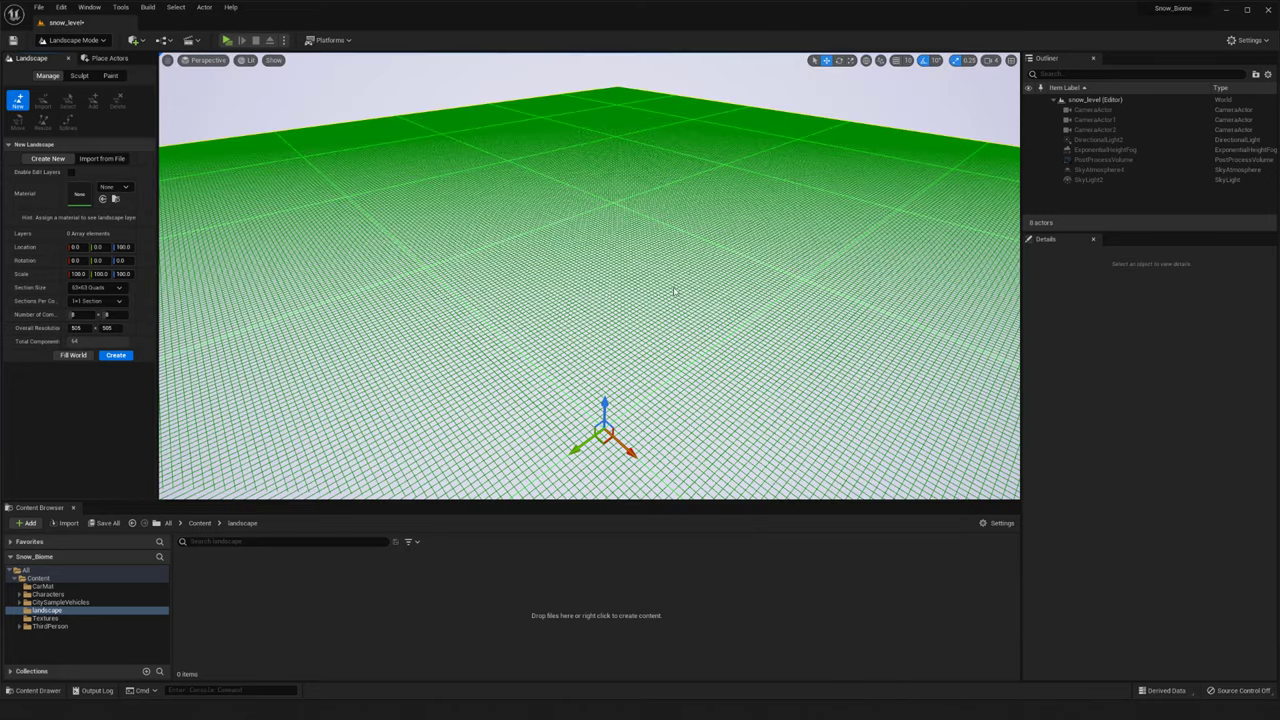
right_click_drag(590, 276, 627, 248)
right_click_drag(728, 244, 727, 274)
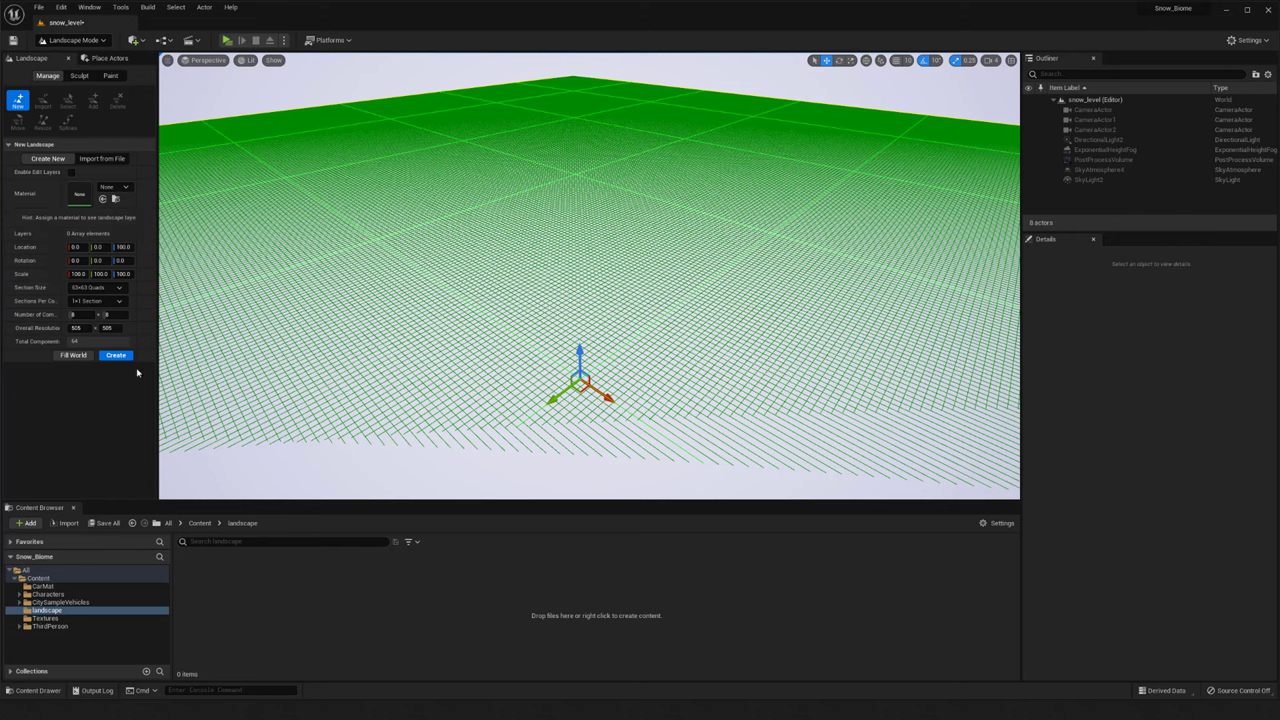
left_click(114, 356)
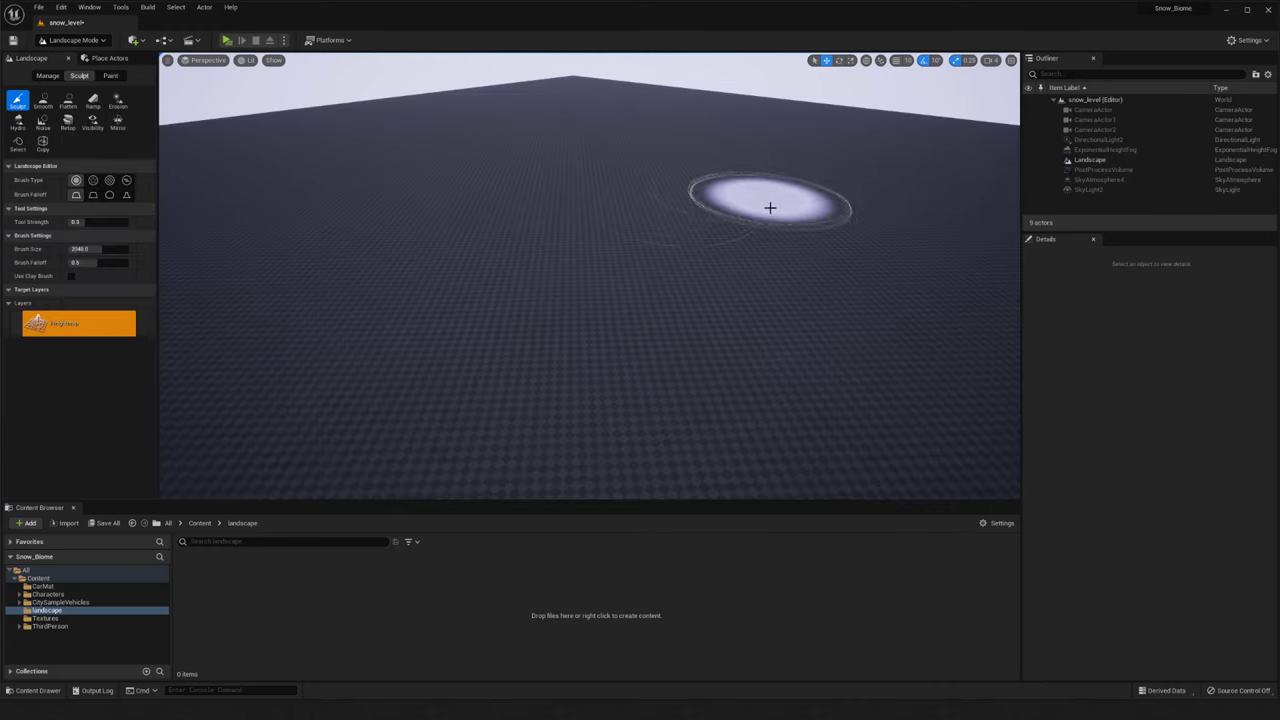
Open the project's Content folder and try to apply its pPlane42Mat material to the landscape surface
mouse_move(749, 196)
right_mouse_down()
mouse_move(749, 209)
mouse_move(850, 150)
mouse_move(872, 212)
mouse_move(735, 218)
mouse_move(730, 198)
right_mouse_up()
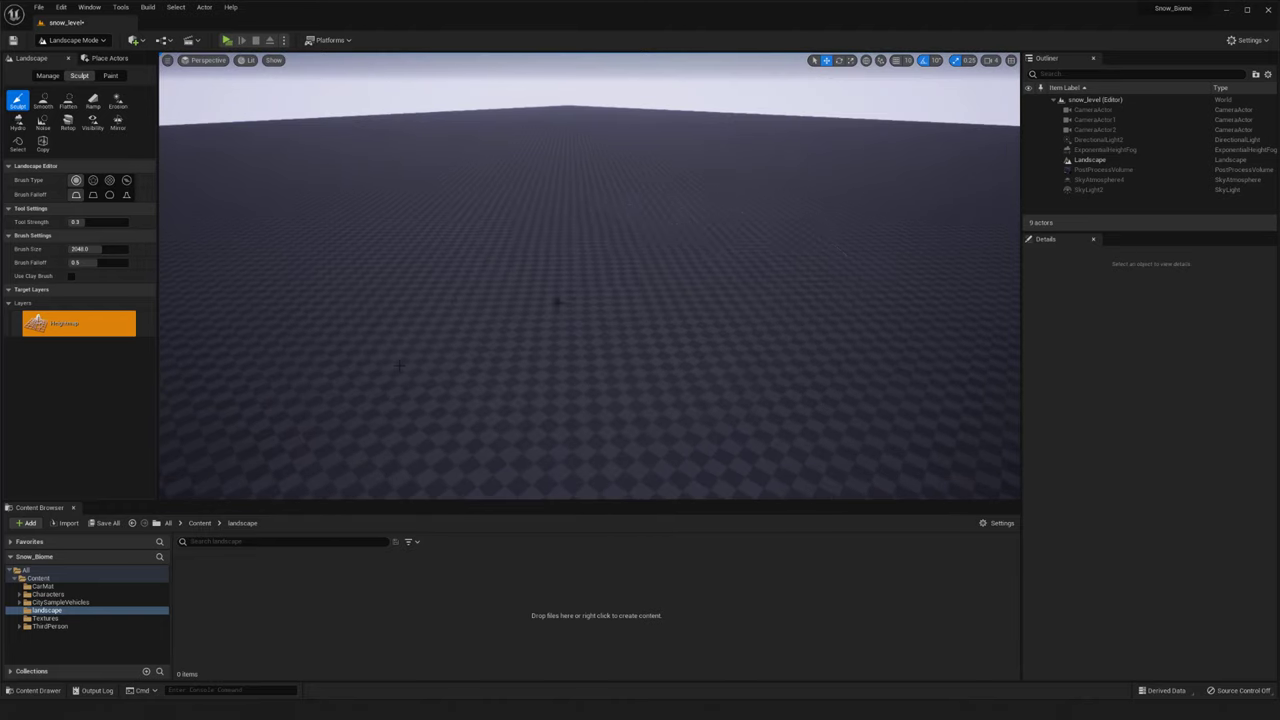
left_click(200, 523)
scroll(560, 600, "down", 3)
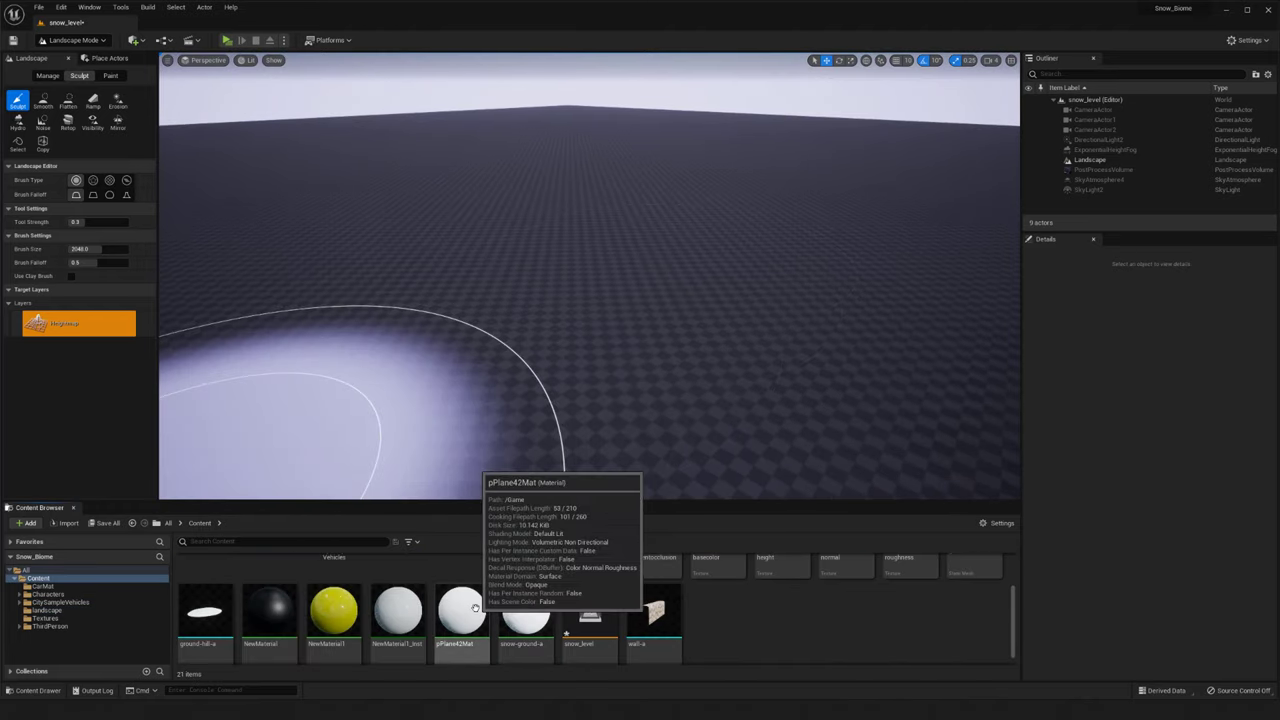
left_click_drag(463, 611, 626, 323)
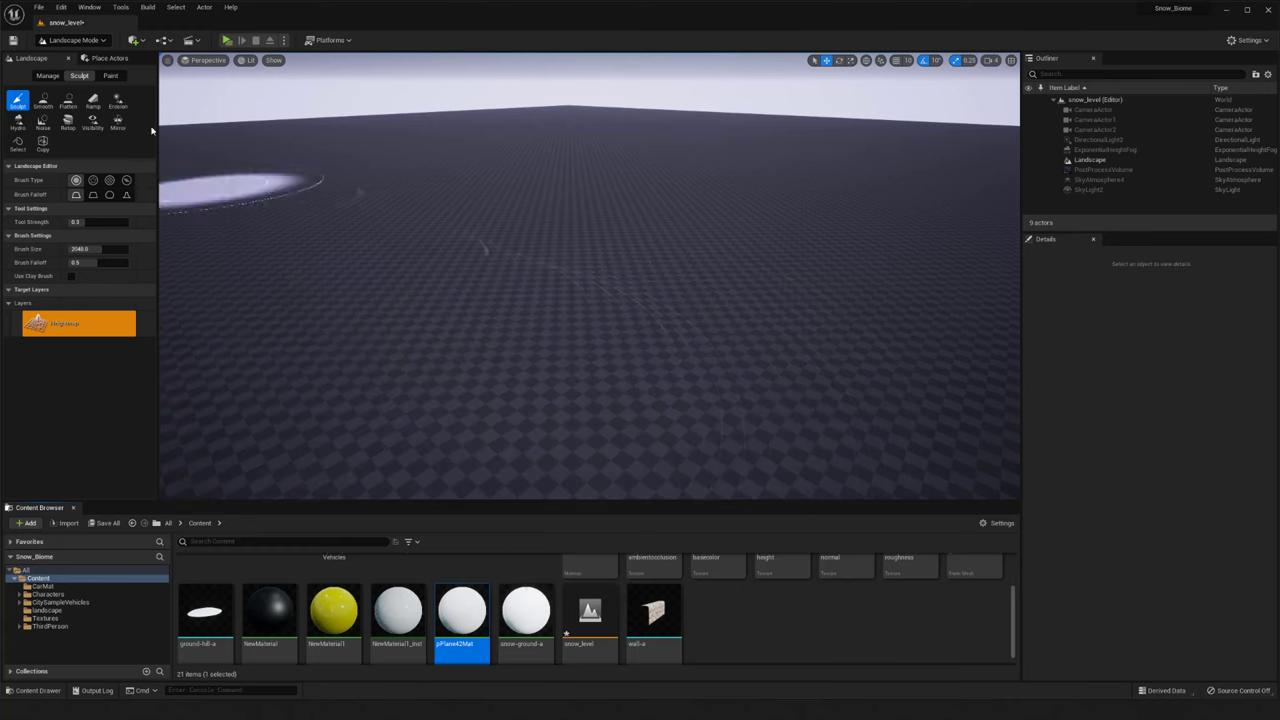
Switch to Select mode and select the landscape, finding its Landscape Material property
left_click(72, 40)
left_click(77, 57)
left_click(626, 351)
scroll(1064, 546, "down", 3)
Assign the snow-ground-a material as the landscape's Landscape Material
mouse_move(462, 611)
left_mouse_down()
mouse_move(840, 568)
mouse_move(1137, 514)
mouse_move(462, 596)
left_mouse_up()
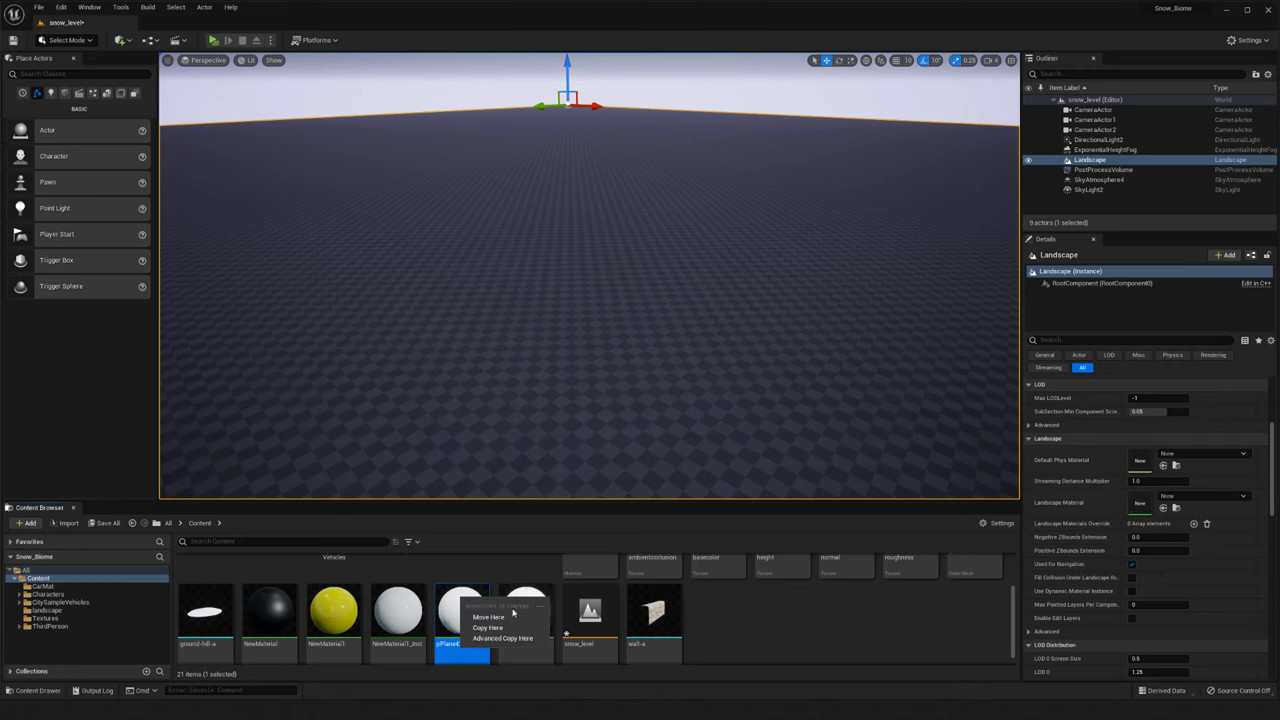
left_click(540, 593)
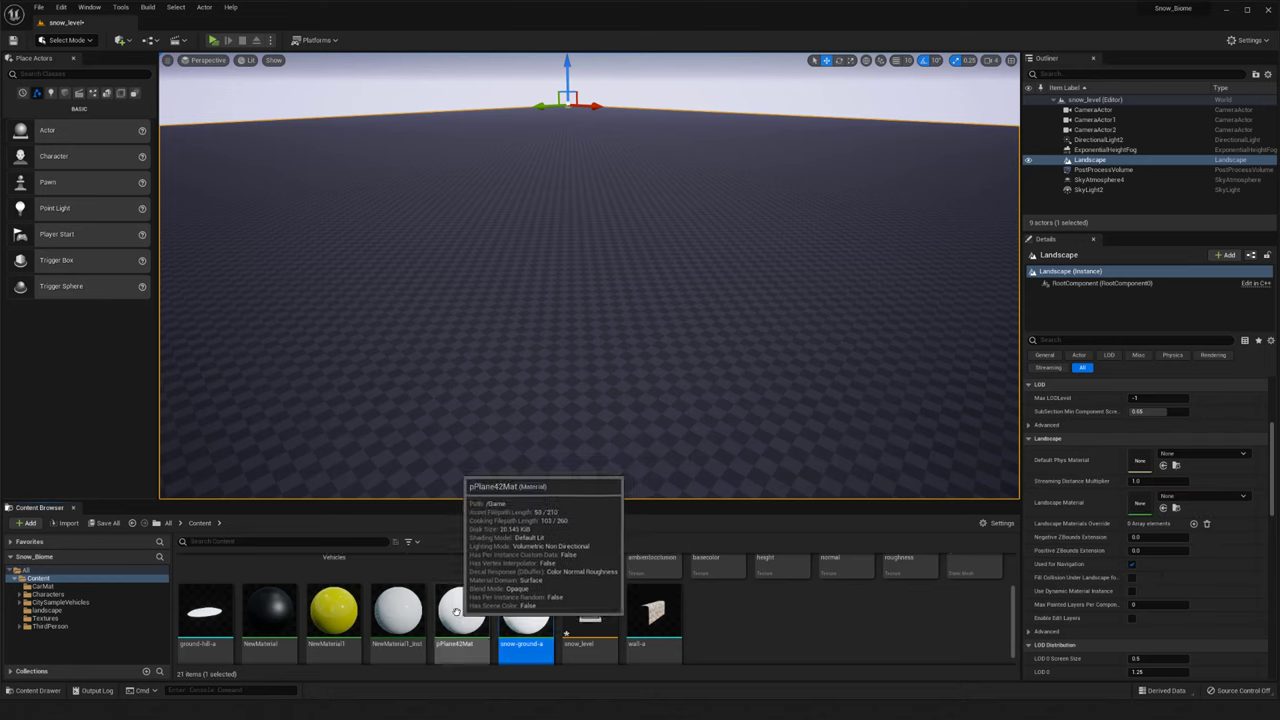
left_click_drag(526, 612, 1137, 506)
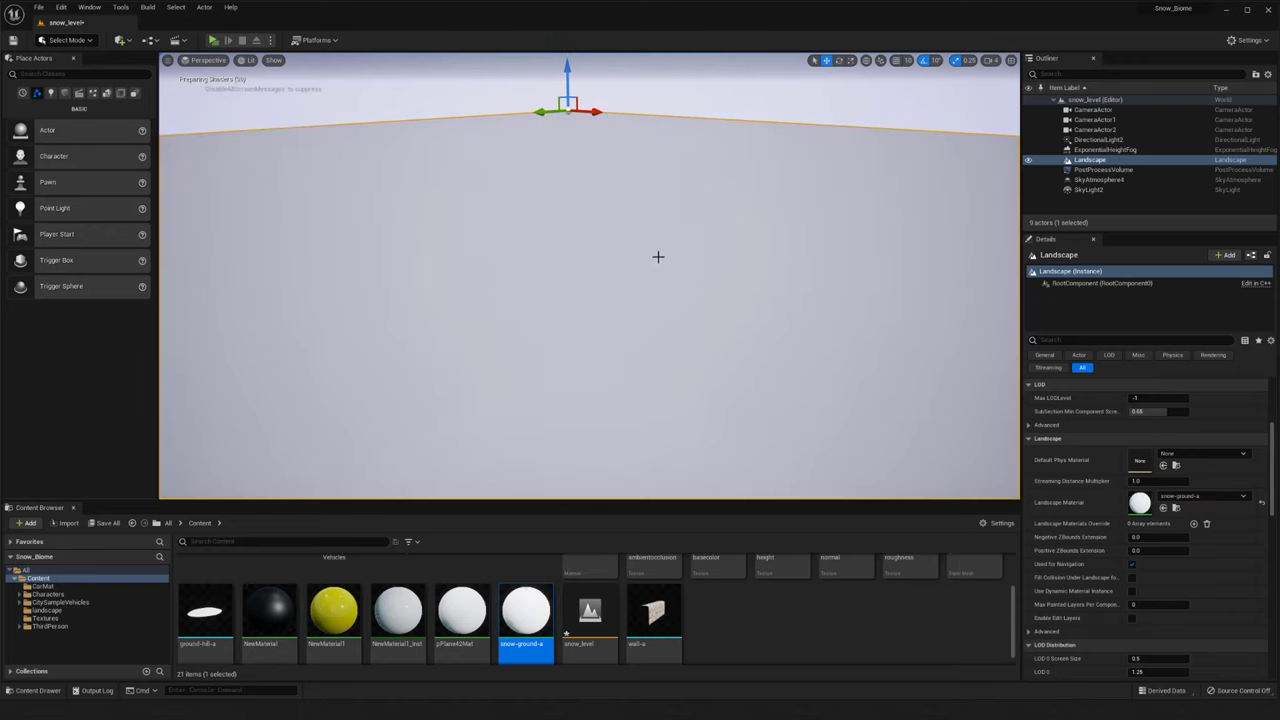
Replace the landscape's Landscape Material with pPlane42Mat and turn off Game View in the viewport
left_click_drag(461, 610, 1145, 506)
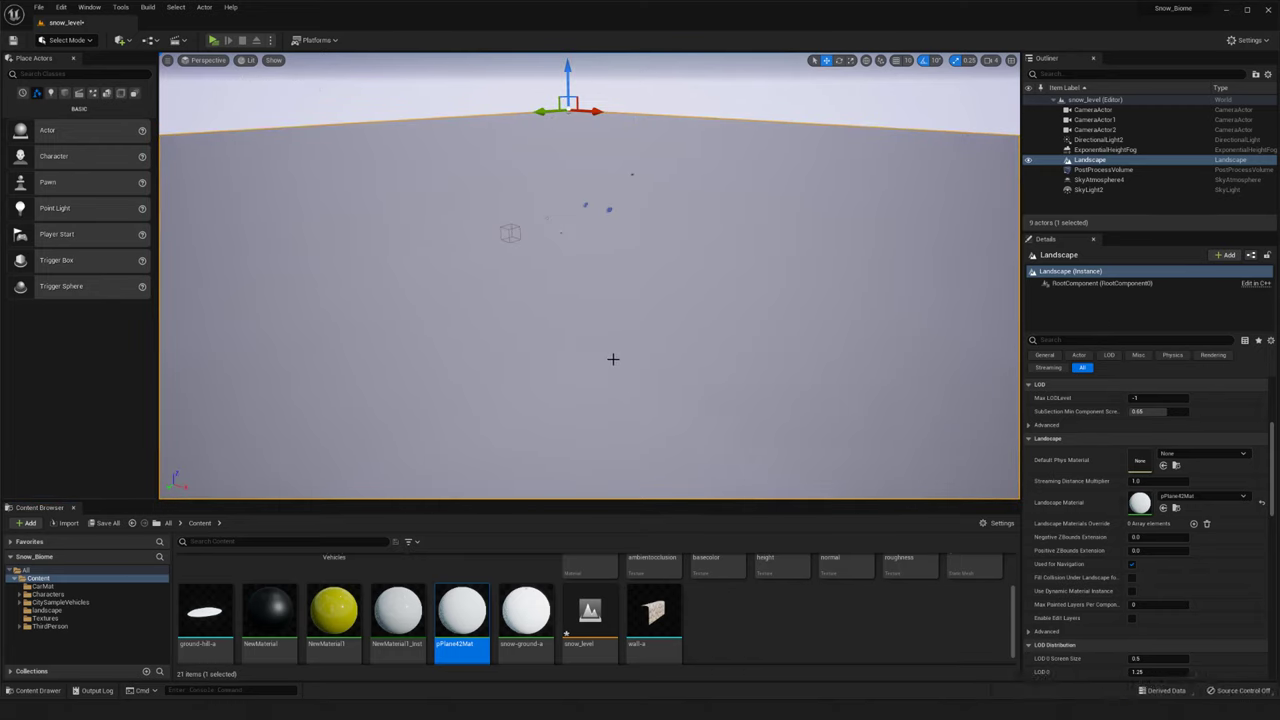
right_click_drag(590, 275, 554, 242)
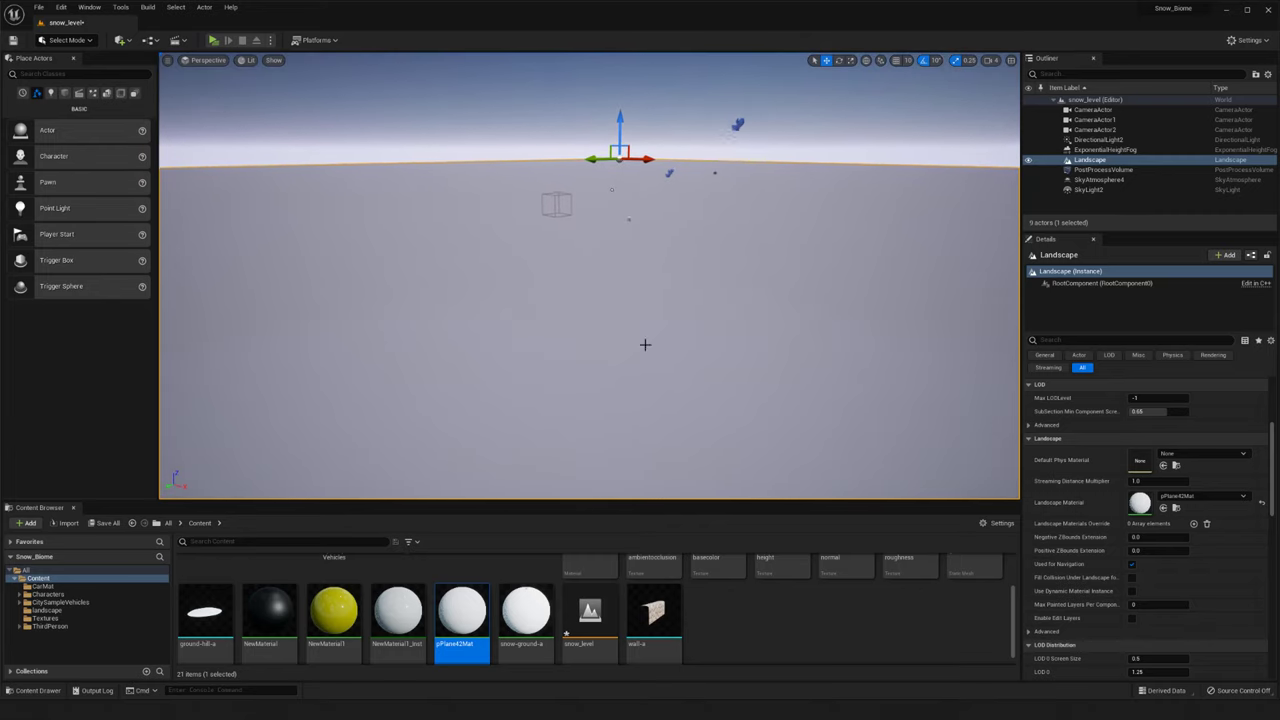
right_click_drag(607, 335, 608, 365)
key("g")
scroll(608, 342, "down", 5)
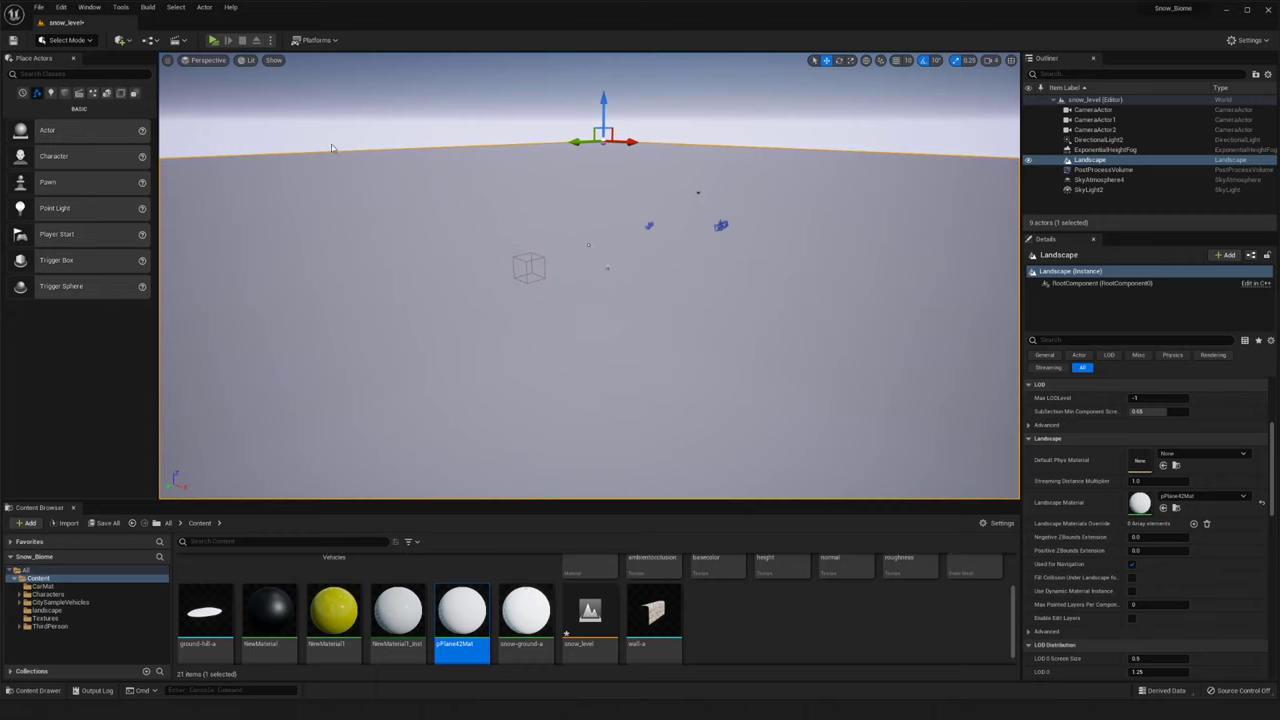
Return to Landscape mode and set the Sculpt tool's strength to 0.212 and its brush size to about 545
left_click(72, 42)
left_click(70, 70)
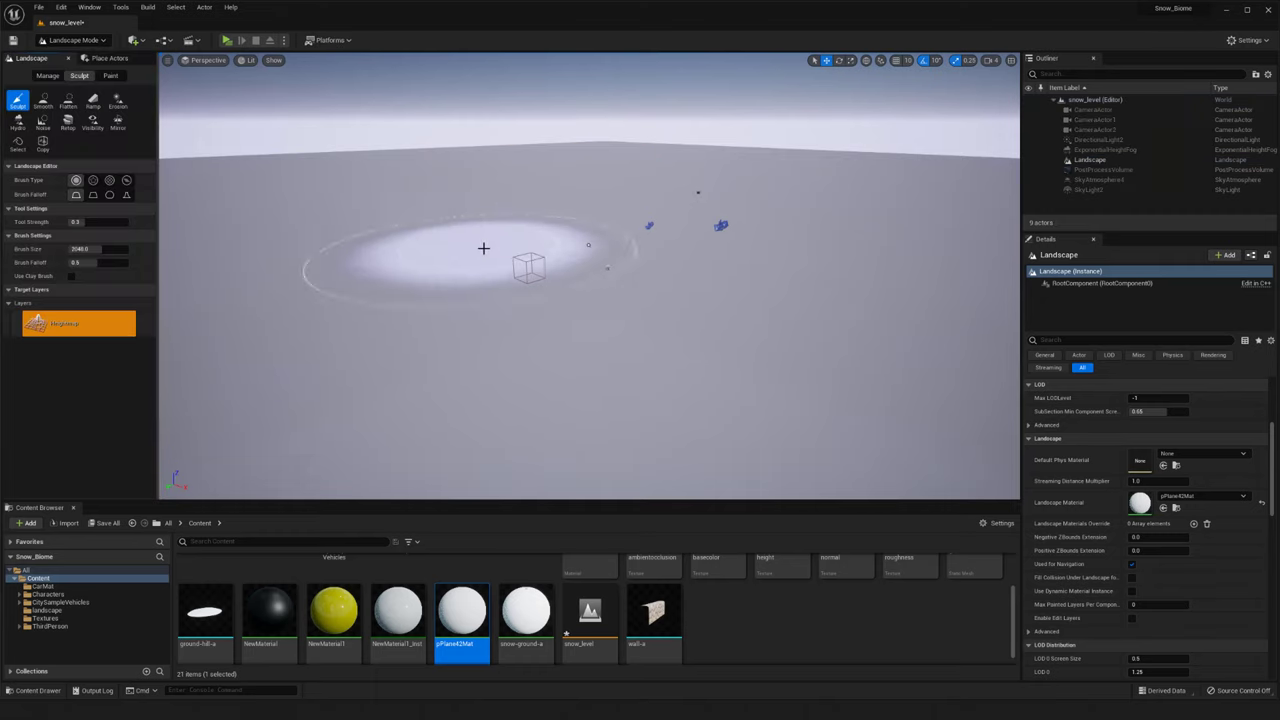
right_click_drag(529, 305, 536, 336)
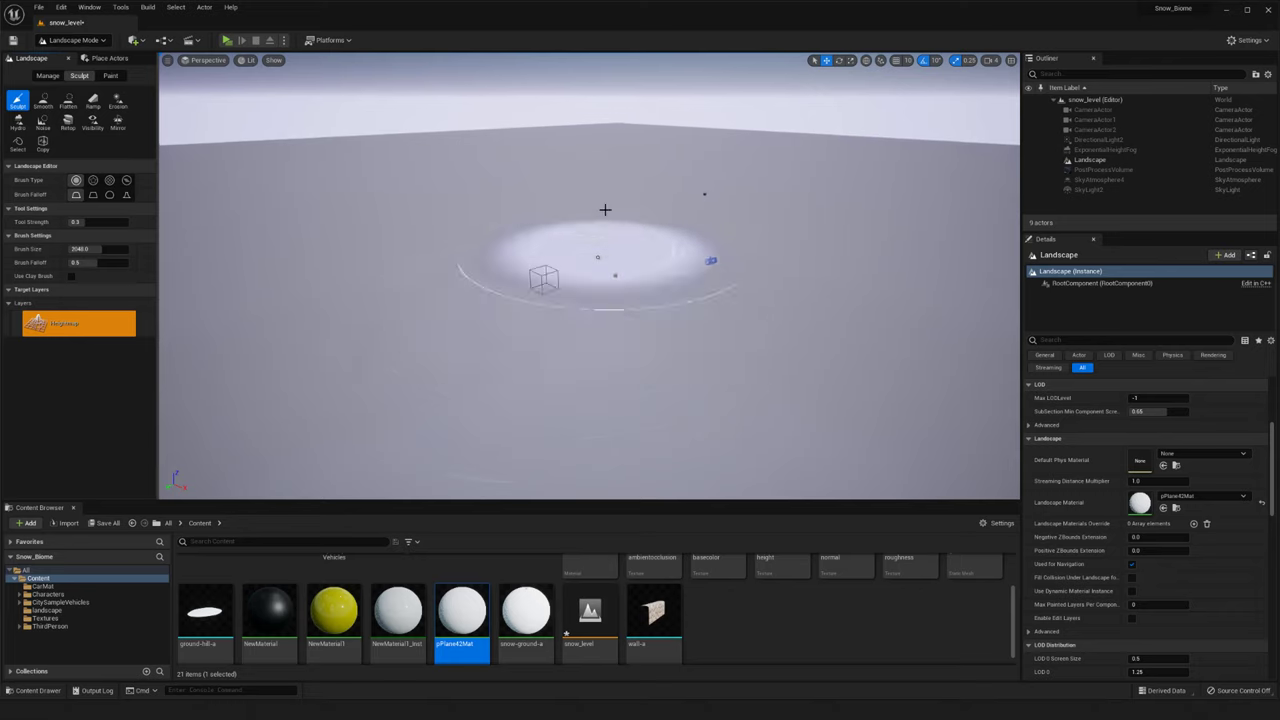
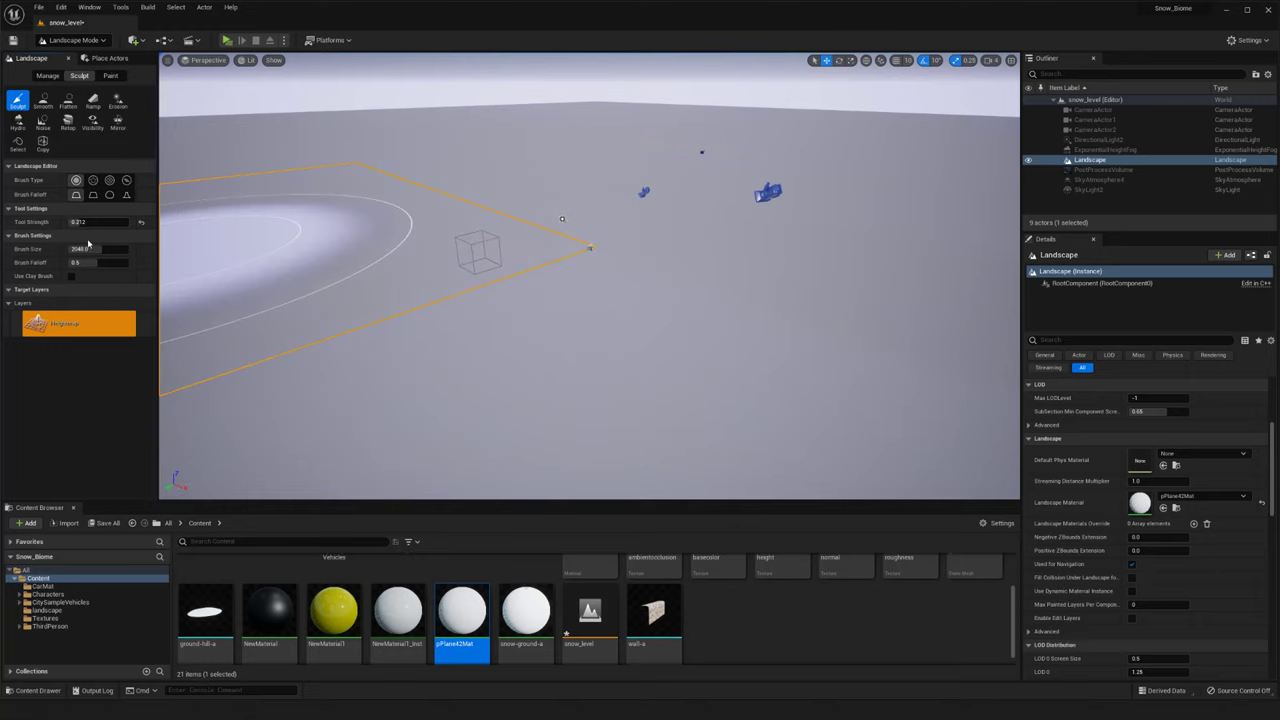
left_click_drag(94, 249, 80, 249)
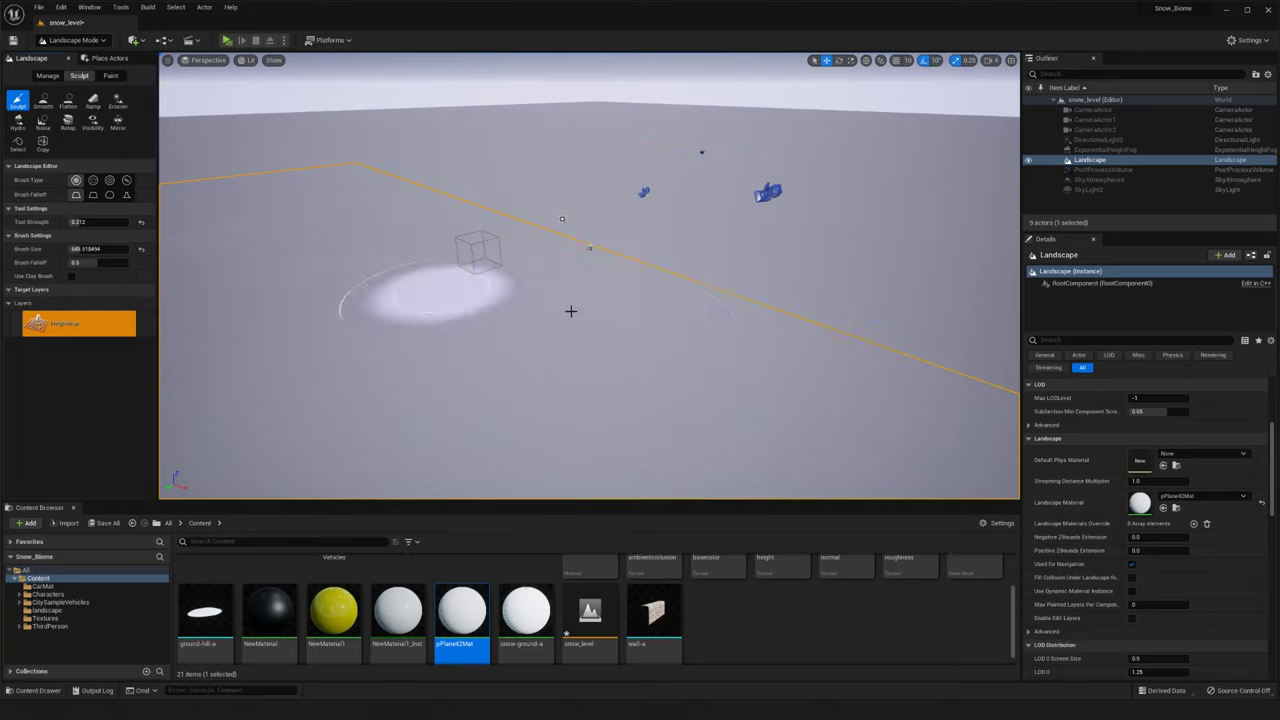
Try raising hills across the landscape with the Sculpt brush, and undo the strokes
right_click_drag(633, 323, 633, 326)
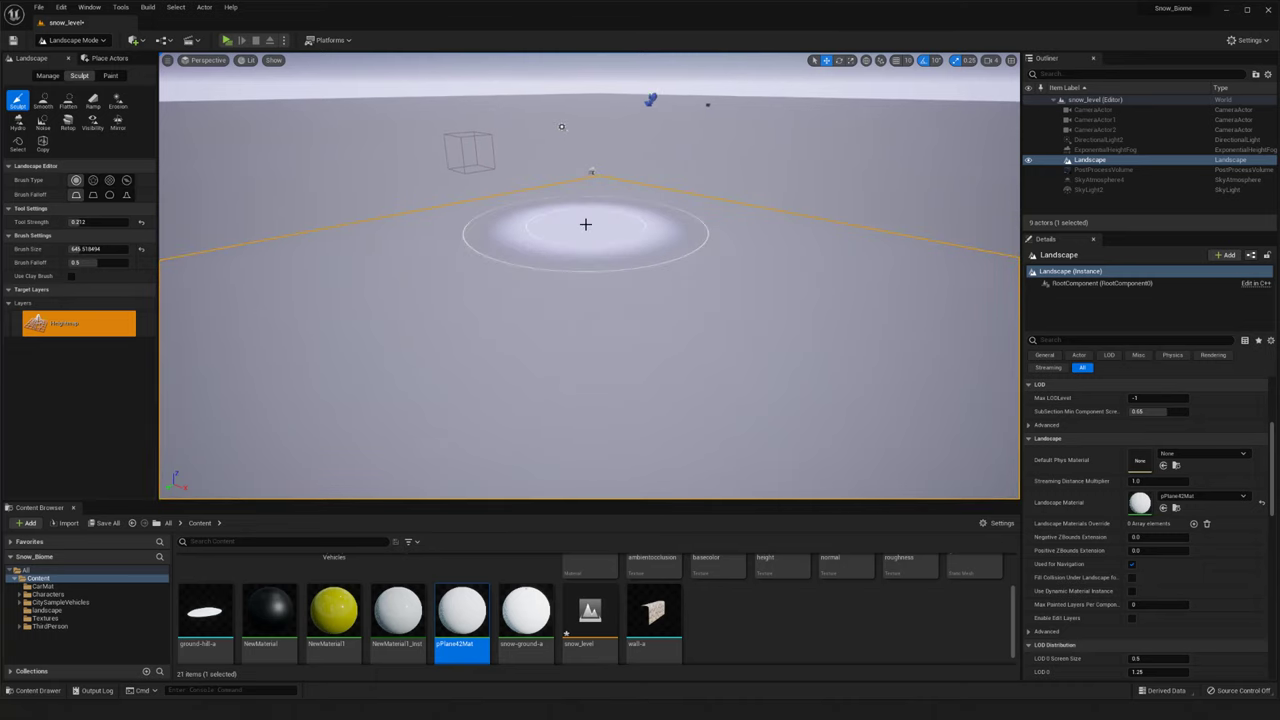
mouse_move(586, 223)
left_mouse_down()
mouse_move(586, 263)
mouse_move(718, 220)
left_mouse_up()
mouse_move(755, 180)
right_mouse_down()
mouse_move(745, 190)
mouse_move(770, 165)
mouse_move(757, 176)
right_mouse_up()
mouse_move(746, 280)
left_mouse_down()
mouse_move(497, 192)
mouse_move(334, 221)
mouse_move(318, 245)
left_mouse_up()
right_click_drag(643, 140, 604, 148)
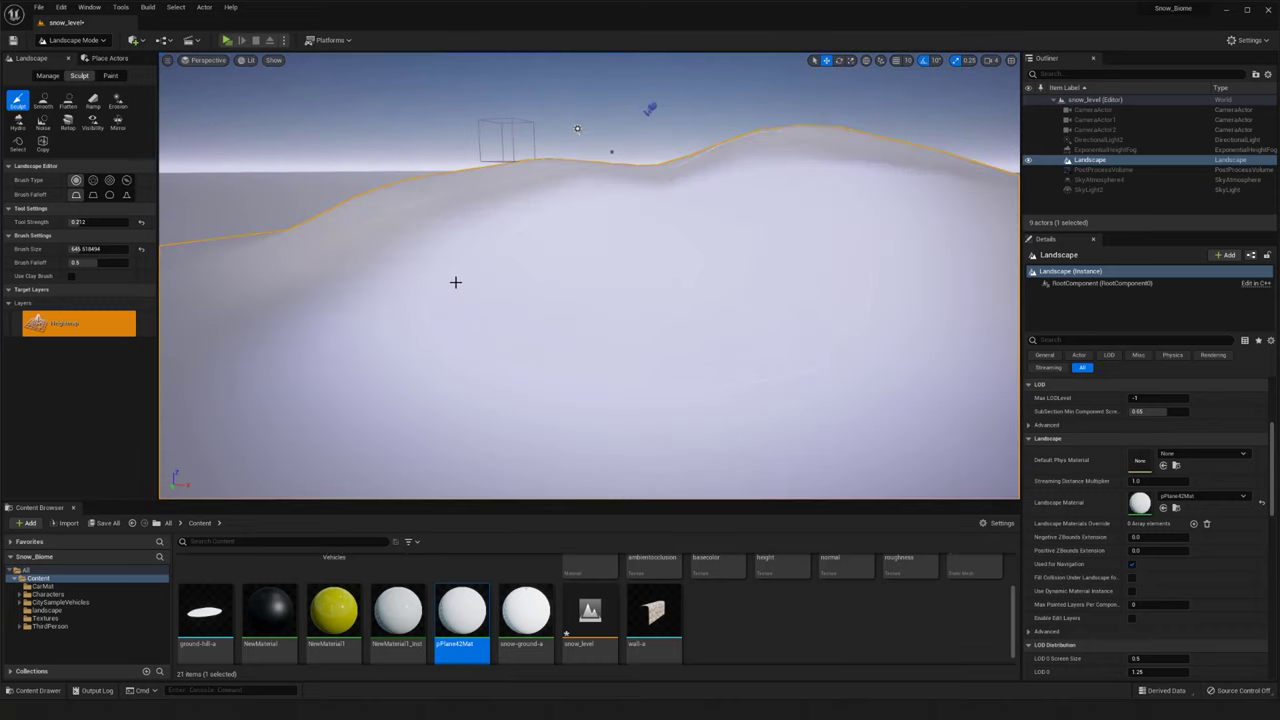
mouse_move(454, 280)
right_mouse_down()
mouse_move(480, 288)
mouse_move(484, 316)
right_mouse_up()
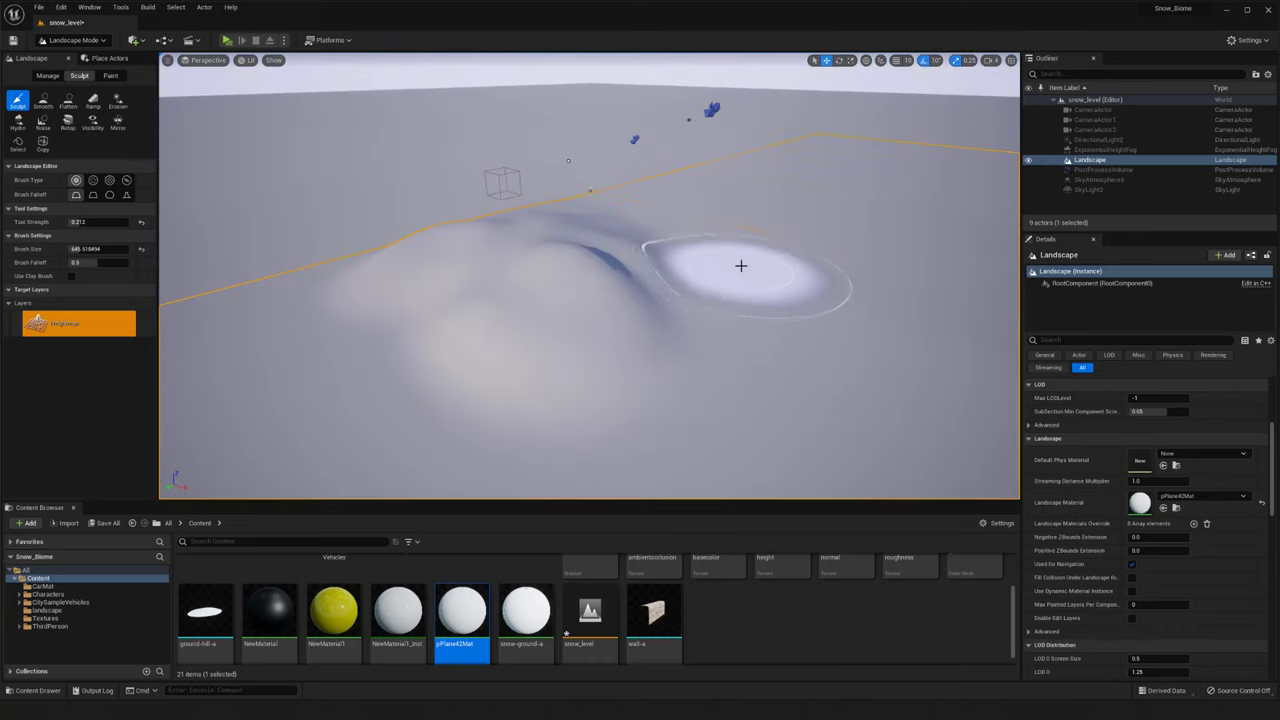
key("ctrl+z")
key("ctrl+z")
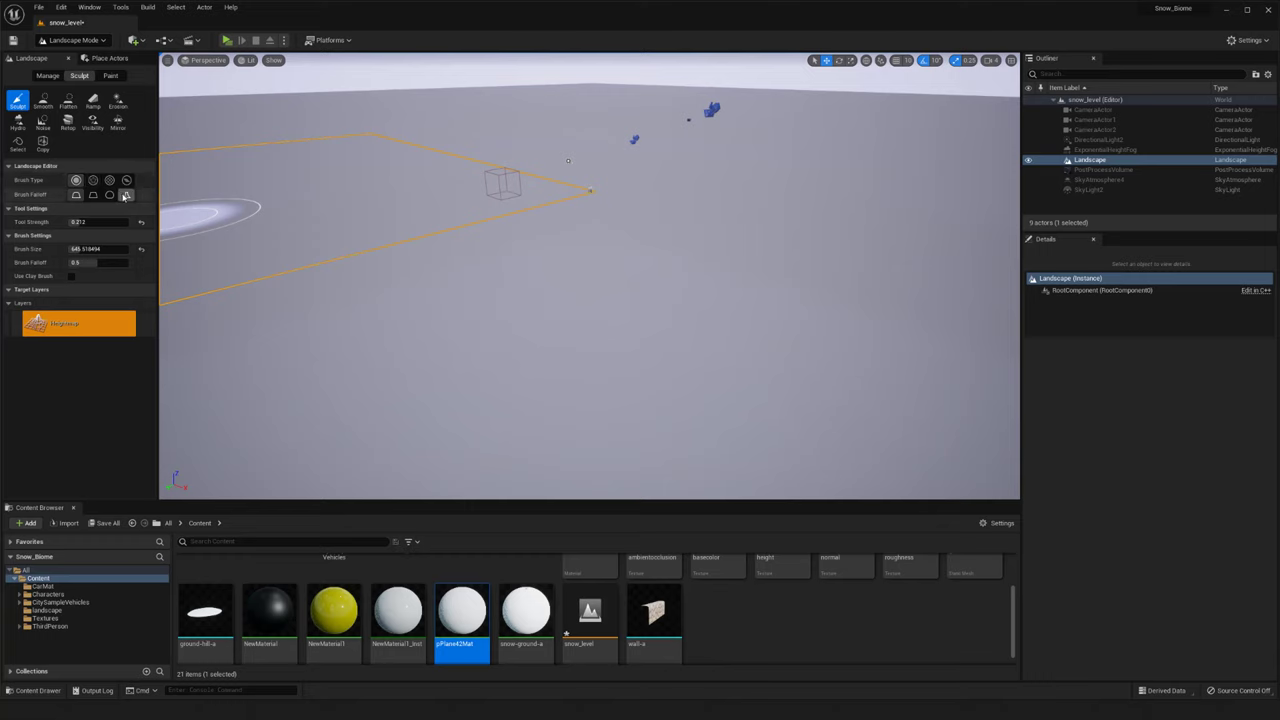
Try sculpting a single mound with the Tip brush falloff, undo it, and return to the Smooth falloff
mouse_move(651, 277)
left_mouse_down()
mouse_move(640, 266)
mouse_move(651, 271)
left_mouse_up()
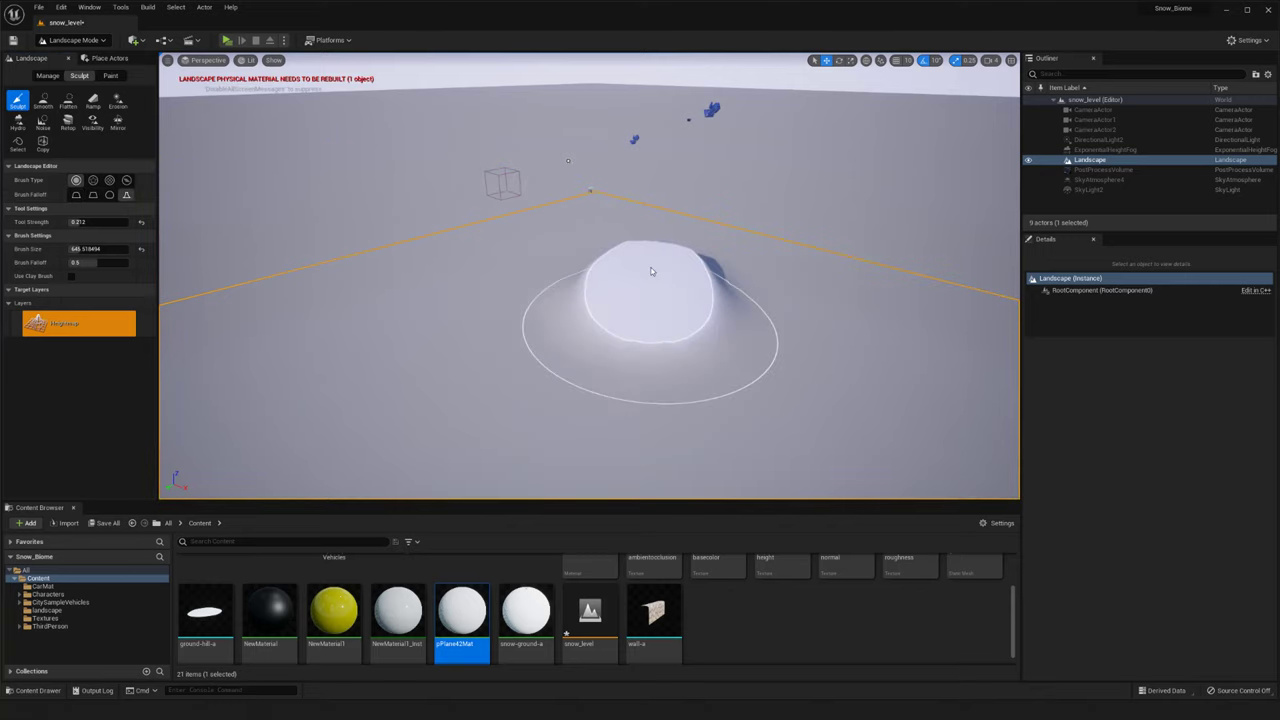
right_click_drag(652, 271, 665, 235)
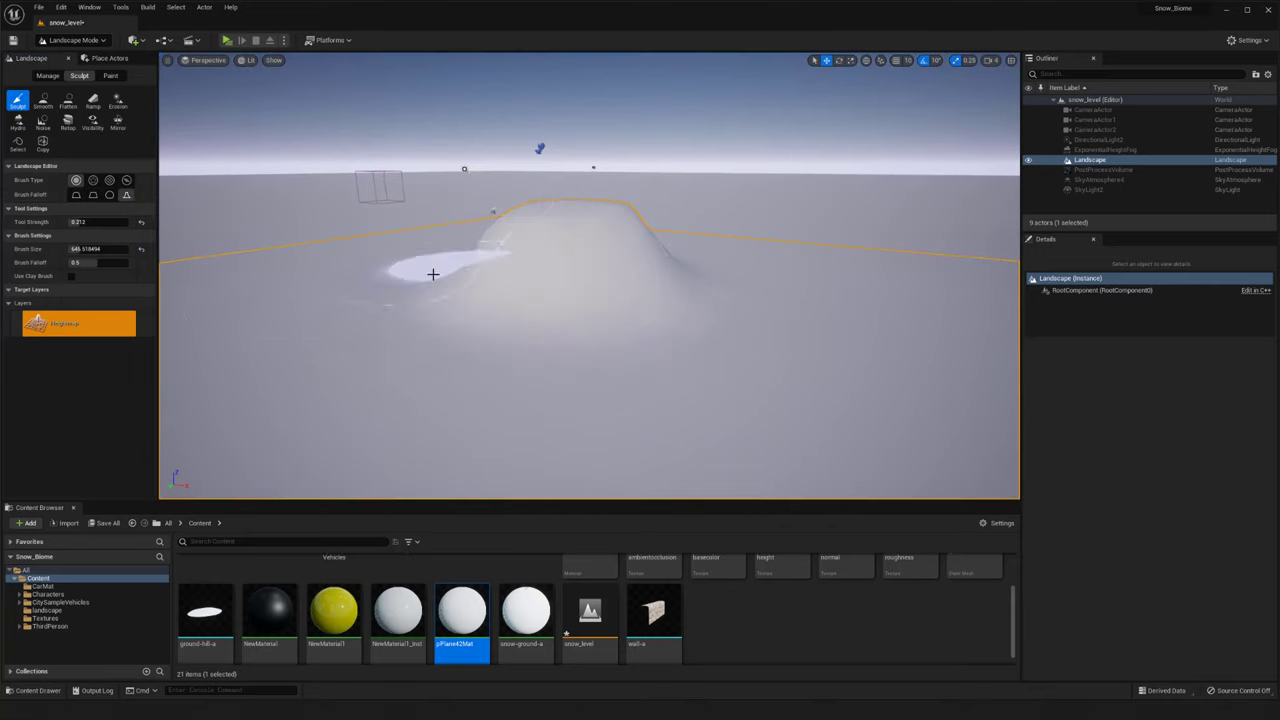
key("ctrl+z")
right_click_drag(423, 257, 405, 258)
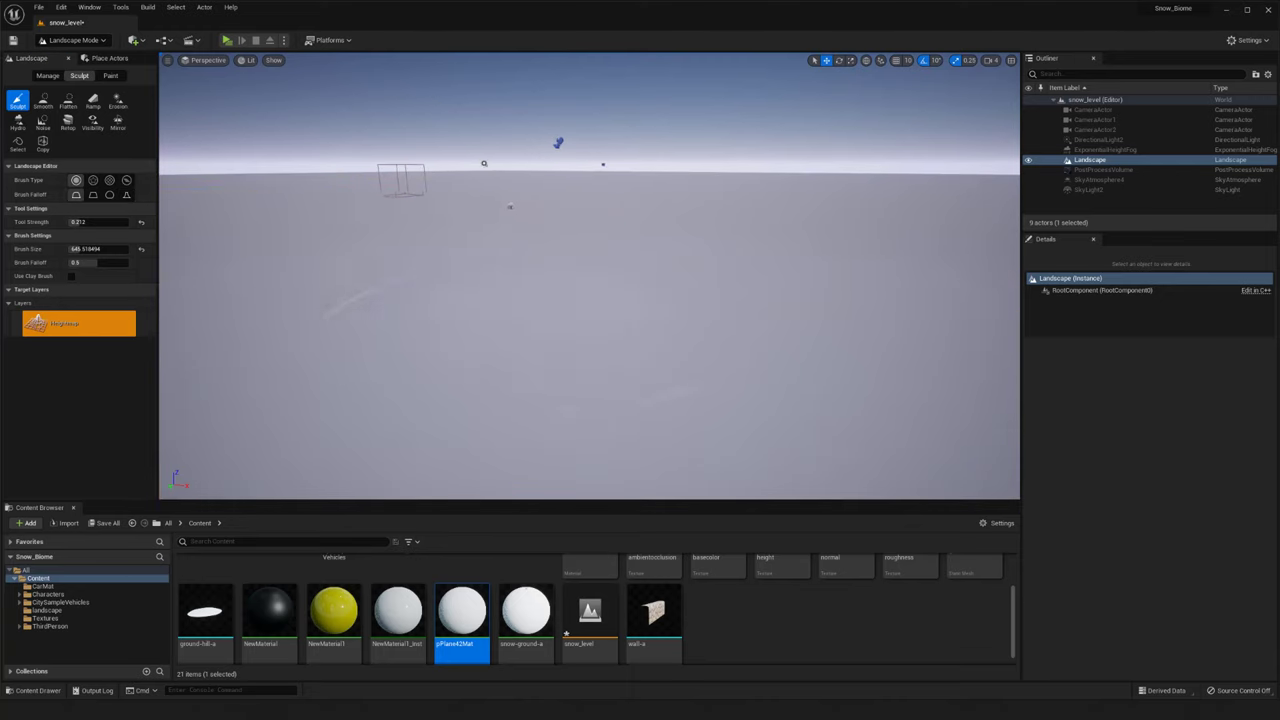
right_click_drag(514, 283, 512, 276)
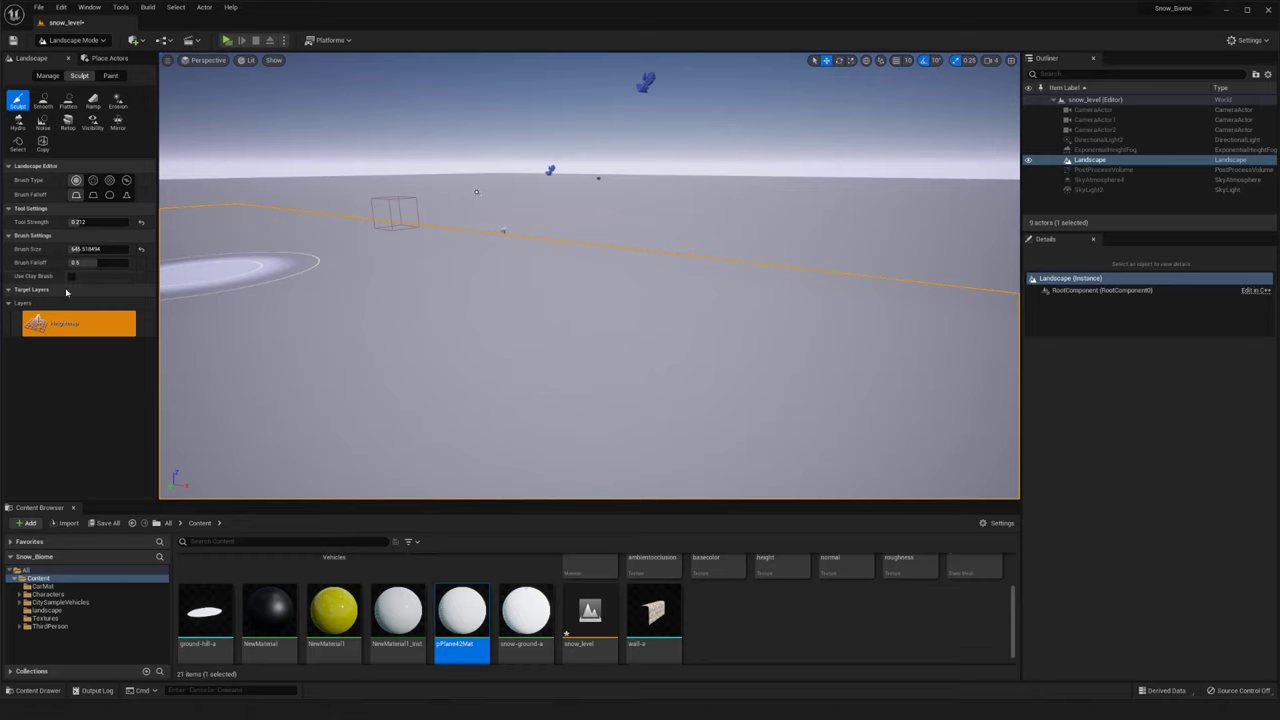
Try sculpting large hills with strength 0.188 and brush size about 1514, and undo the strokes
right_click_drag(487, 316, 525, 290)
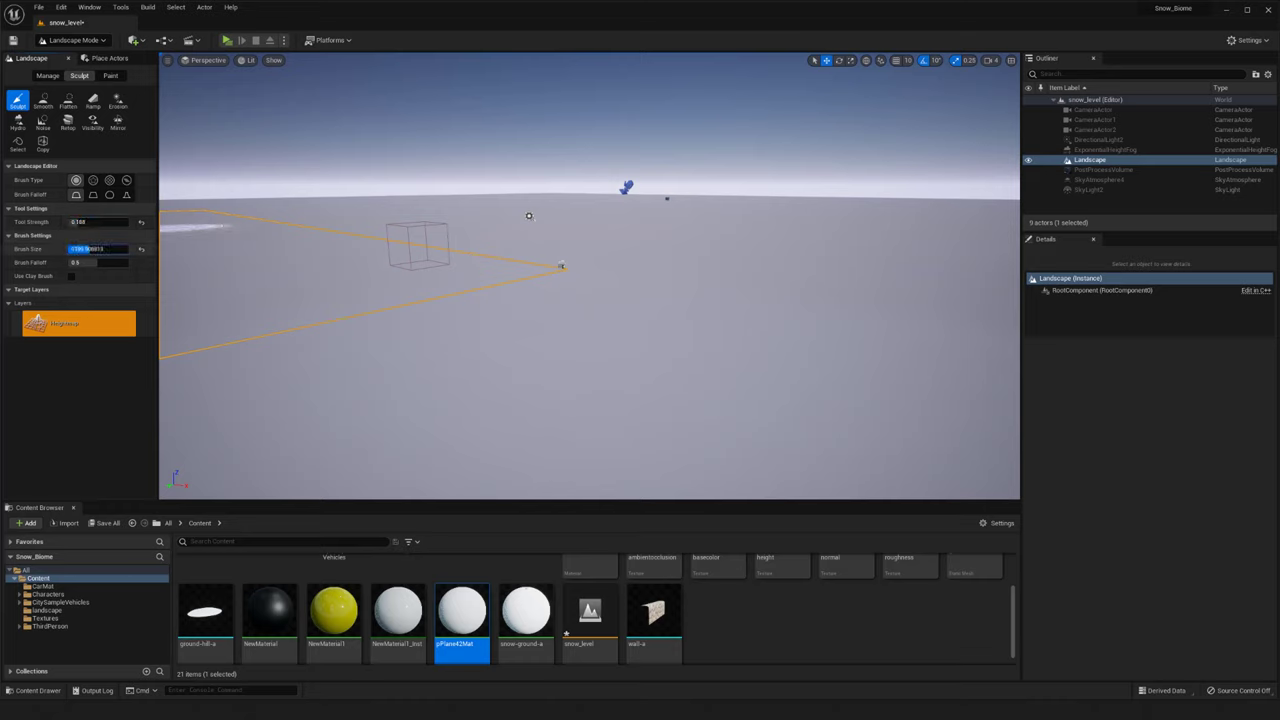
mouse_move(580, 371)
left_mouse_down()
mouse_move(566, 283)
mouse_move(537, 248)
mouse_move(334, 289)
mouse_move(317, 234)
mouse_move(354, 197)
mouse_move(390, 205)
left_mouse_up()
mouse_move(832, 287)
left_mouse_down()
mouse_move(786, 226)
mouse_move(690, 218)
left_mouse_up()
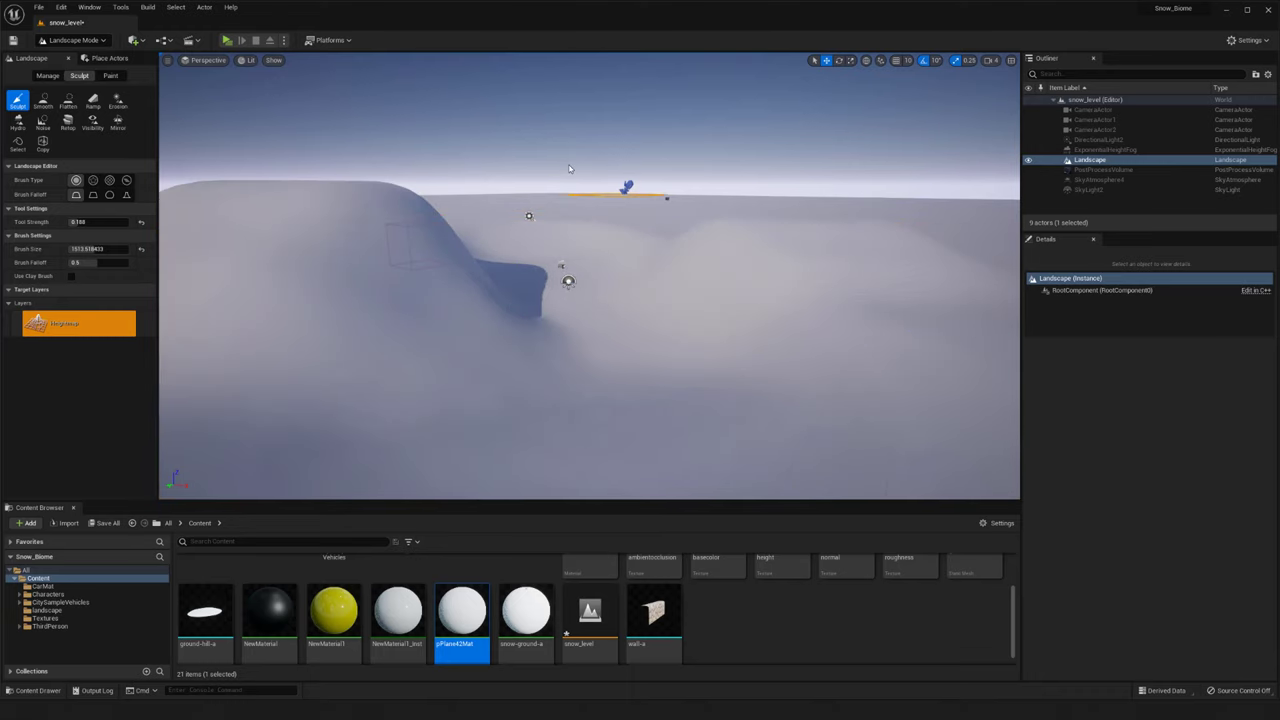
key("ctrl+z")
key("ctrl+z")
key("ctrl+z")
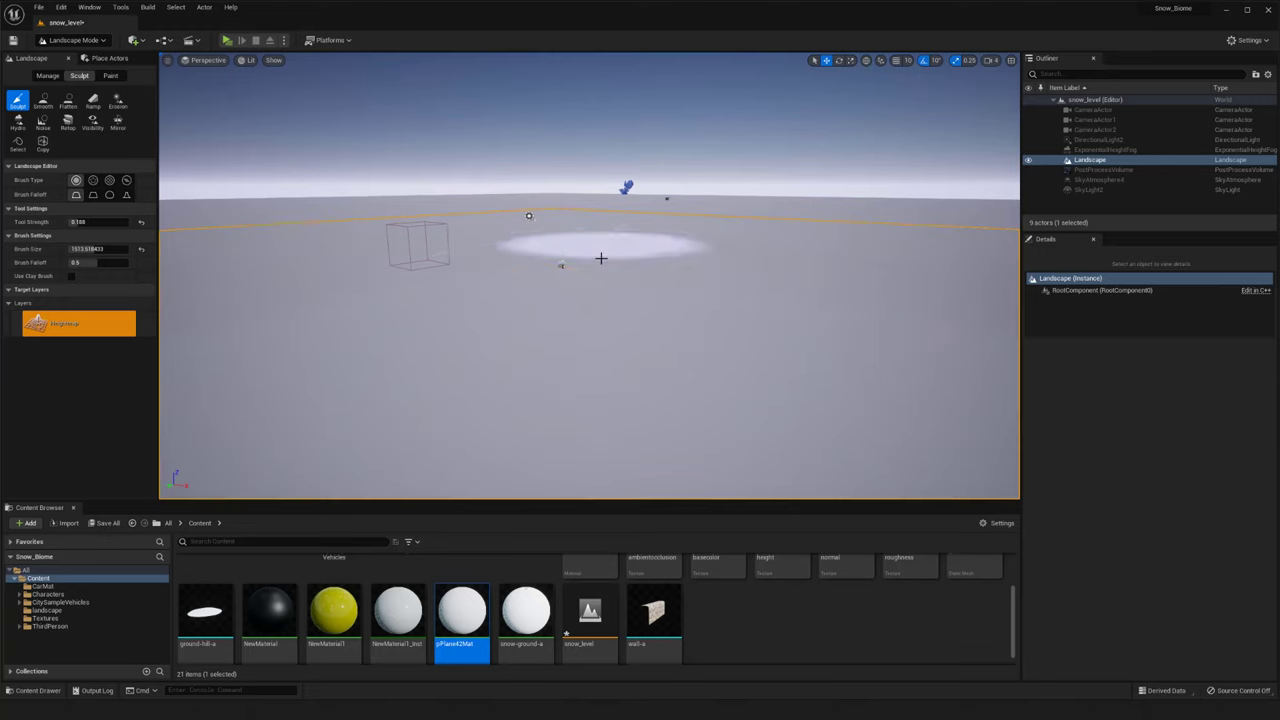
key("ctrl+z")
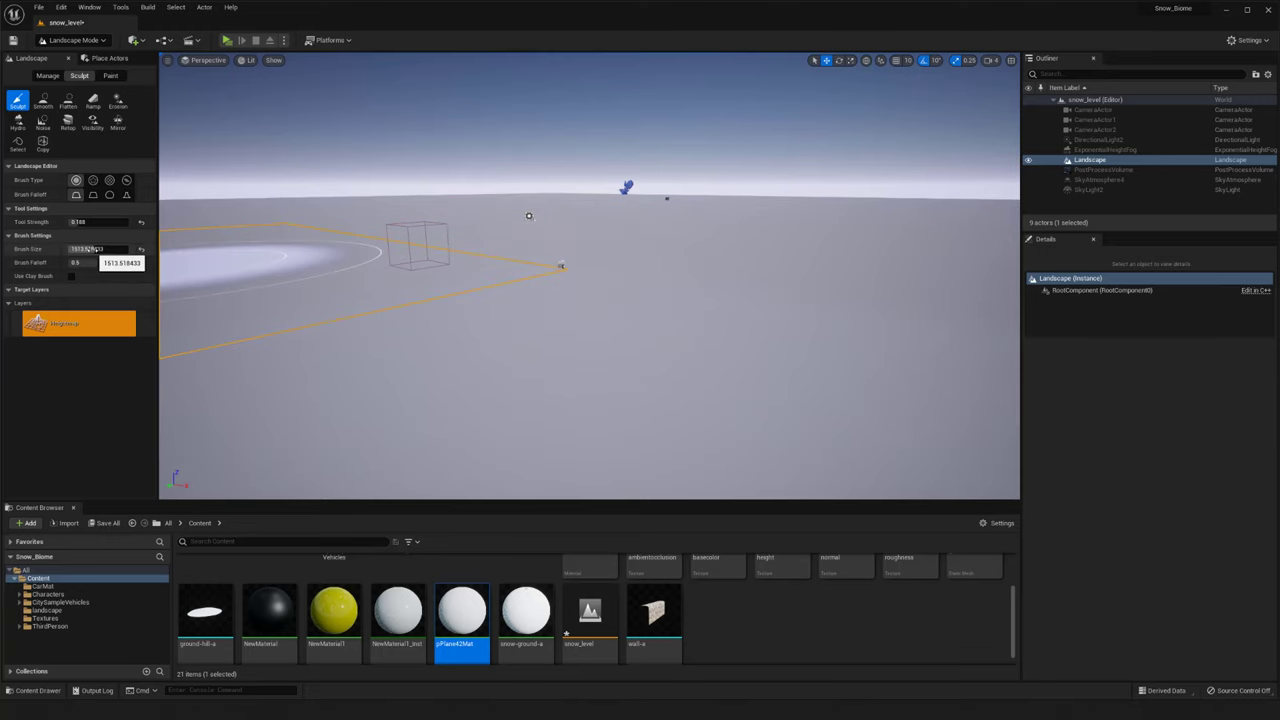
Set the Sculpt brush size to 8192, try raising the terrain with it, and undo the result
left_click_drag(92, 249, 129, 249)
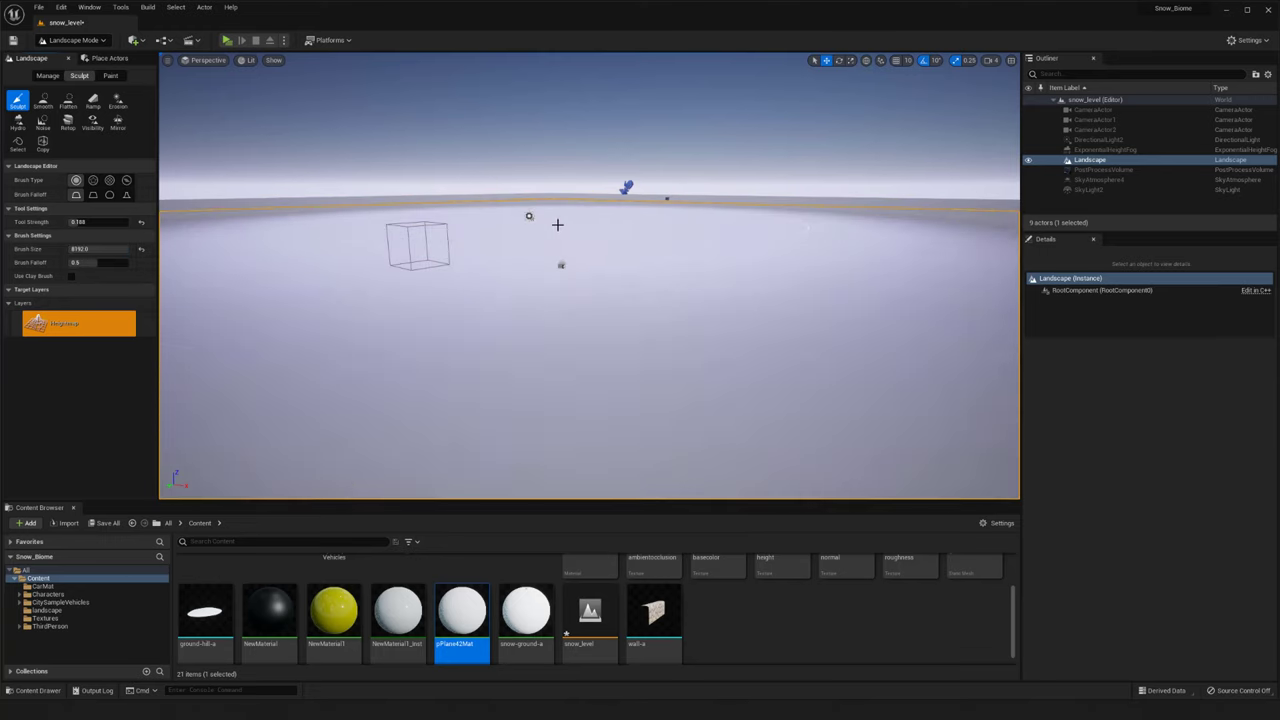
right_click_drag(560, 242, 559, 232)
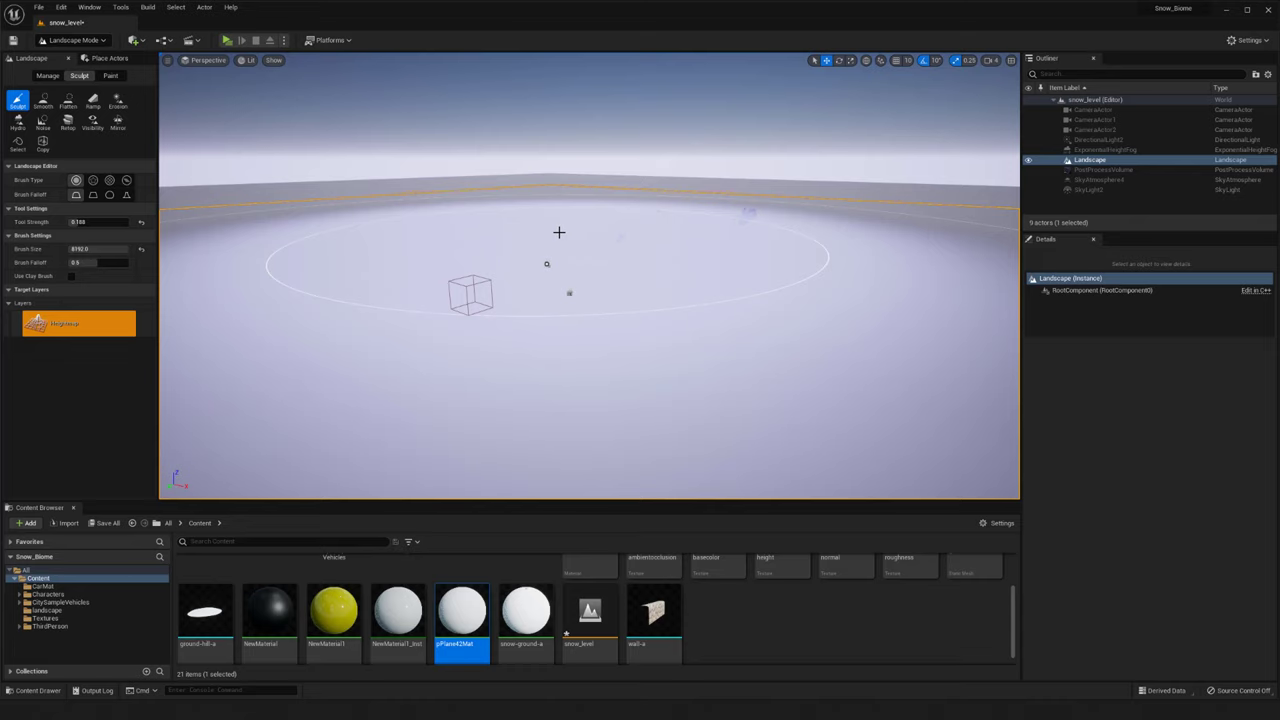
mouse_move(575, 242)
left_mouse_down()
mouse_move(685, 242)
mouse_move(542, 216)
mouse_move(583, 211)
left_mouse_up()
right_click_drag(583, 211, 585, 218)
key("ctrl+z")
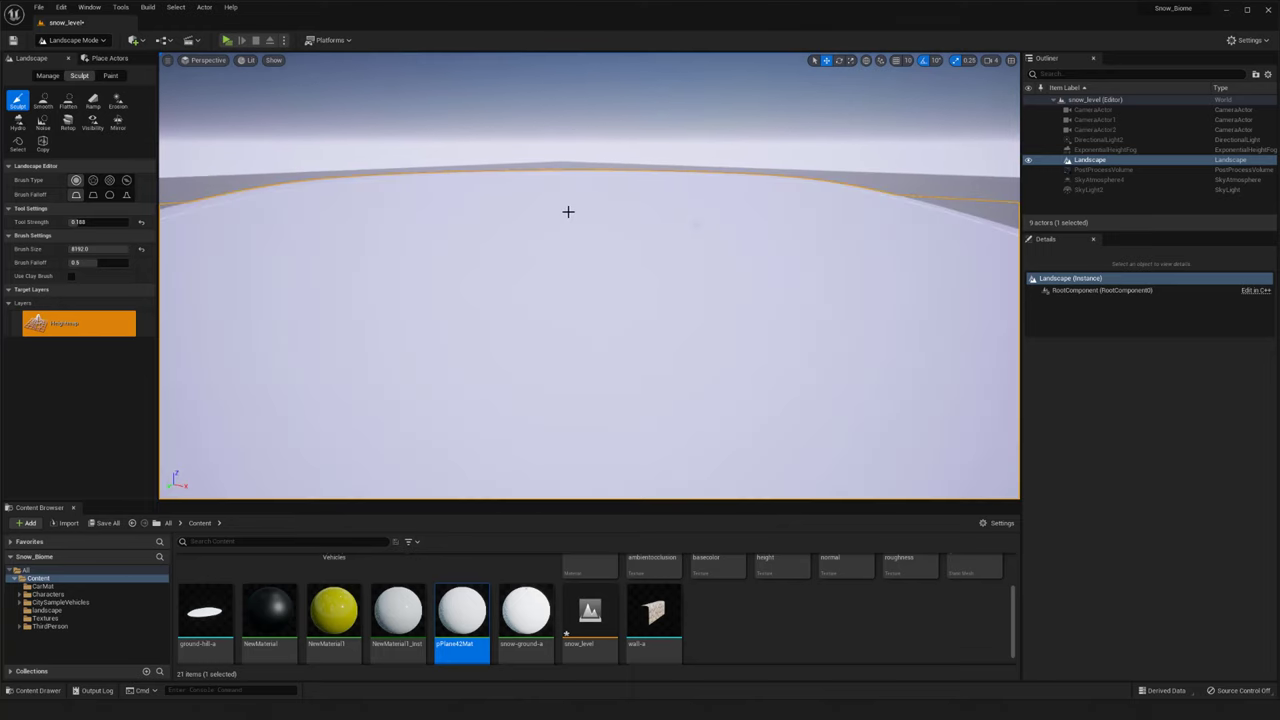
key("ctrl+z")
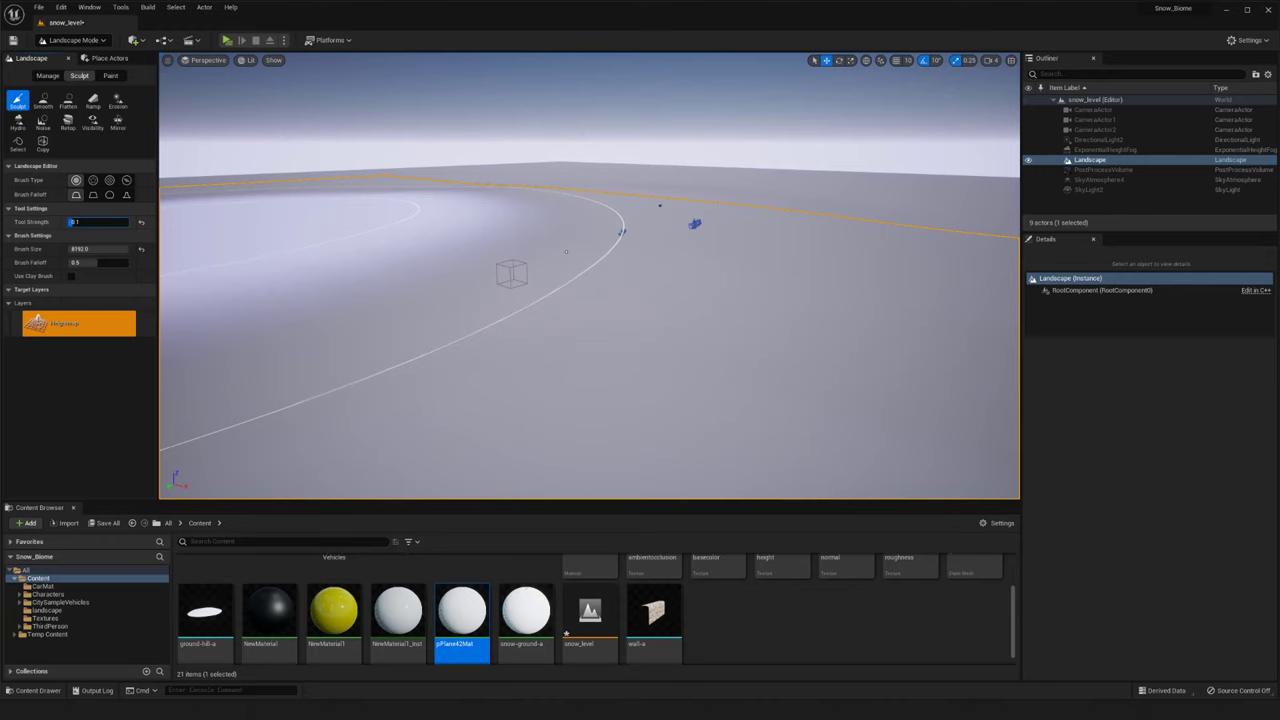
Set the Sculpt tool strength to 0.1 and raise broad, gentle swells in the landscape
left_click_drag(558, 208, 563, 198)
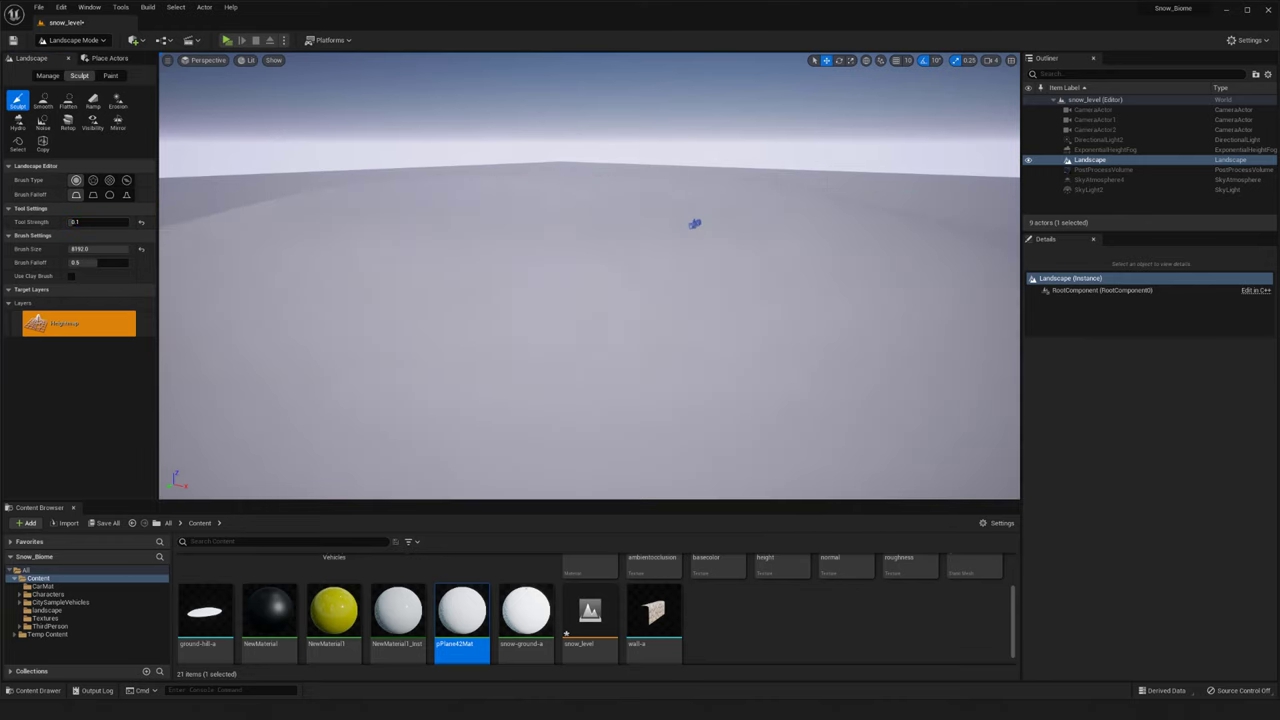
middle_click_drag(432, 198, 431, 183)
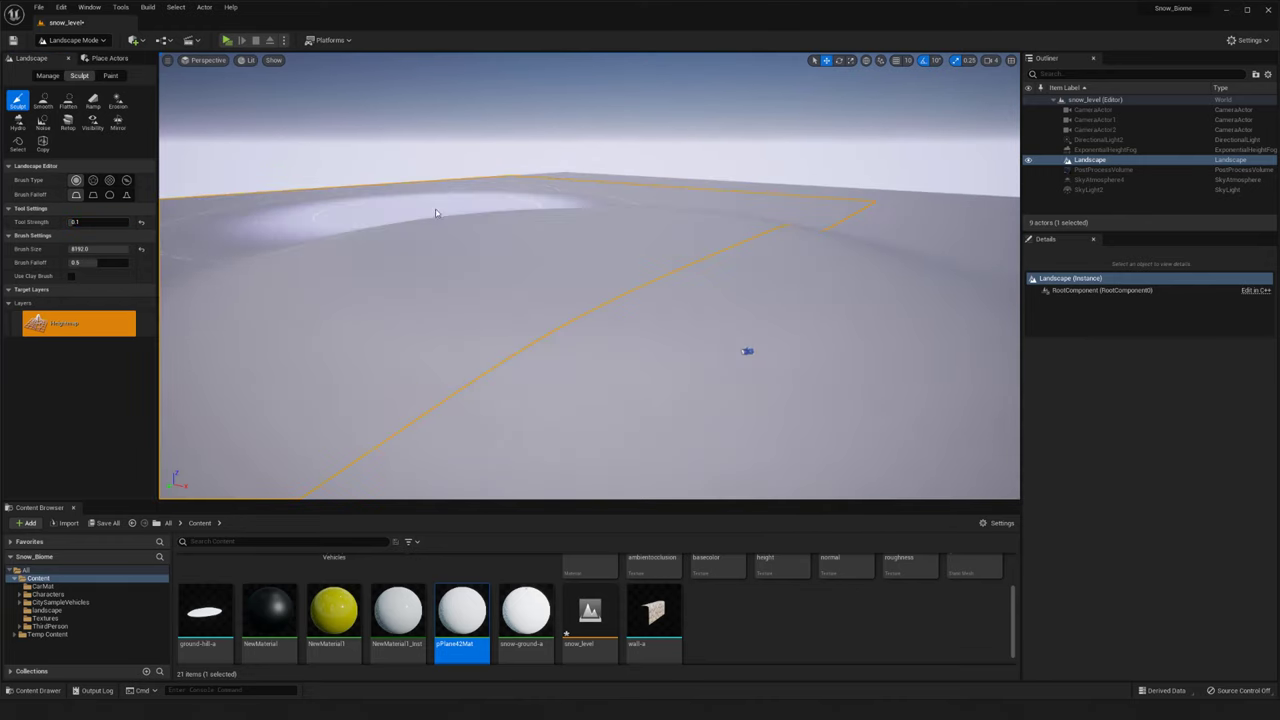
mouse_move(436, 212)
left_mouse_down()
mouse_move(410, 210)
mouse_move(457, 220)
left_mouse_up()
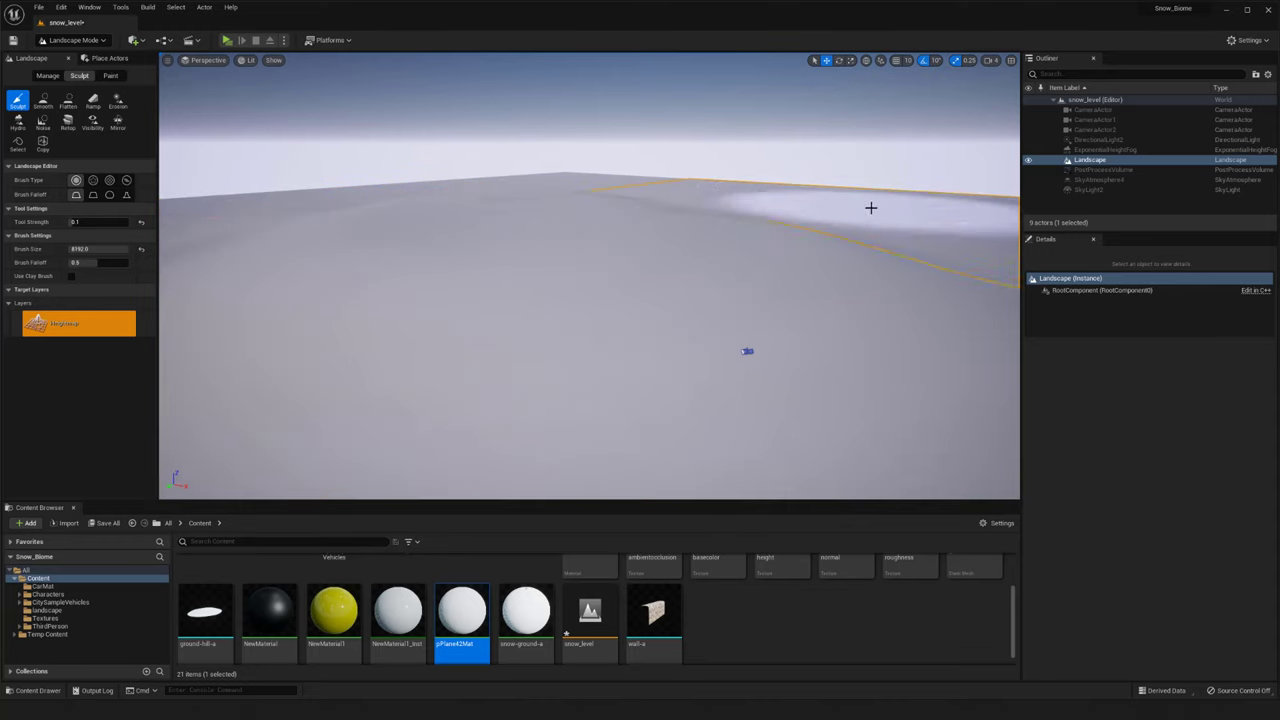
right_click_drag(846, 229, 834, 243)
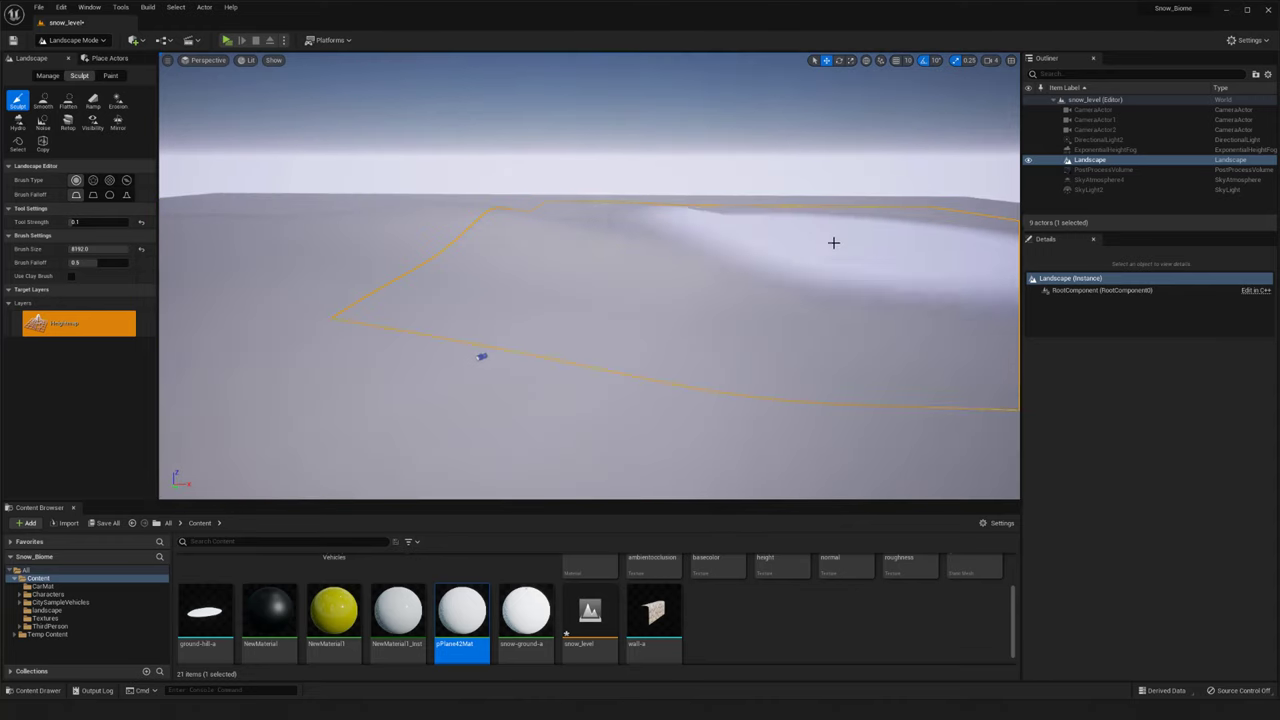
right_click_drag(849, 306, 640, 282)
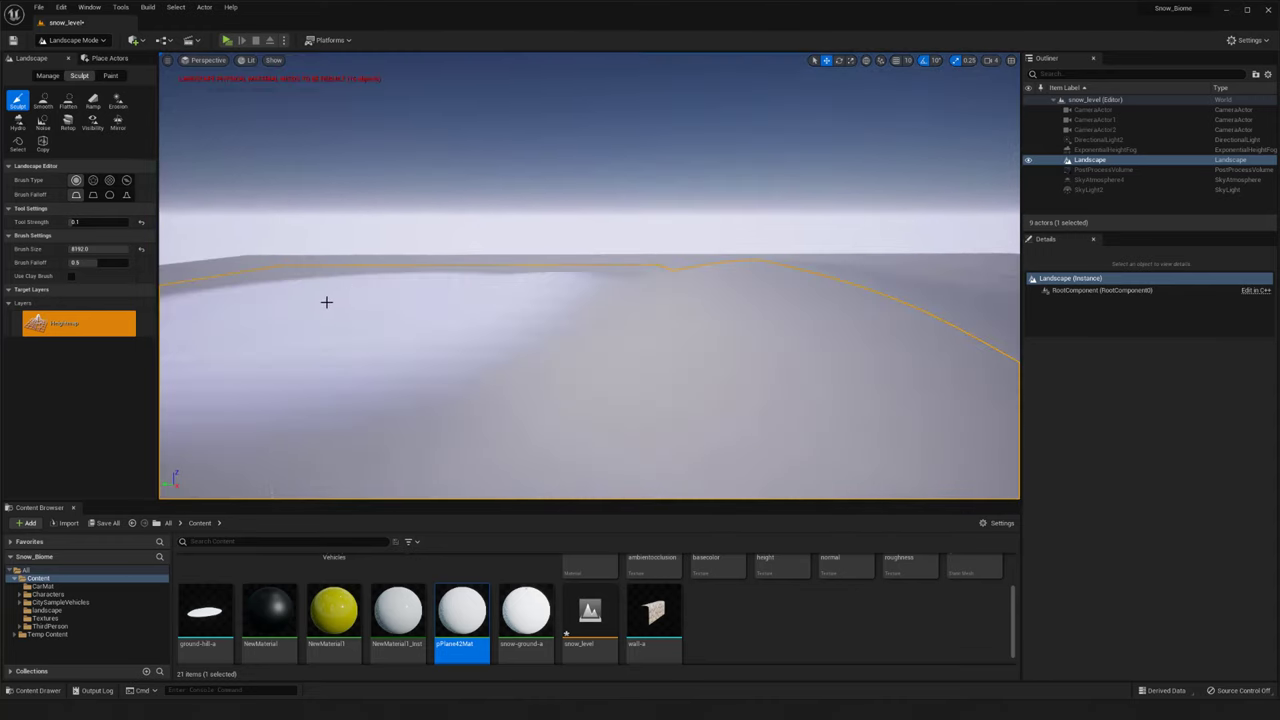
Raise further broad mounds over the rest of the landscape to form rolling snow hills
right_click_drag(466, 280, 250, 296)
left_click_drag(466, 280, 326, 260)
right_click_drag(430, 275, 230, 280)
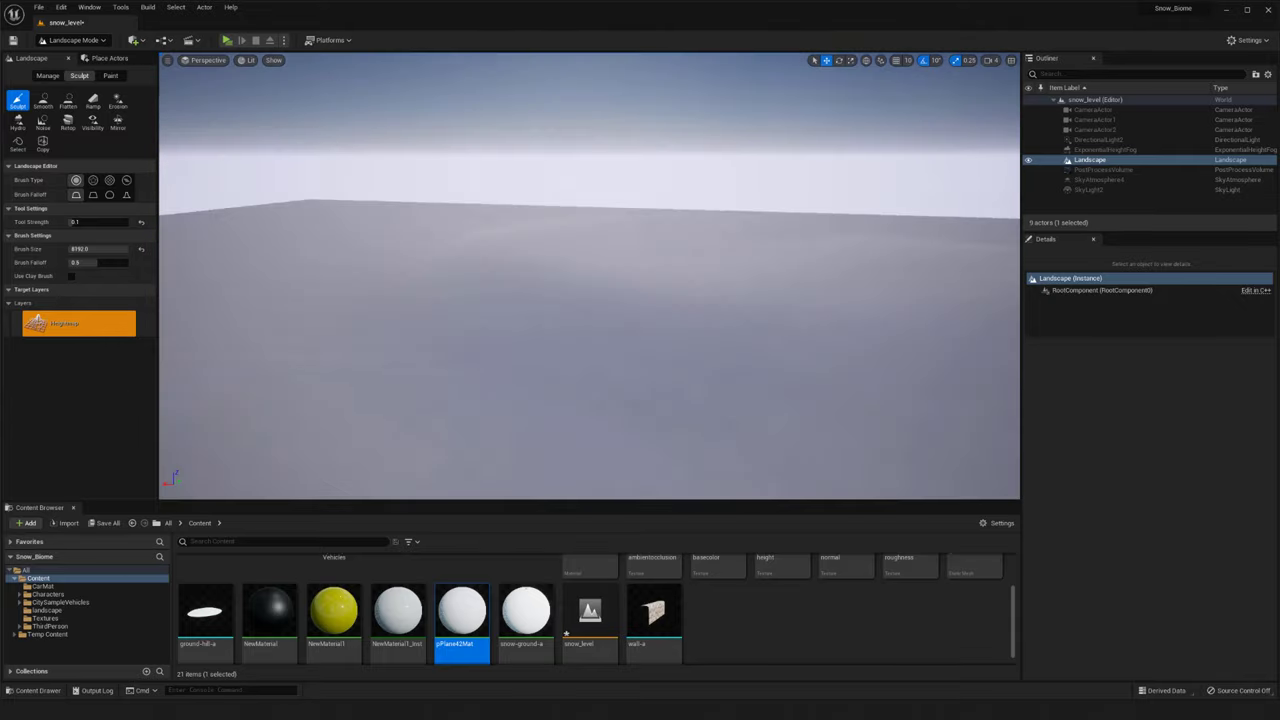
right_click_drag(490, 262, 400, 262)
left_click_drag(490, 262, 600, 264)
mouse_move(600, 264)
right_mouse_down()
mouse_move(440, 266)
mouse_move(380, 380)
right_mouse_up()
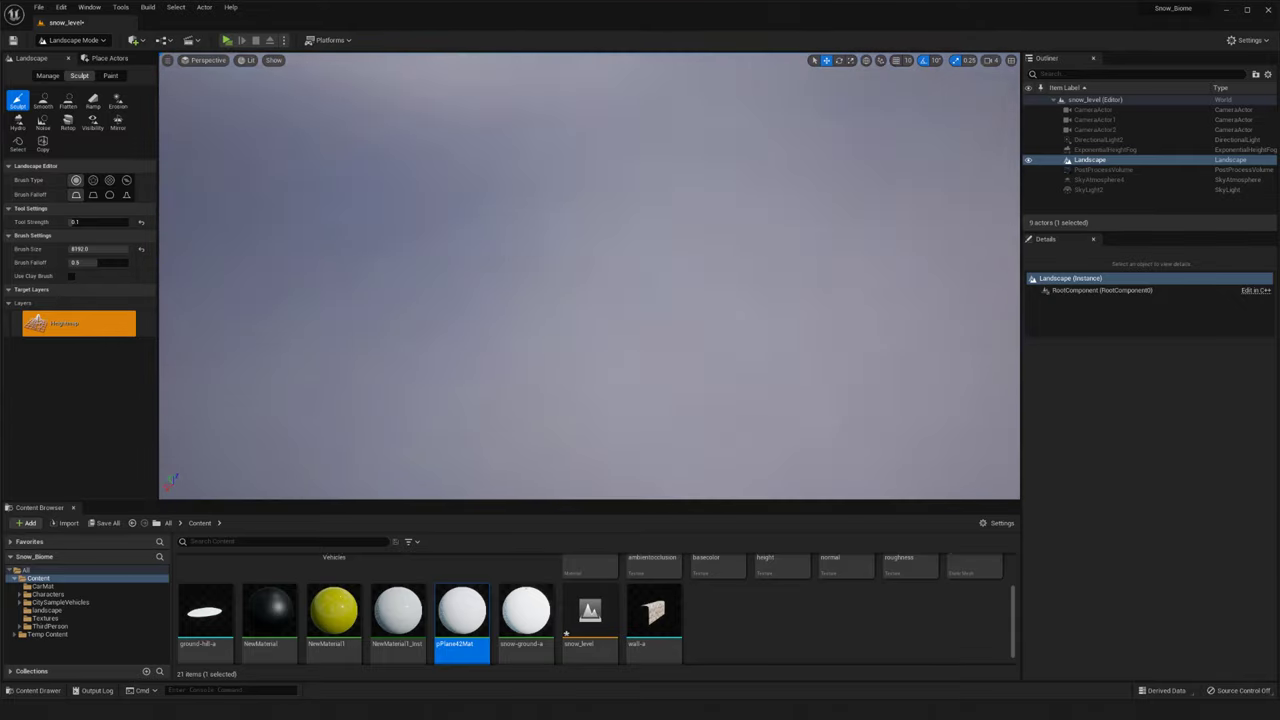
mouse_move(803, 349)
right_mouse_down()
mouse_move(780, 270)
mouse_move(750, 240)
right_mouse_up()
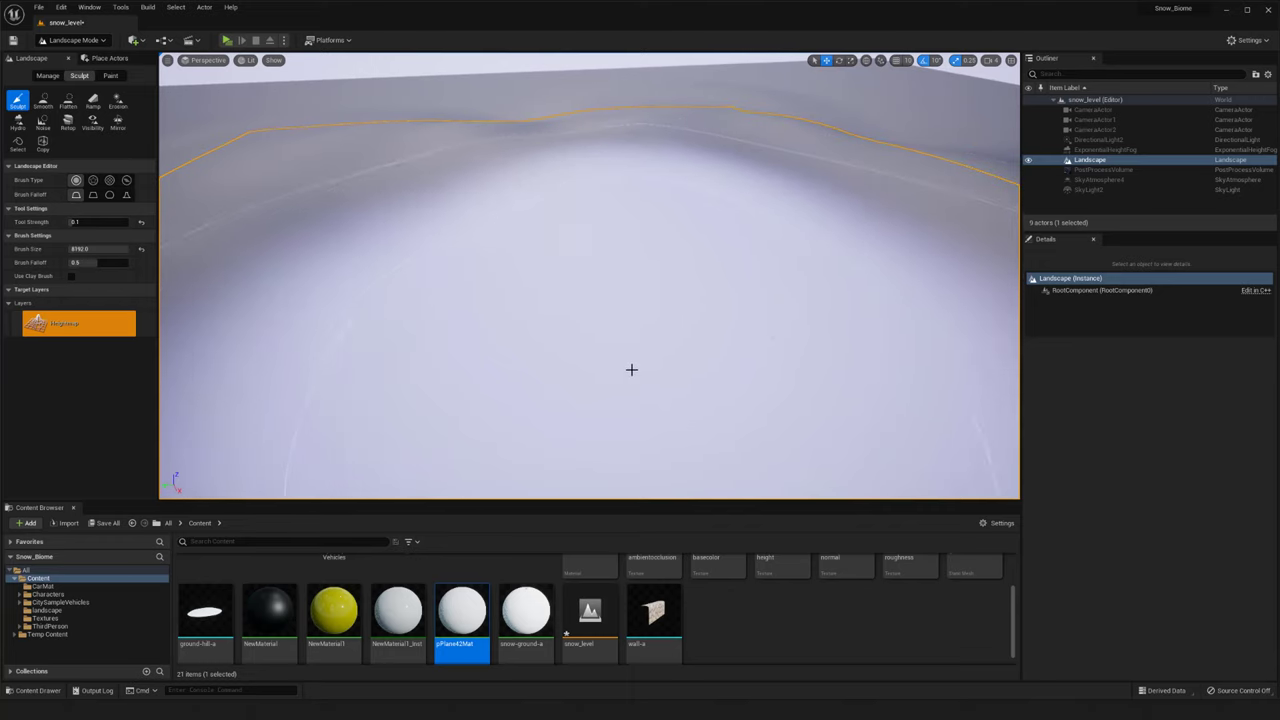
mouse_move(694, 303)
left_mouse_down()
mouse_move(829, 194)
mouse_move(843, 131)
left_mouse_up()
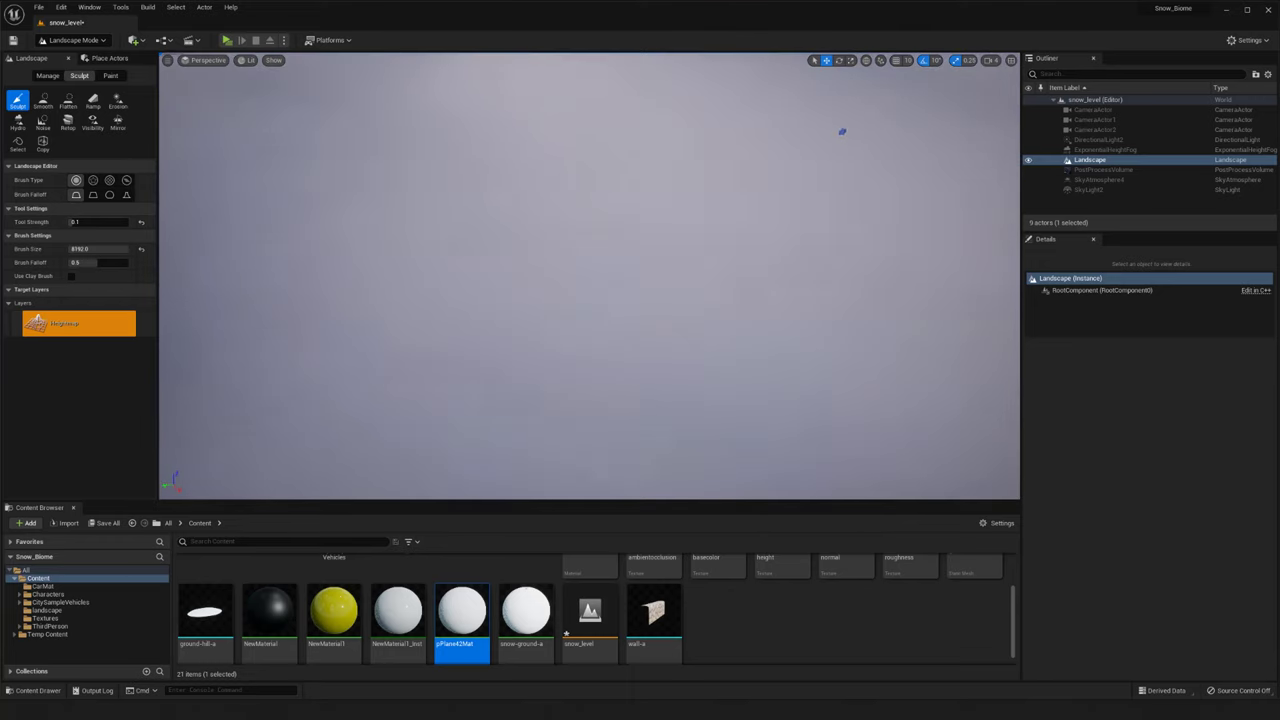
mouse_move(843, 131)
right_mouse_down()
mouse_move(735, 249)
mouse_move(730, 272)
mouse_move(717, 217)
mouse_move(830, 217)
mouse_move(740, 214)
right_mouse_up()
mouse_move(665, 173)
right_mouse_down()
mouse_move(703, 137)
mouse_move(691, 151)
mouse_move(672, 132)
mouse_move(370, 122)
mouse_move(667, 140)
right_mouse_up()
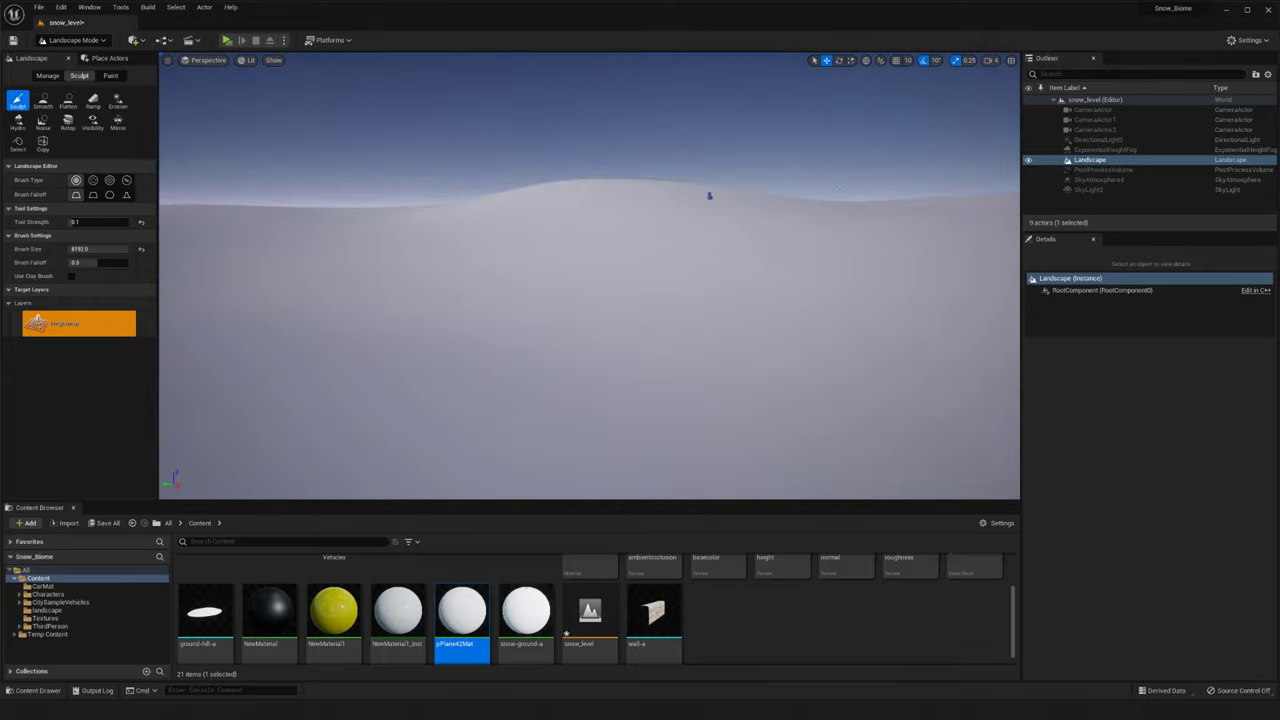
mouse_move(636, 285)
right_mouse_down()
mouse_move(750, 280)
mouse_move(760, 265)
mouse_move(629, 289)
mouse_move(651, 280)
right_mouse_up()
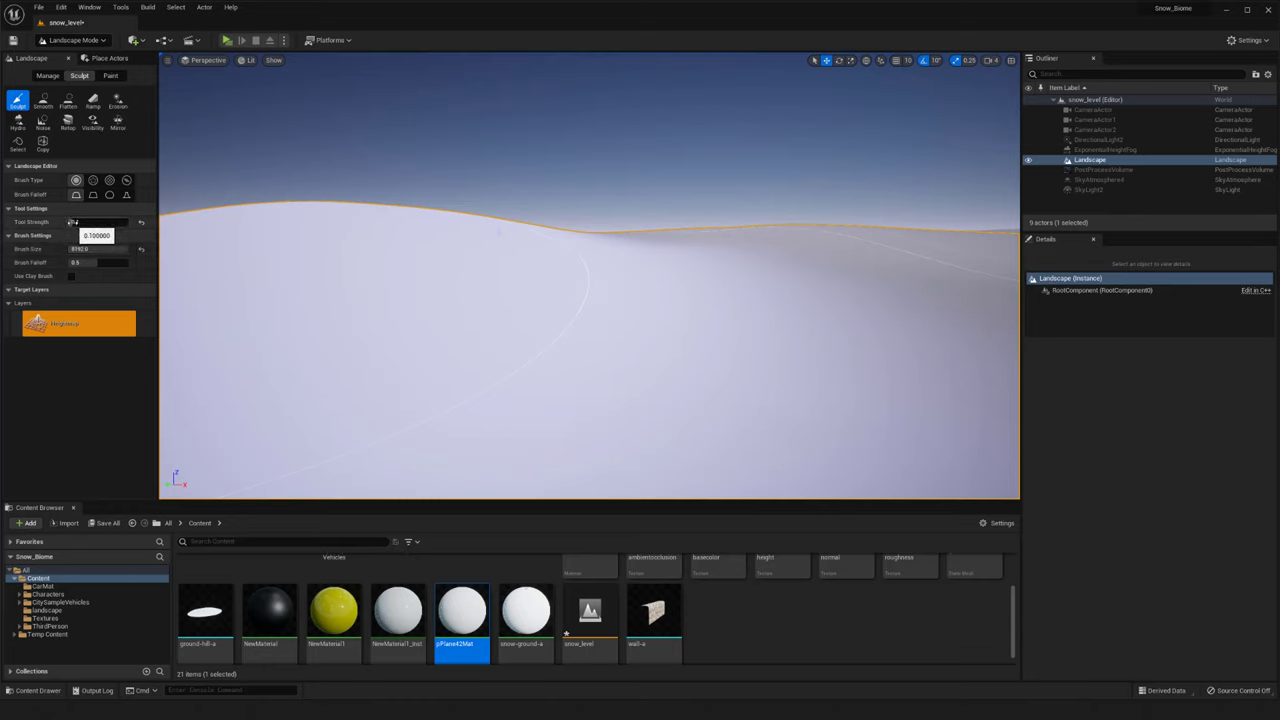
Set the Sculpt brush size to about 1345 and the tool strength to 0.084 for finer shaping
mouse_move(98, 247)
left_mouse_down()
mouse_move(70, 247)
mouse_move(91, 249)
left_mouse_up()
mouse_move(545, 258)
right_mouse_down()
mouse_move(535, 252)
mouse_move(595, 219)
right_mouse_up()
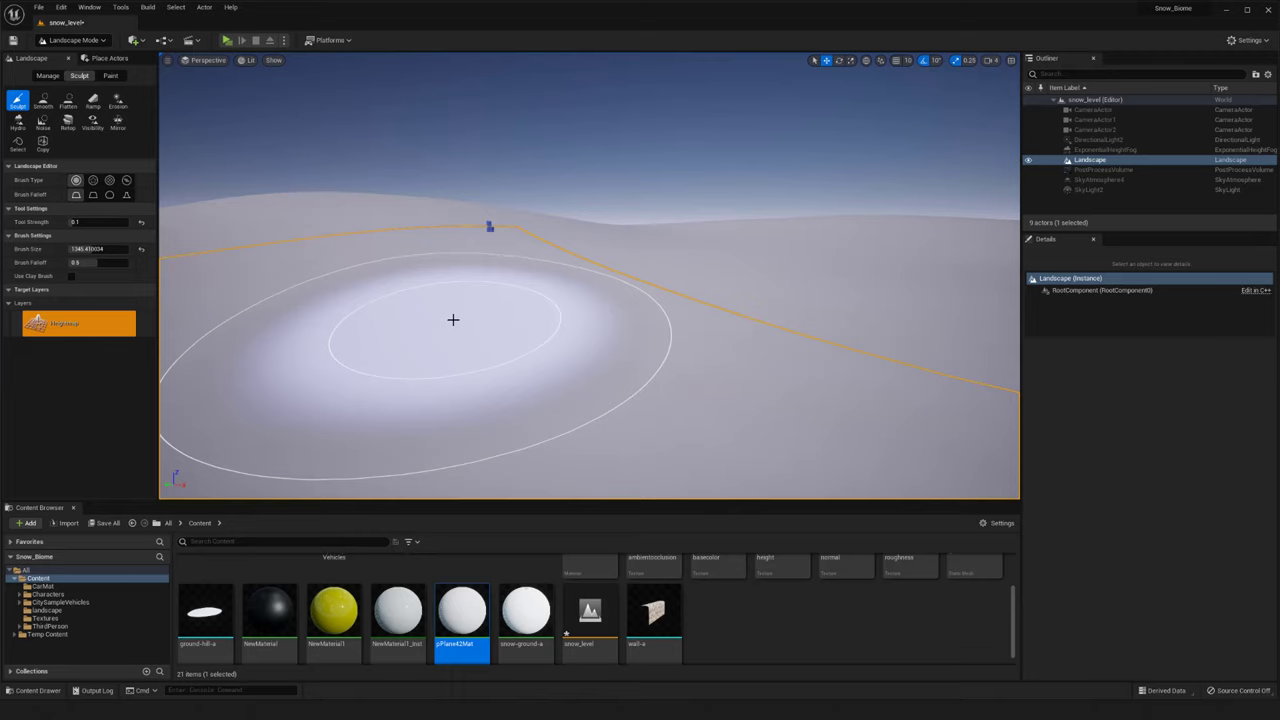
mouse_move(629, 287)
right_mouse_down()
mouse_move(622, 270)
mouse_move(637, 294)
mouse_move(634, 249)
right_mouse_up()
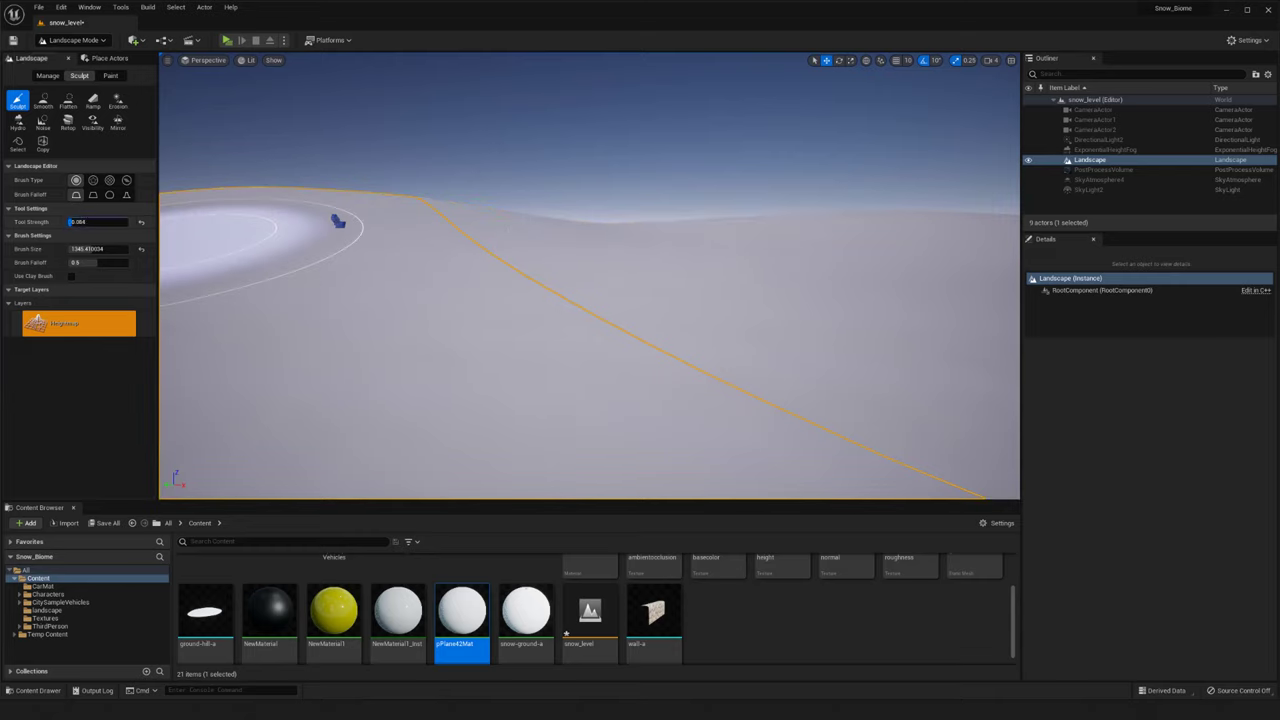
Try lowering the terrain in the dip between the distant hills, and undo the strokes
mouse_move(634, 237)
left_mouse_down("shift")
mouse_move(662, 238)
mouse_move(588, 324)
mouse_move(589, 251)
mouse_move(520, 226)
mouse_move(771, 239)
mouse_move(580, 300)
mouse_move(526, 260)
mouse_move(554, 234)
mouse_move(614, 314)
mouse_move(639, 204)
left_mouse_up("shift")
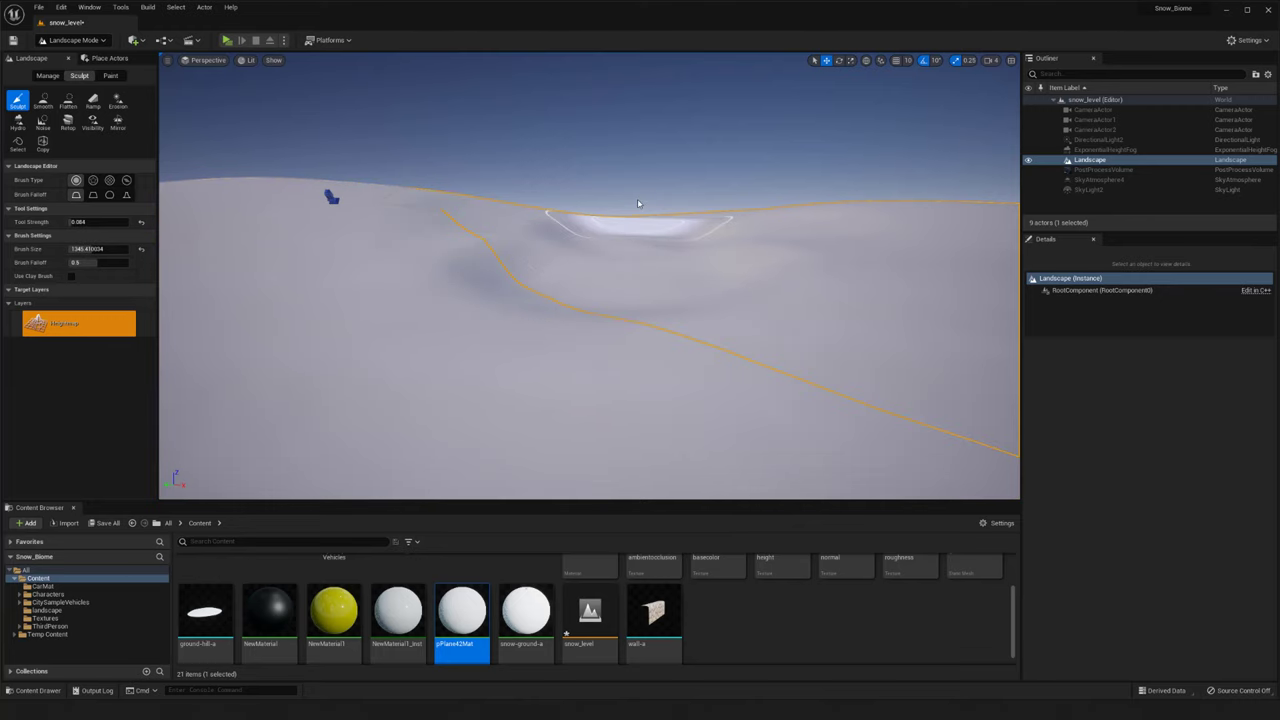
right_click_drag(668, 294, 671, 306)
key("ctrl+z")
mouse_move(725, 329)
left_mouse_down()
mouse_move(577, 354)
mouse_move(529, 389)
left_mouse_up()
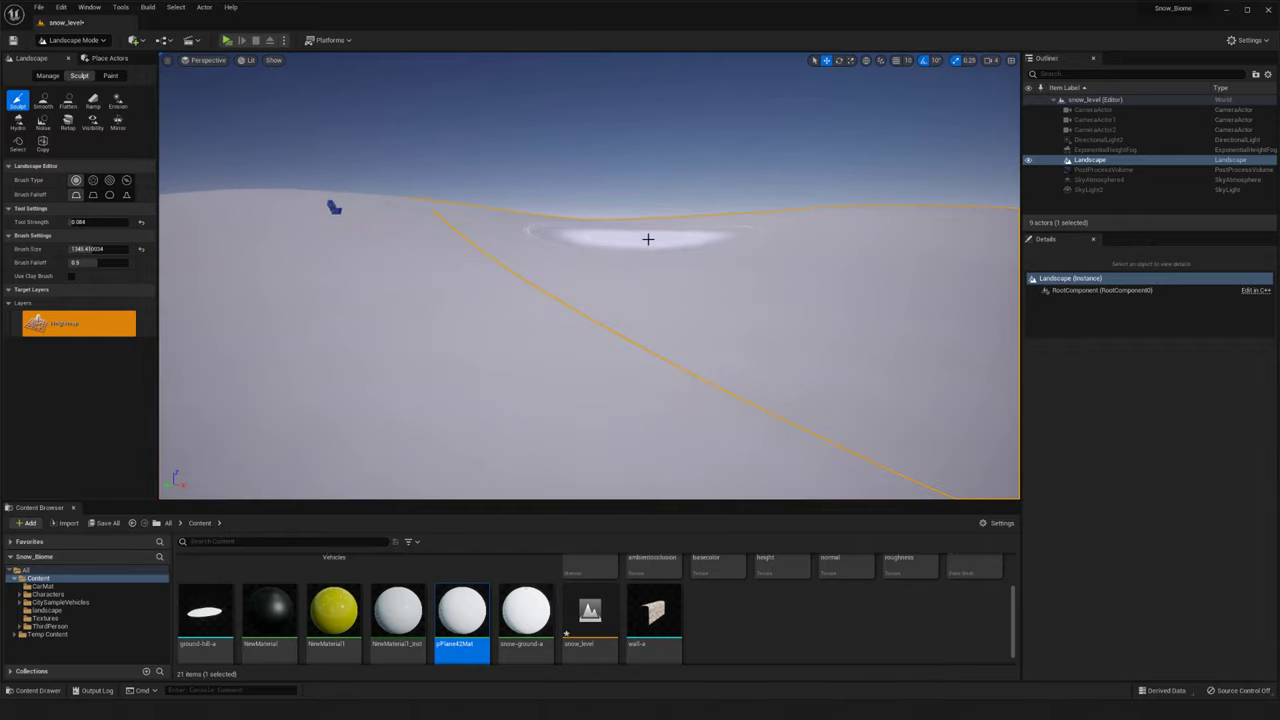
left_click_drag(648, 241, 608, 277)
key("ctrl+z")
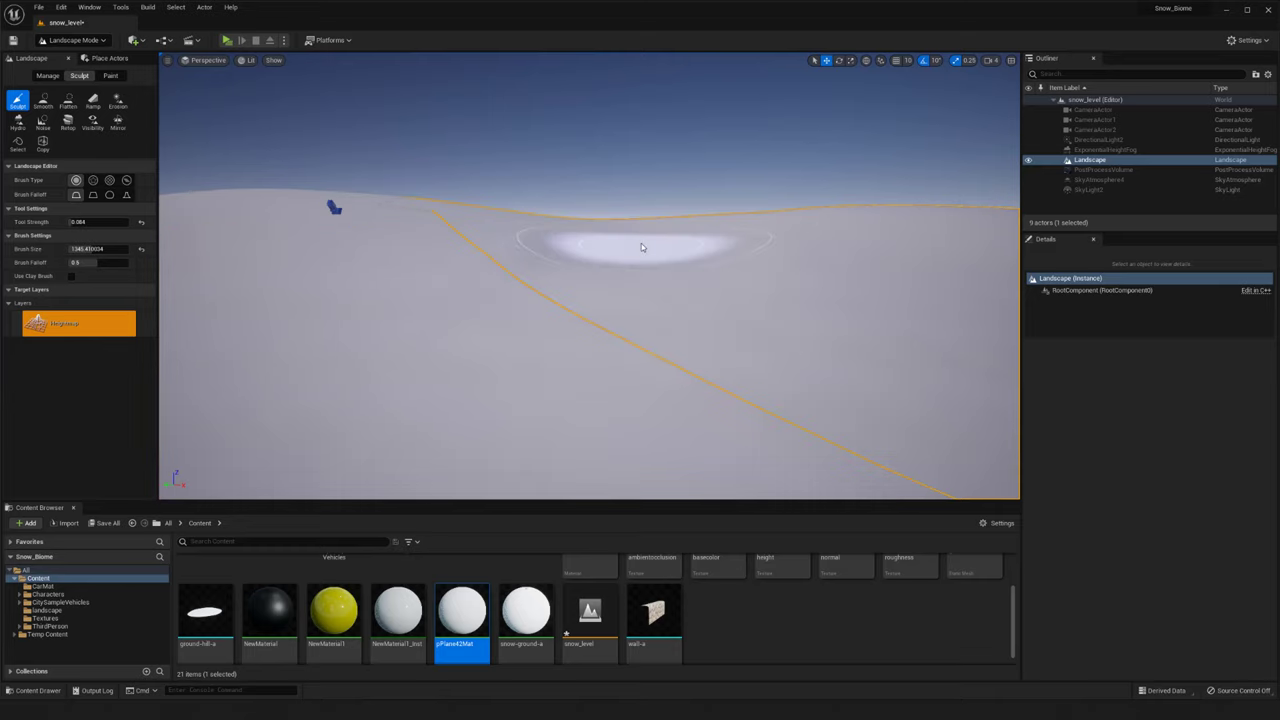
Carve a small valley into the dip between the hills and shape the slopes beside it
mouse_move(553, 239)
left_mouse_down()
mouse_move(509, 263)
mouse_move(586, 300)
mouse_move(577, 323)
mouse_move(759, 265)
mouse_move(809, 226)
mouse_move(631, 229)
left_mouse_up()
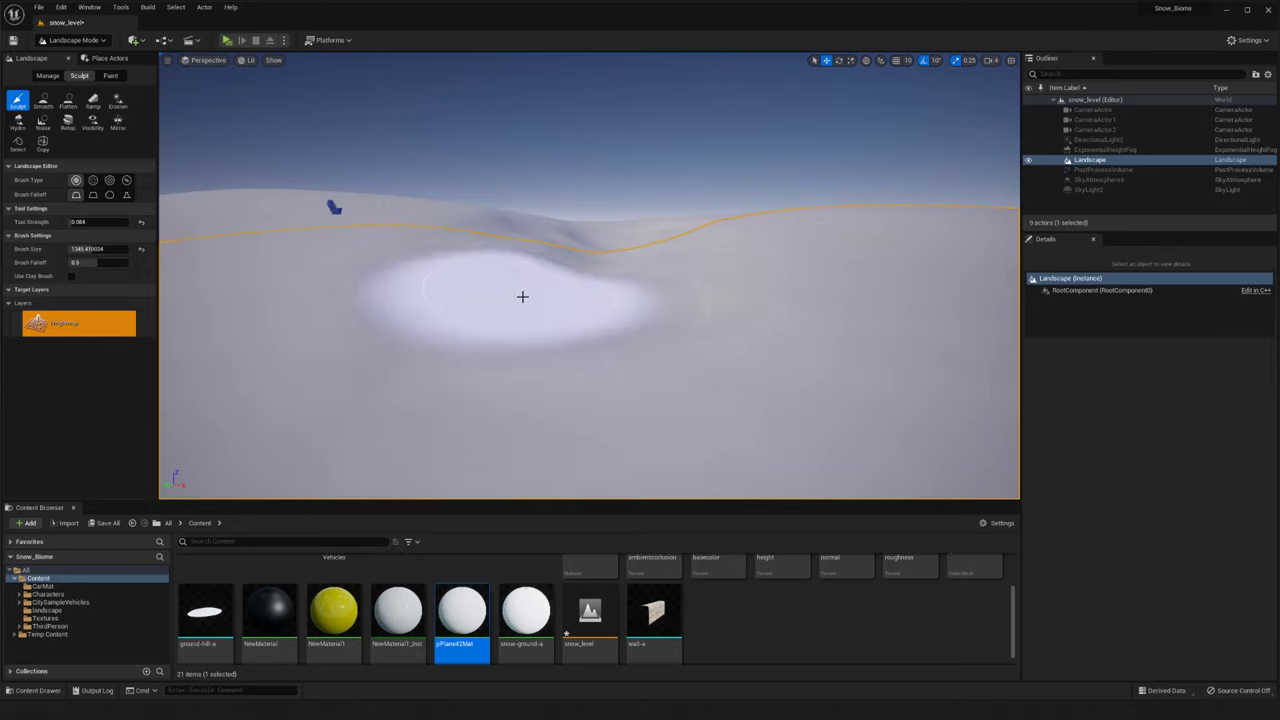
mouse_move(657, 392)
right_mouse_down()
mouse_move(612, 390)
mouse_move(579, 299)
right_mouse_up()
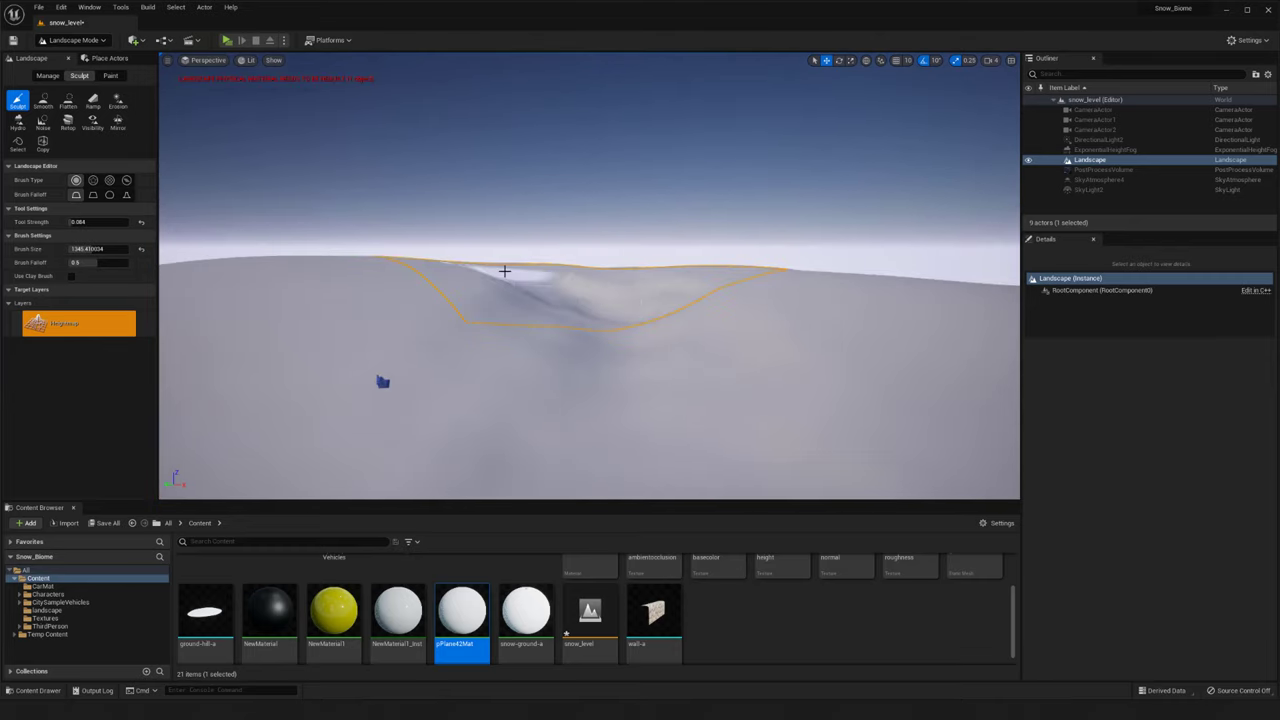
right_click_drag(674, 369, 660, 354)
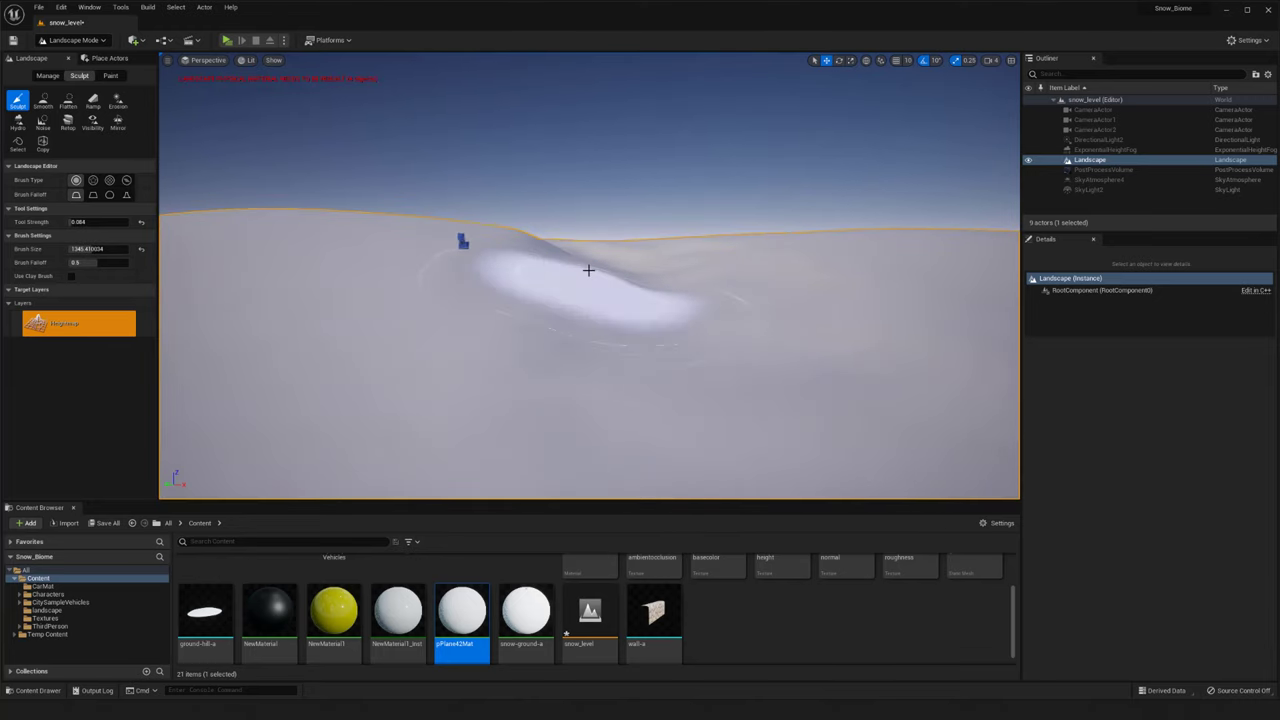
Reshape the slopes around the valley and raise a mound on the hill along its far side using the large Sculpt brush
right_click_drag(597, 286, 644, 342)
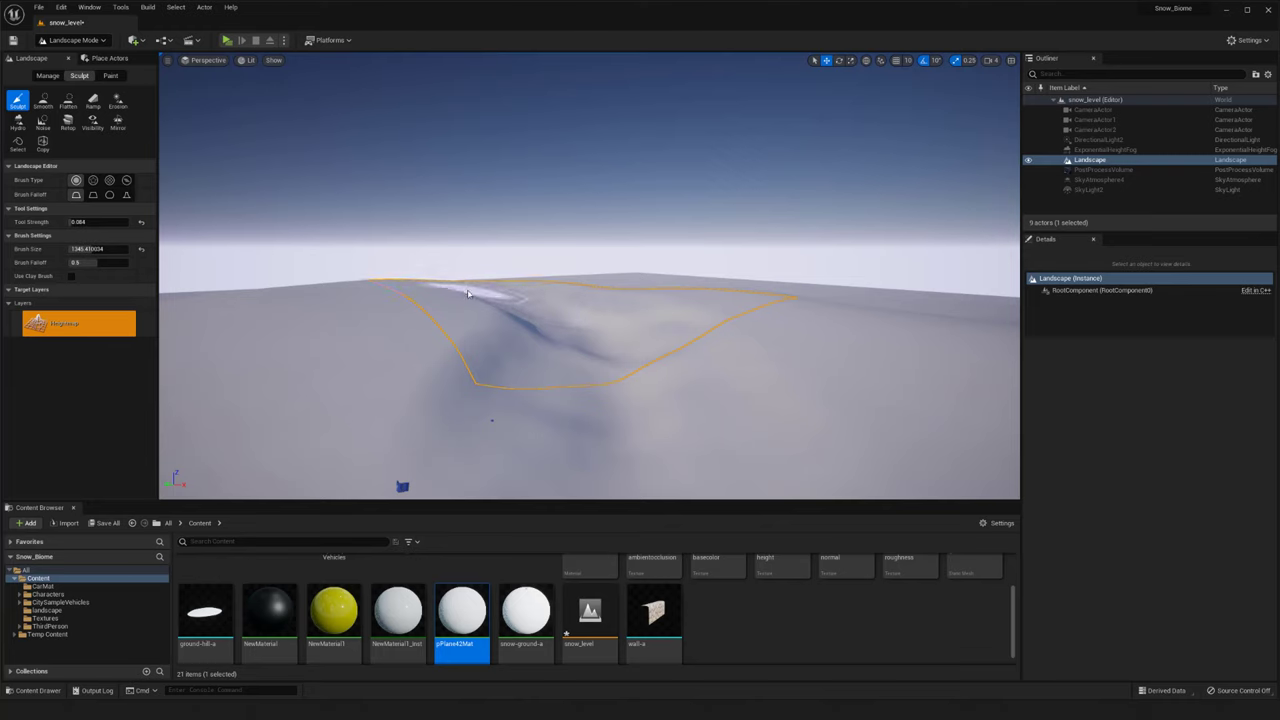
right_click_drag(467, 293, 470, 340)
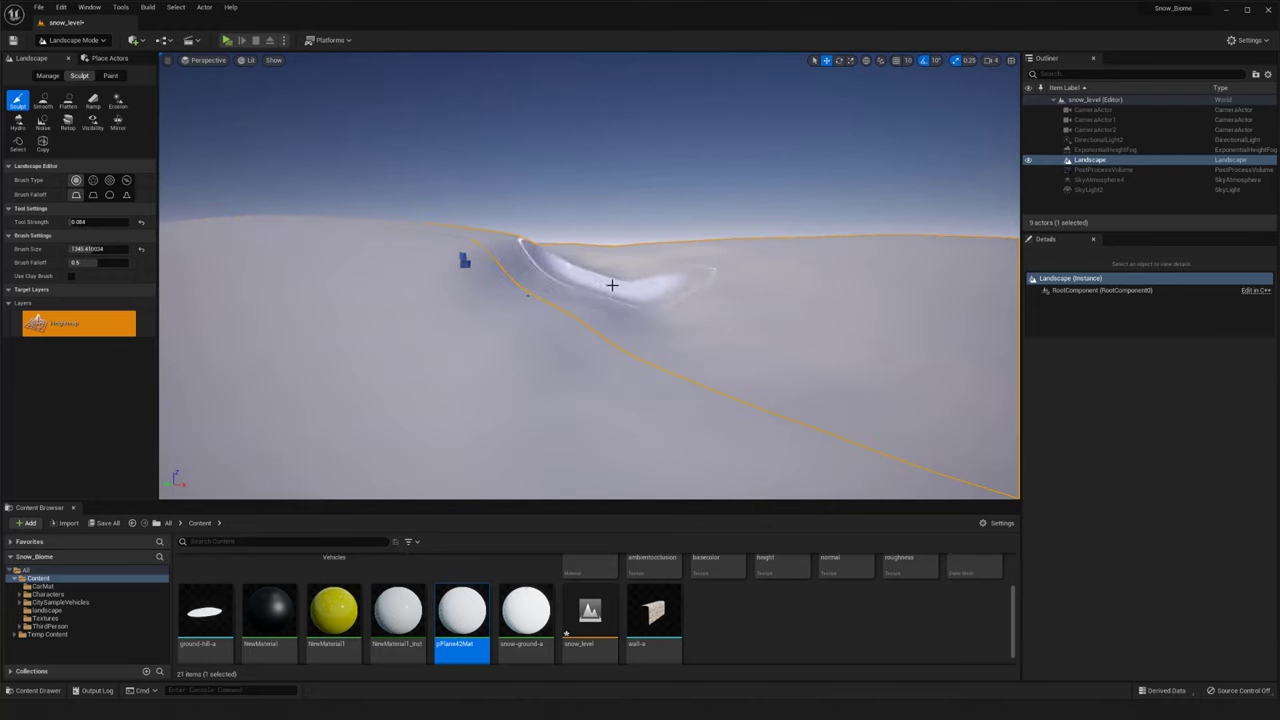
left_click_drag(612, 285, 568, 374)
right_click_drag(568, 374, 580, 345)
mouse_move(657, 343)
right_mouse_down()
mouse_move(645, 335)
mouse_move(637, 351)
mouse_move(629, 334)
right_mouse_up()
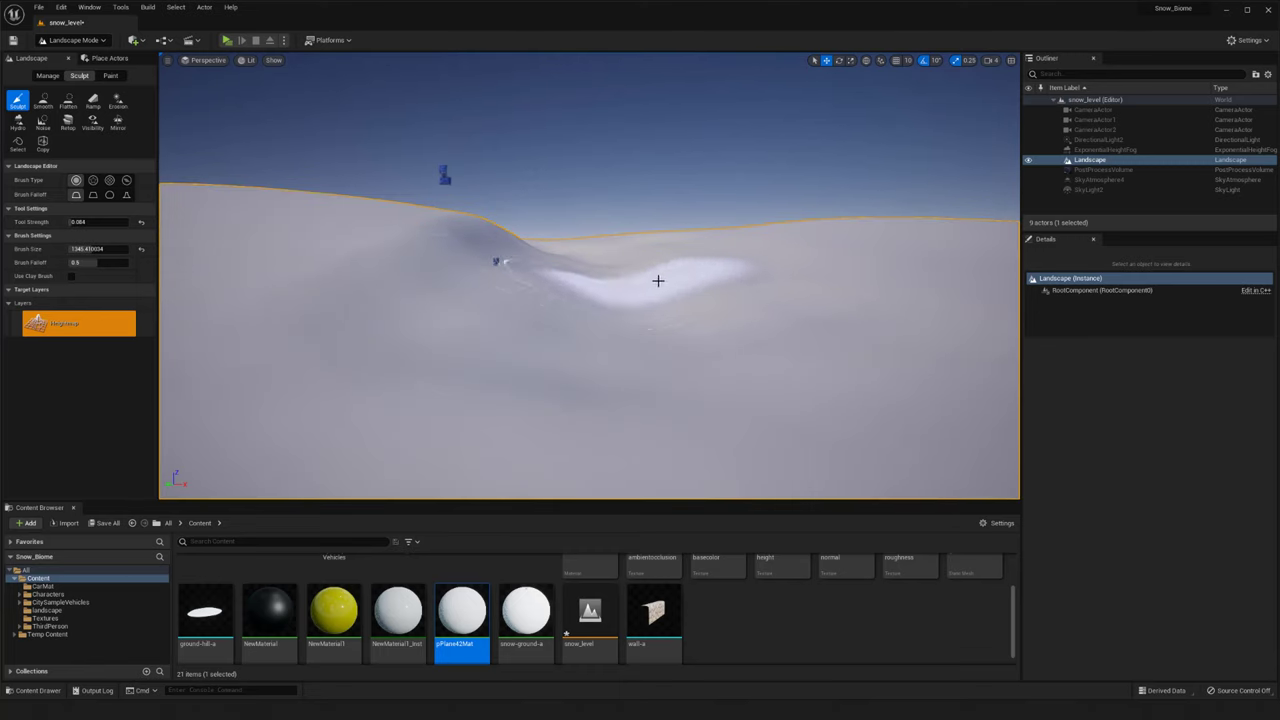
mouse_move(723, 237)
left_mouse_down()
mouse_move(709, 246)
mouse_move(863, 240)
mouse_move(840, 225)
left_mouse_up()
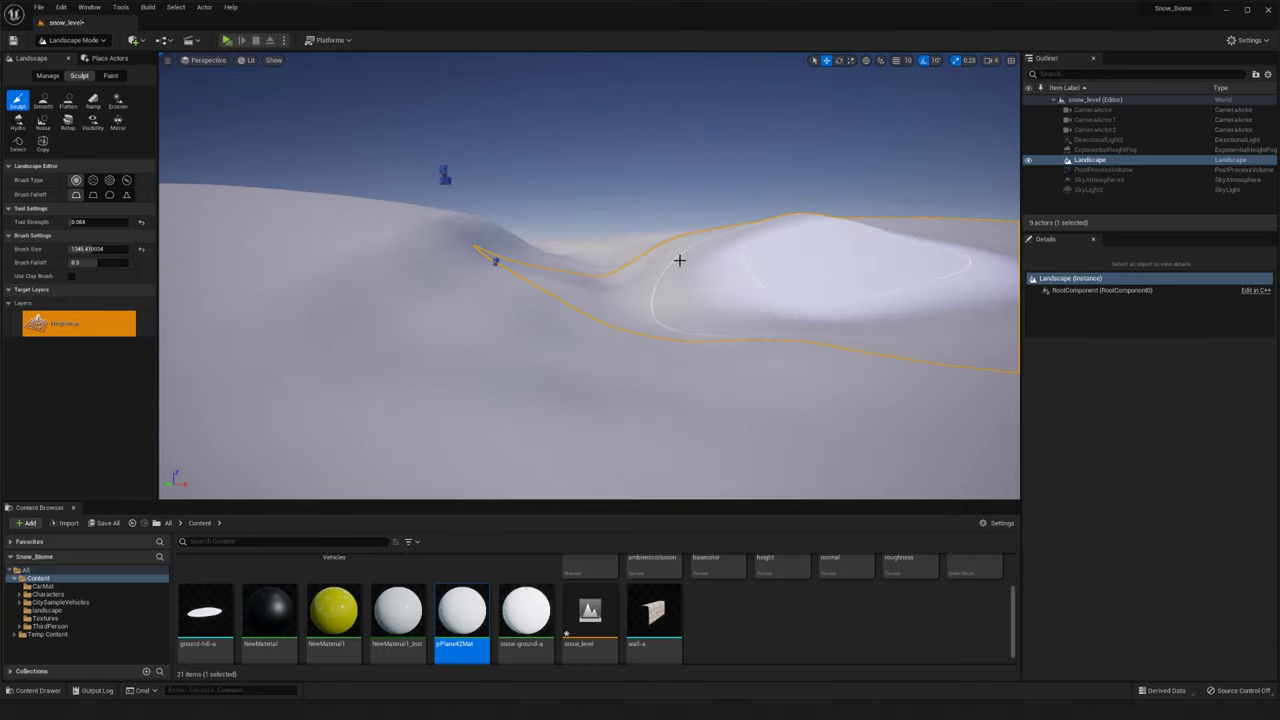
Try further large Sculpt strokes on the nearer slope beside the valley, and undo them
key("ctrl+z")
mouse_move(296, 244)
left_mouse_down("shift")
mouse_move(491, 280)
mouse_move(677, 364)
mouse_move(758, 376)
mouse_move(391, 320)
mouse_move(545, 371)
left_mouse_up("shift")
key("ctrl+z")
mouse_move(545, 371)
right_mouse_down()
mouse_move(566, 388)
mouse_move(530, 372)
mouse_move(558, 371)
mouse_move(538, 379)
right_mouse_up()
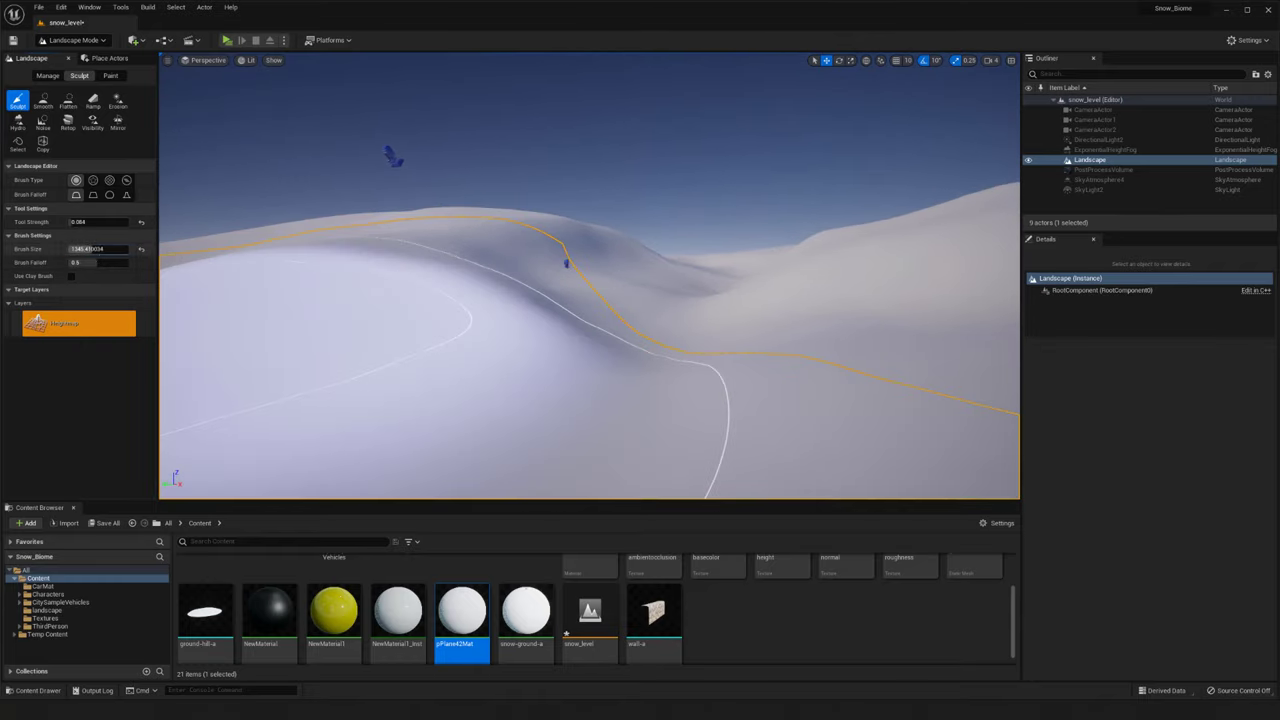
Set the Sculpt brush size to about 319 and carve a narrow channel along the valley floor toward the foreground
left_click_drag(92, 249, 71, 250)
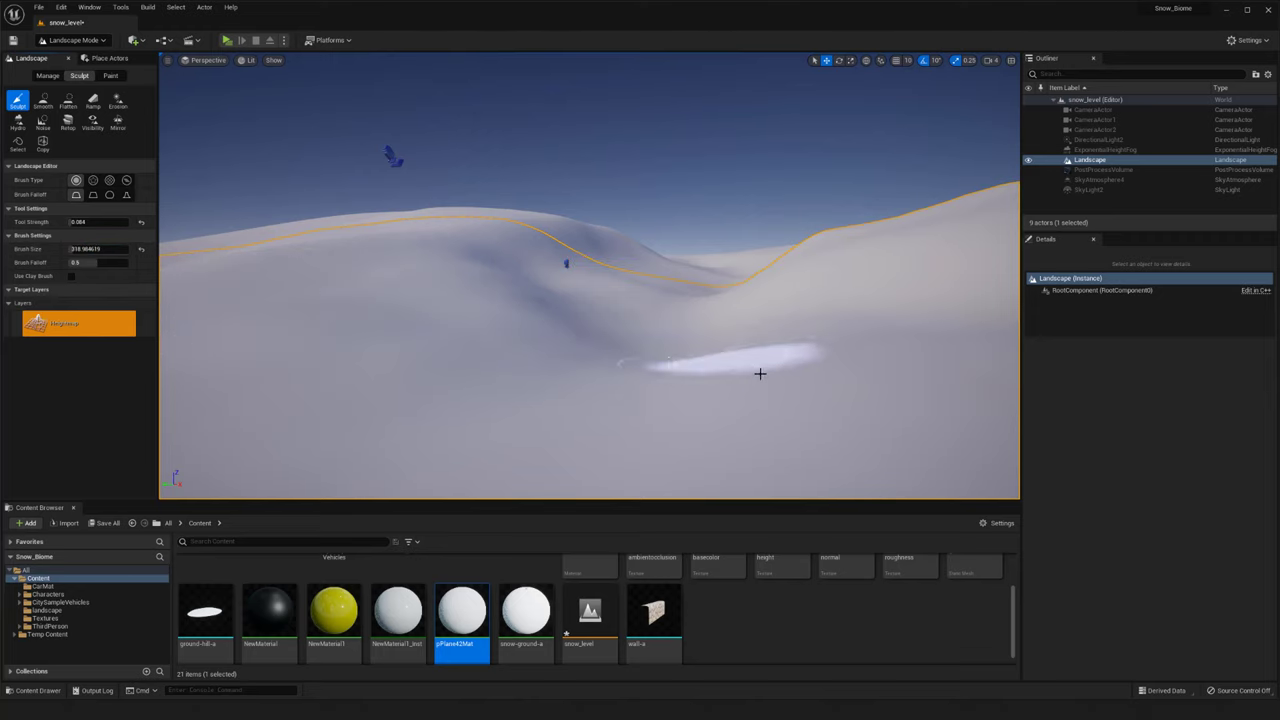
mouse_move(757, 371)
left_mouse_down()
mouse_move(703, 391)
mouse_move(669, 331)
mouse_move(677, 298)
mouse_move(665, 322)
mouse_move(688, 268)
left_mouse_up()
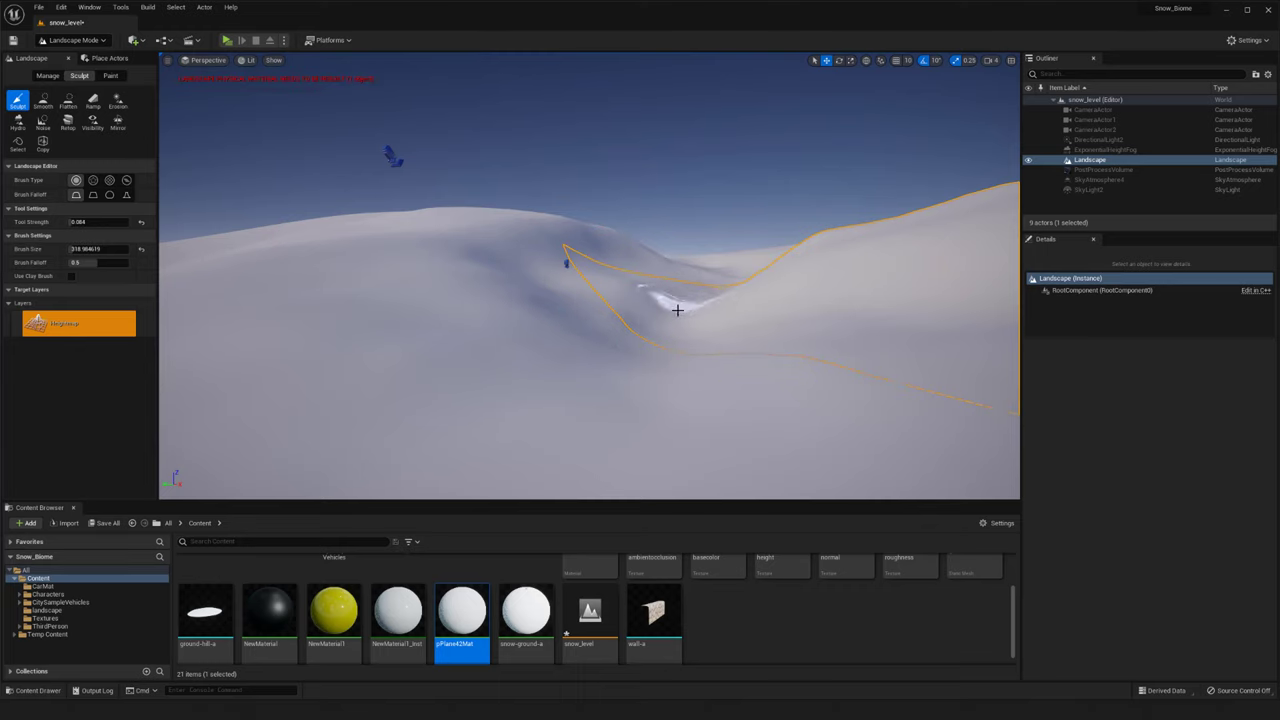
mouse_move(696, 288)
left_mouse_down()
mouse_move(634, 320)
mouse_move(620, 300)
mouse_move(678, 280)
left_mouse_up()
right_click_drag(682, 312, 660, 334)
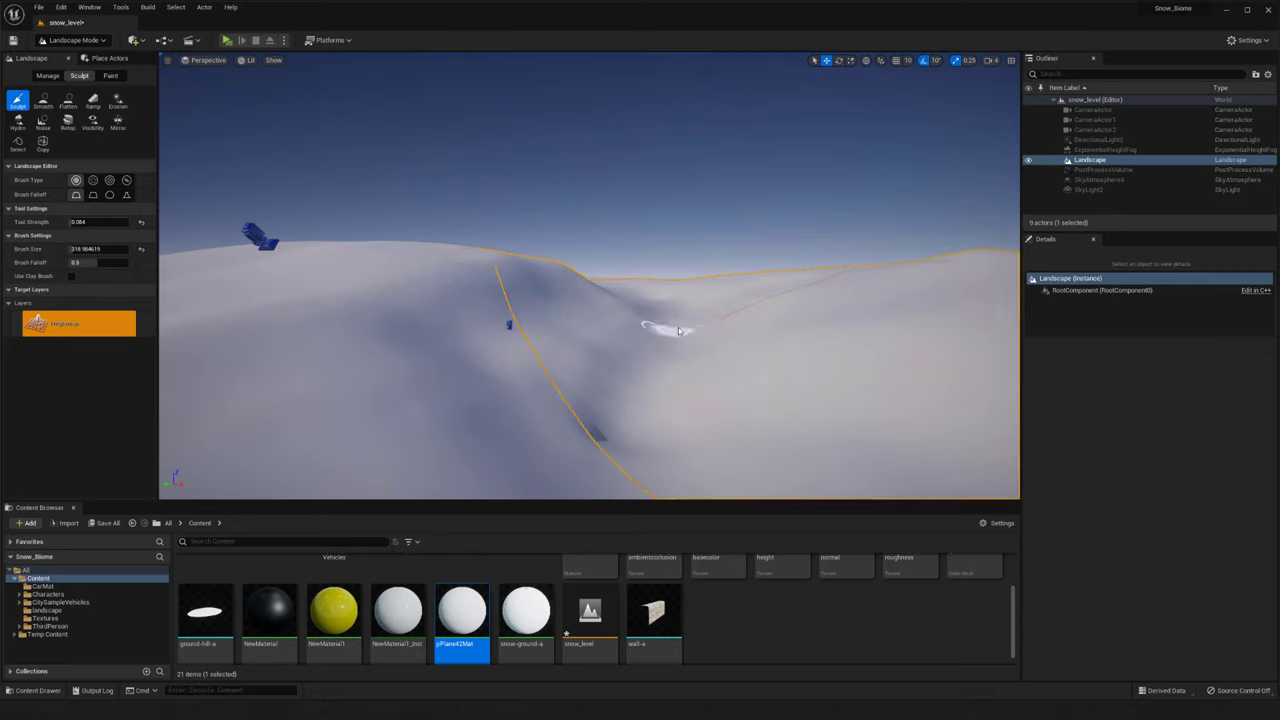
mouse_move(665, 362)
right_mouse_down()
mouse_move(654, 386)
mouse_move(631, 358)
right_mouse_up()
mouse_move(636, 349)
left_mouse_down()
mouse_move(637, 414)
mouse_move(638, 366)
left_mouse_up()
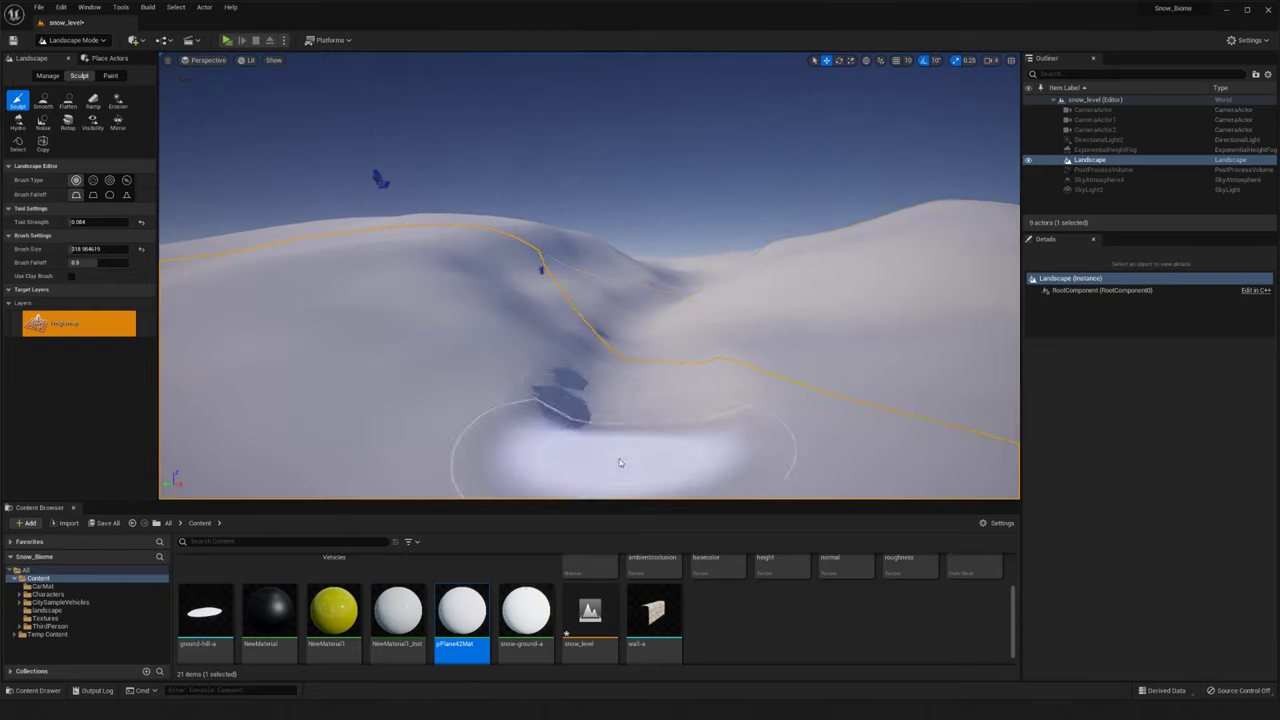
mouse_move(631, 441)
left_mouse_down()
mouse_move(640, 474)
mouse_move(631, 395)
left_mouse_up()
mouse_move(631, 395)
right_mouse_down()
mouse_move(633, 420)
mouse_move(631, 405)
mouse_move(591, 403)
right_mouse_up()
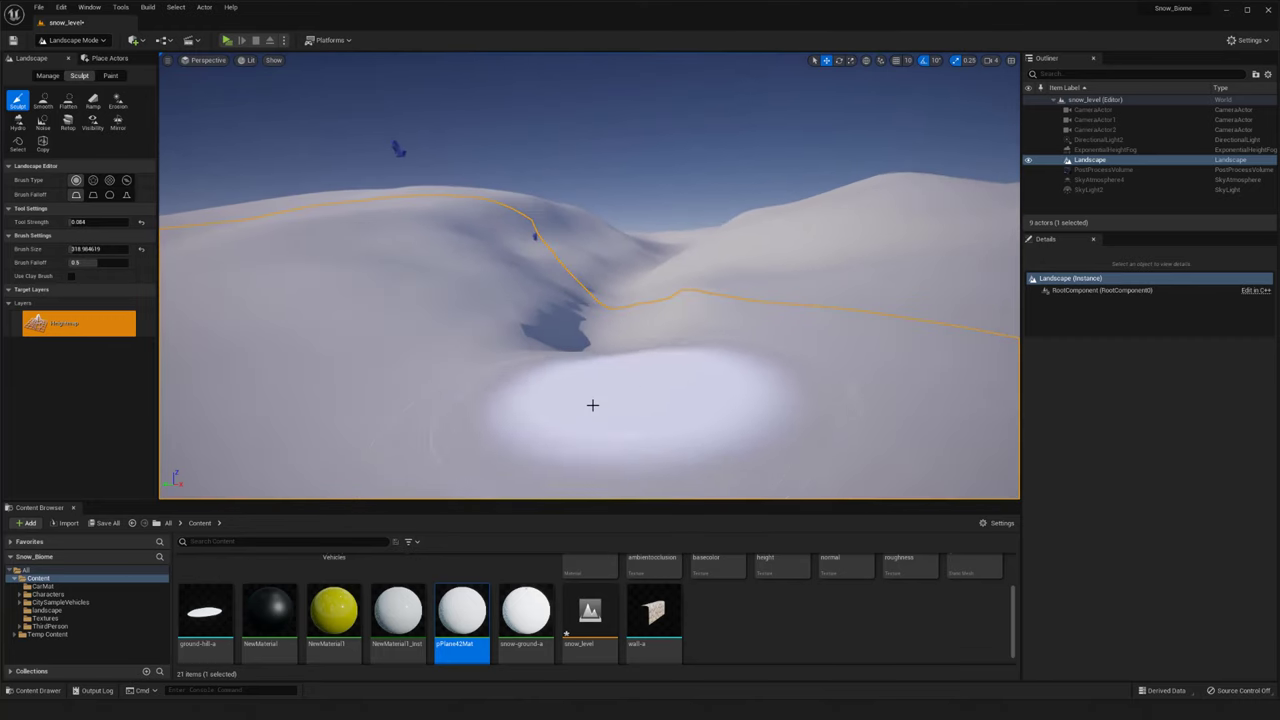
Soften the carved channel and the ground at the valley mouth with the Smooth tool
left_click(42, 100)
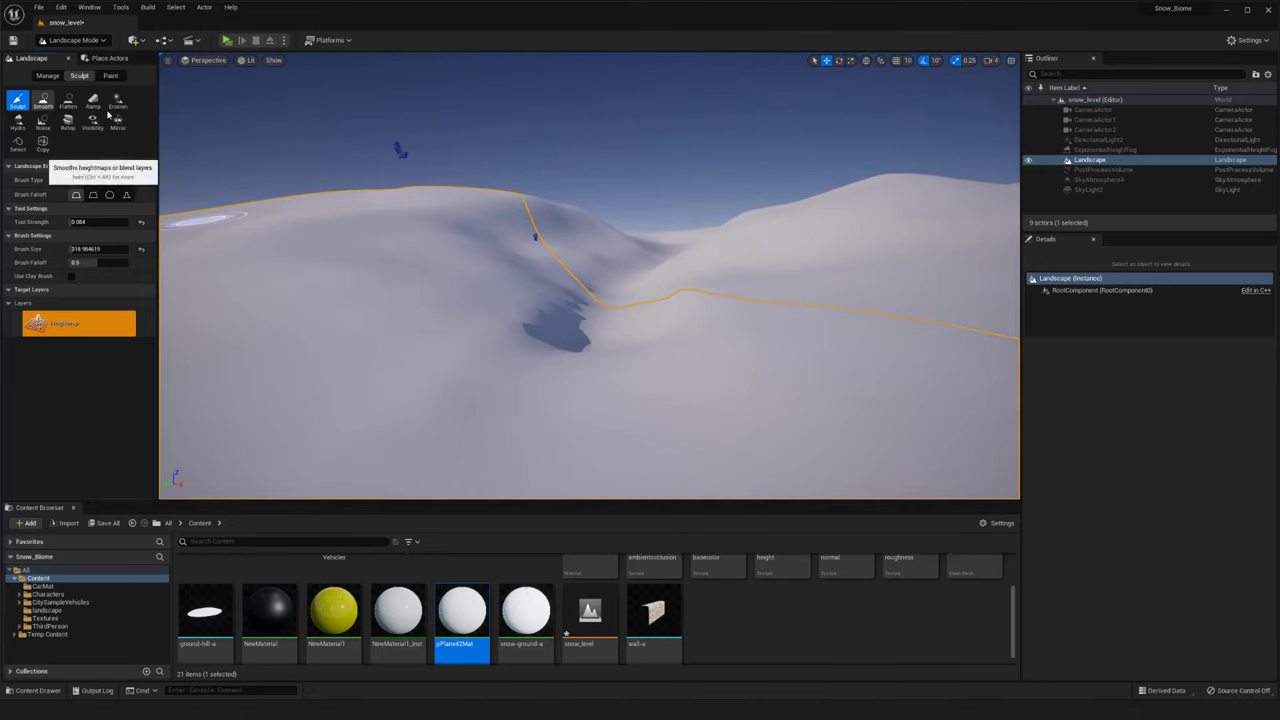
mouse_move(590, 298)
left_mouse_down()
mouse_move(600, 276)
mouse_move(566, 312)
mouse_move(511, 250)
mouse_move(458, 315)
mouse_move(663, 246)
left_mouse_up()
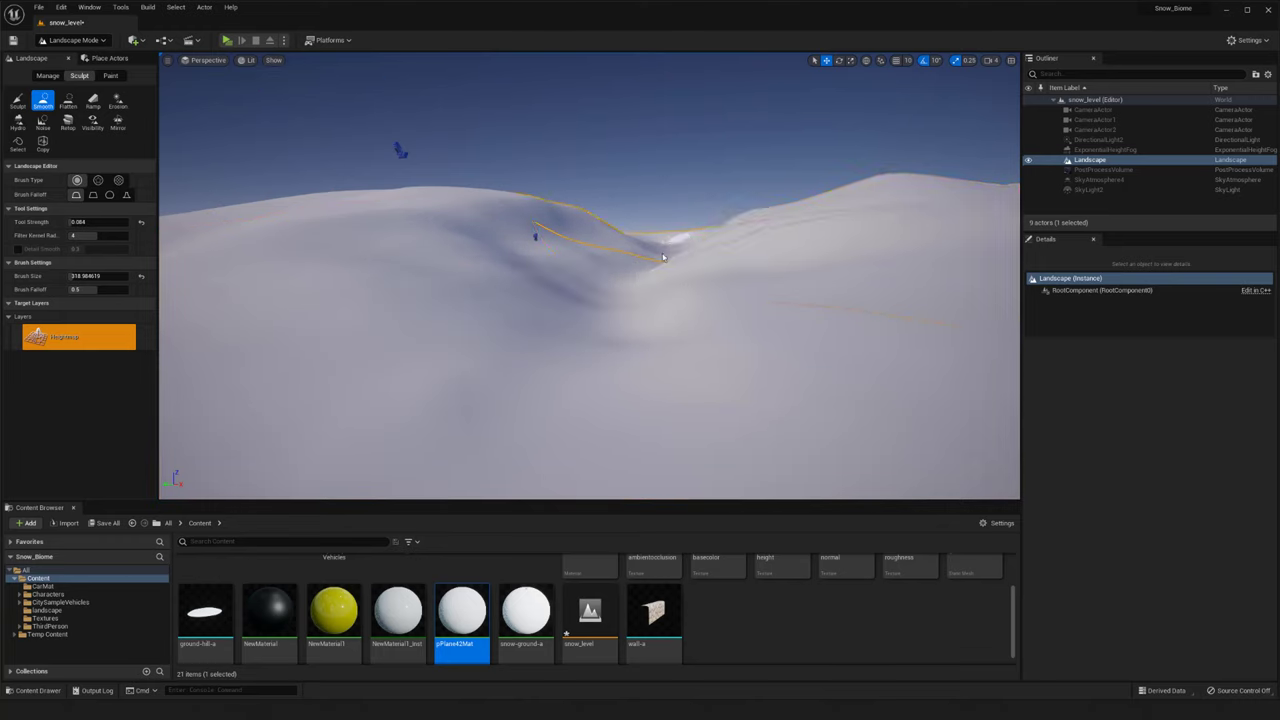
right_click_drag(651, 257, 666, 314)
mouse_move(589, 357)
right_mouse_down()
mouse_move(582, 376)
mouse_move(606, 380)
mouse_move(598, 400)
mouse_move(640, 343)
mouse_move(674, 340)
right_mouse_up()
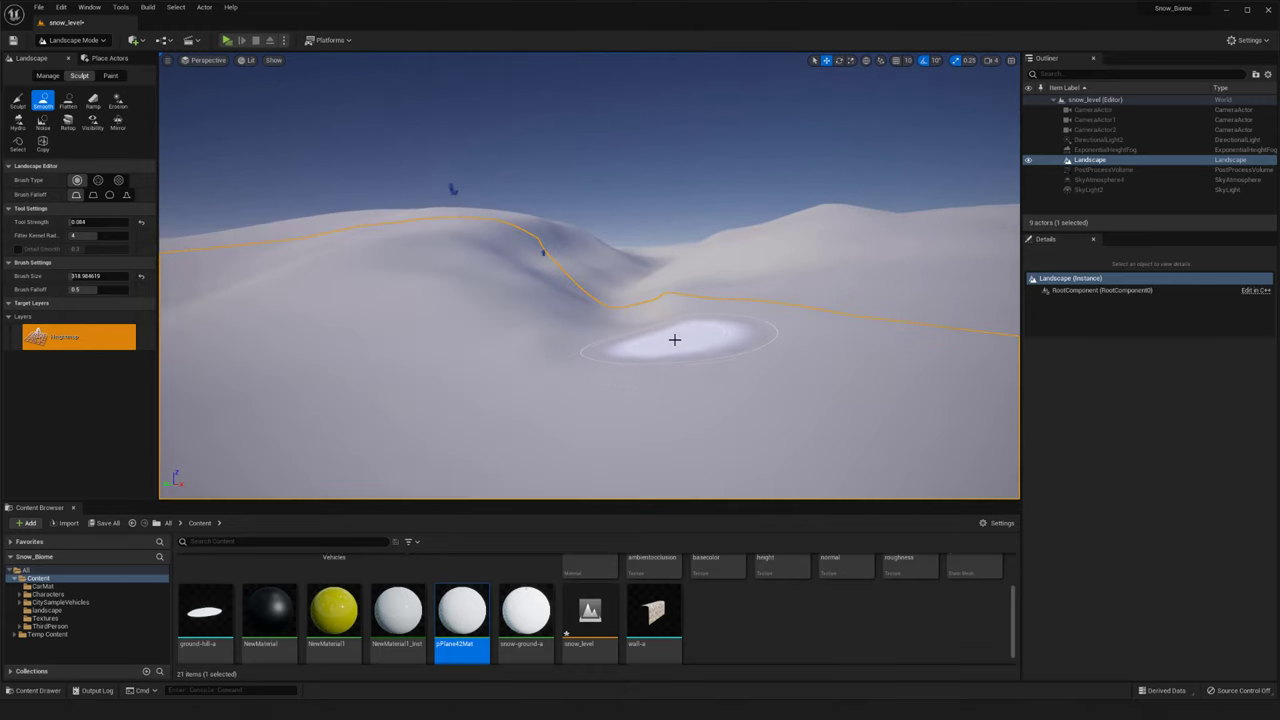
mouse_move(674, 340)
left_mouse_down()
mouse_move(546, 360)
mouse_move(671, 400)
mouse_move(189, 254)
left_mouse_up()
Level the ground in front of the valley and along the foot of the hill with the Flatten tool
left_click(67, 100)
right_click_drag(620, 345, 643, 337)
mouse_move(618, 326)
left_mouse_down()
mouse_move(583, 326)
mouse_move(654, 345)
mouse_move(510, 325)
left_mouse_up()
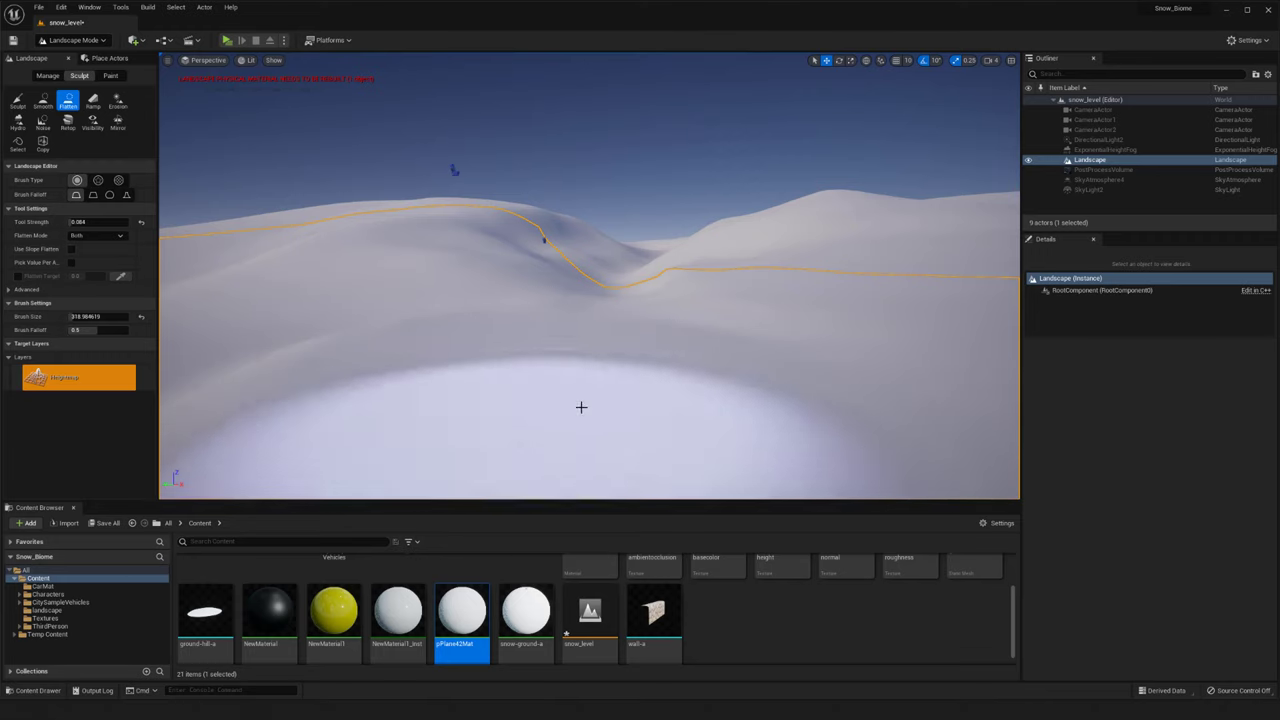
mouse_move(565, 410)
right_mouse_down()
mouse_move(610, 420)
mouse_move(550, 385)
mouse_move(521, 319)
right_mouse_up()
mouse_move(451, 328)
left_mouse_down()
mouse_move(569, 383)
mouse_move(447, 338)
mouse_move(537, 325)
mouse_move(469, 343)
mouse_move(337, 320)
mouse_move(462, 331)
left_mouse_up()
right_click_drag(462, 331, 392, 338)
left_click_drag(563, 371, 553, 333)
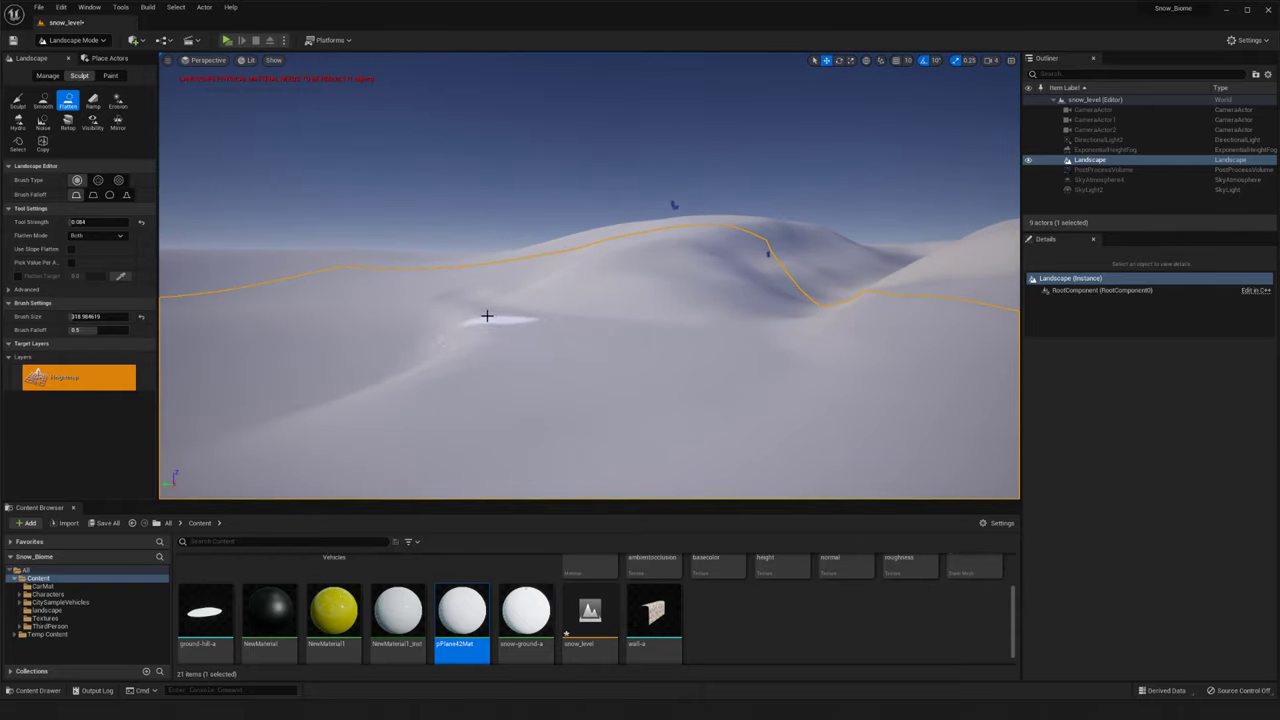
Undo the last Flatten stroke and flatten the small ridge at the foot of the hill
mouse_move(500, 328)
left_mouse_down()
mouse_move(425, 350)
mouse_move(302, 267)
left_mouse_up()
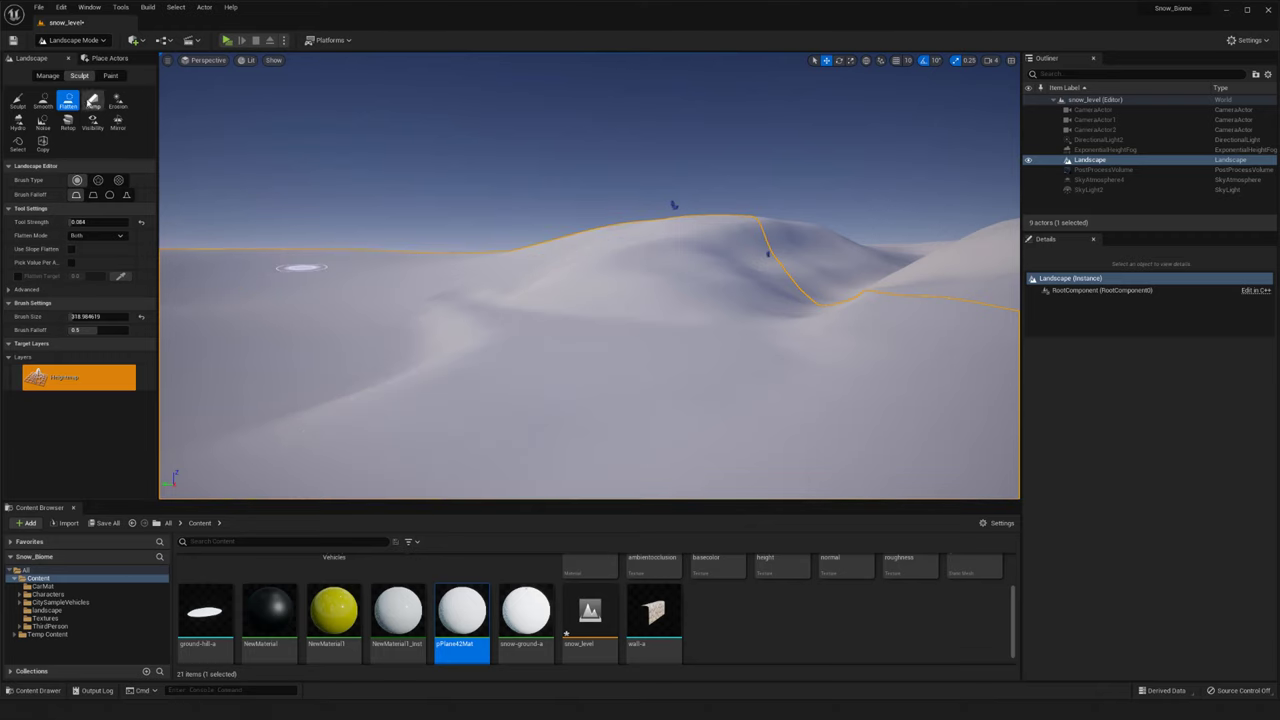
key("ctrl+z")
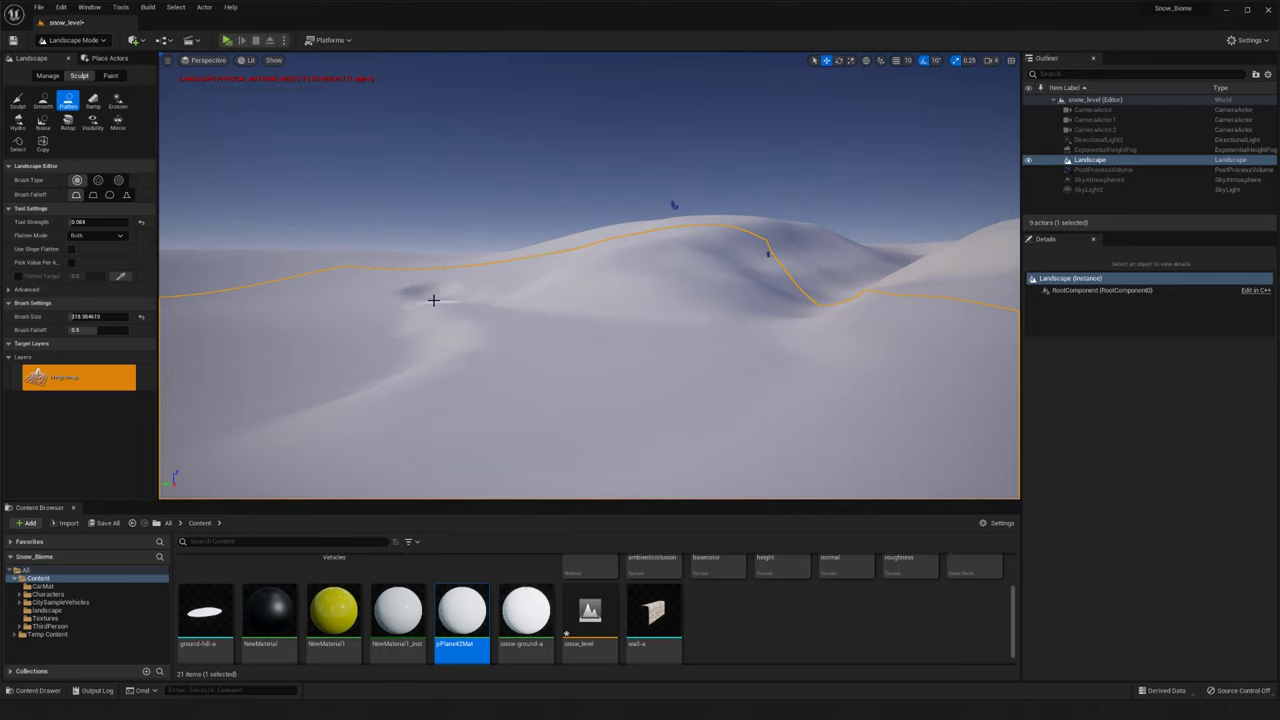
right_click_drag(327, 329, 268, 380)
right_click_drag(276, 445, 290, 380)
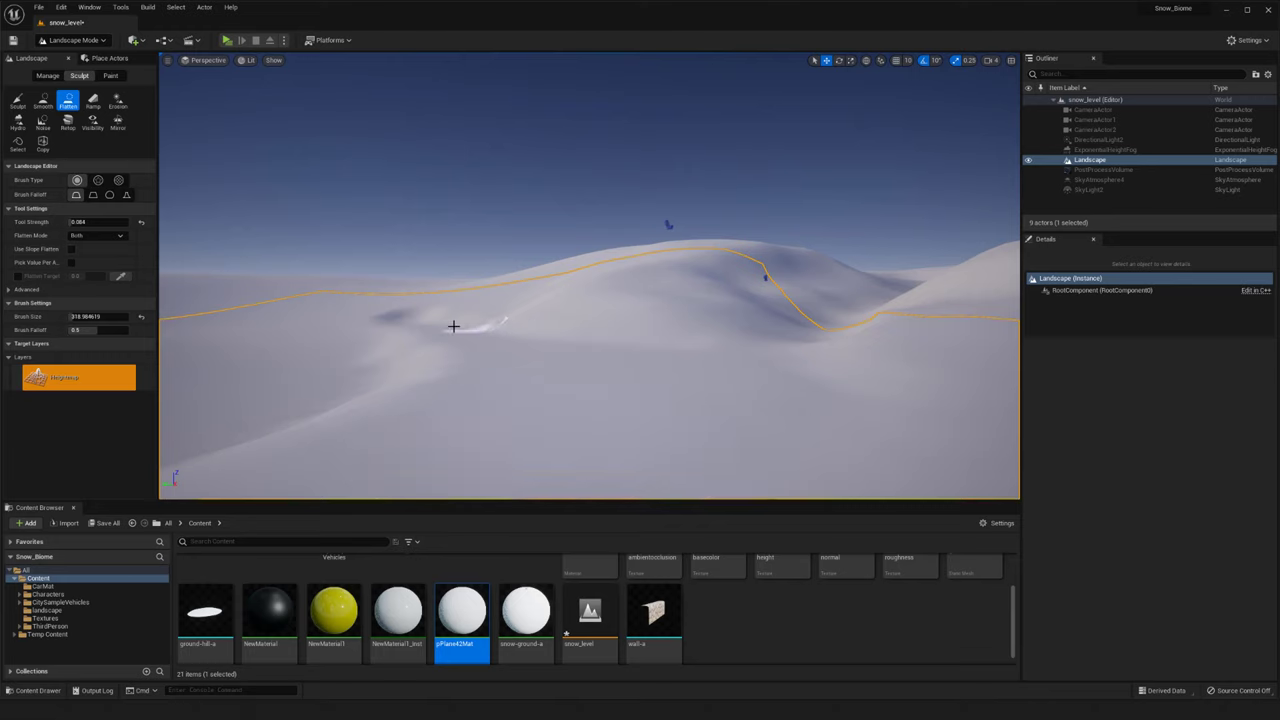
mouse_move(567, 369)
right_mouse_down()
mouse_move(622, 378)
mouse_move(586, 363)
right_mouse_up()
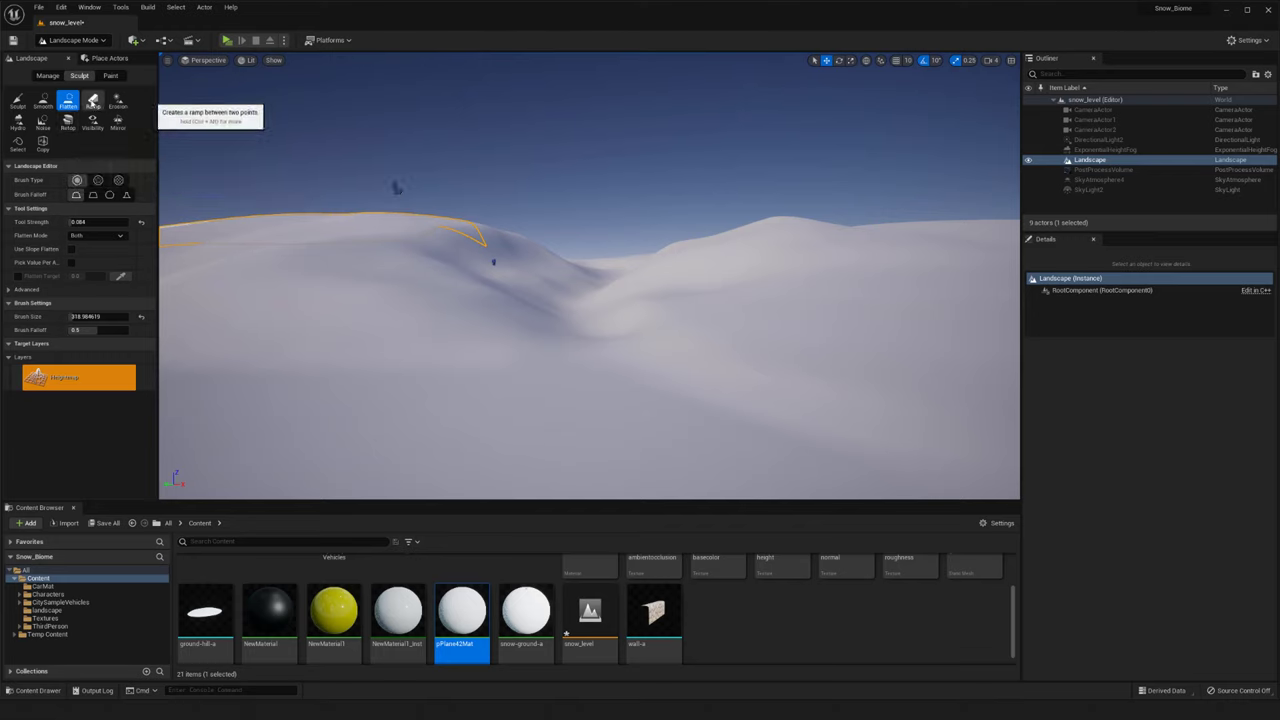
Apply the Erosion tool to the slope leading into the valley
left_click(92, 101)
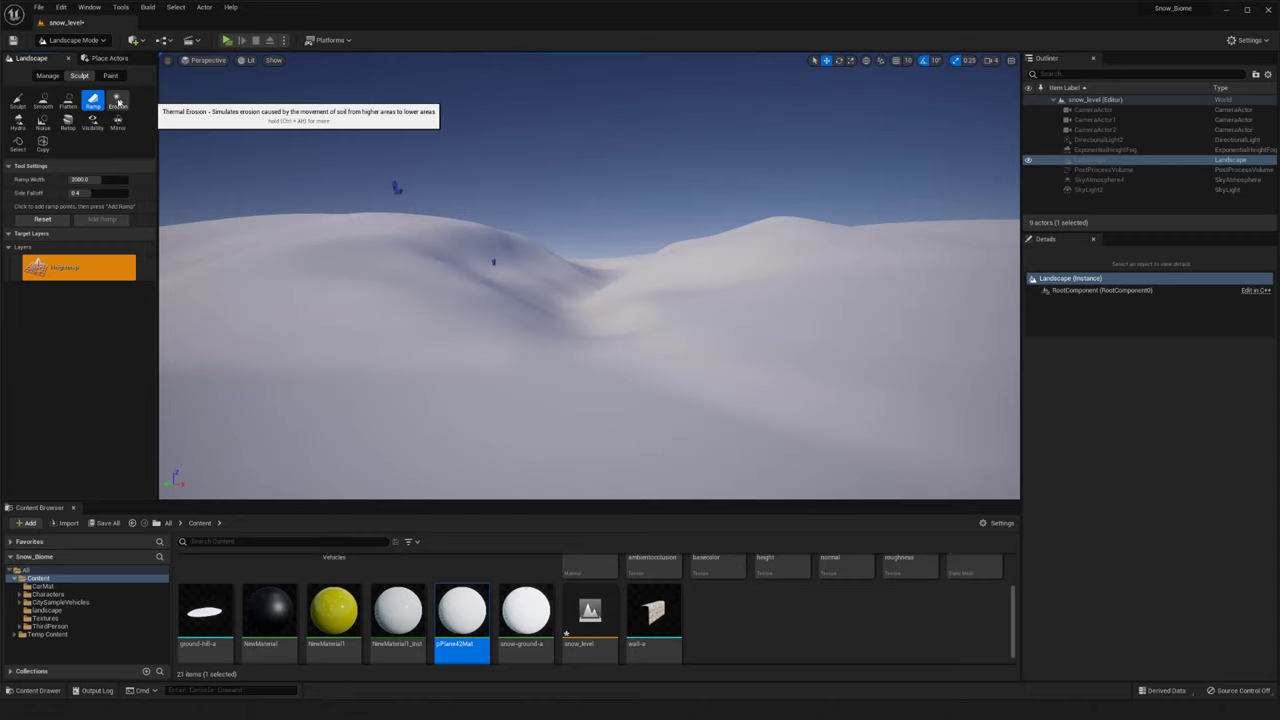
left_click(118, 101)
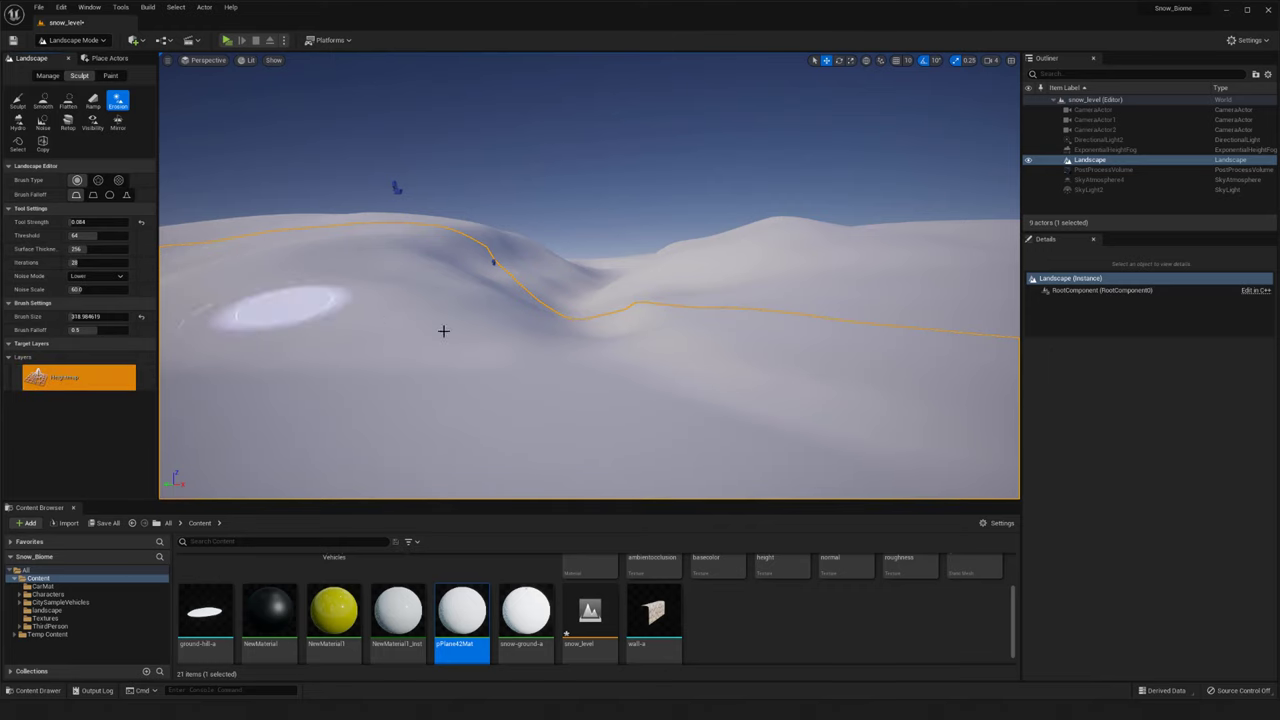
mouse_move(443, 329)
left_mouse_down()
mouse_move(517, 337)
mouse_move(463, 303)
mouse_move(541, 279)
left_mouse_up()
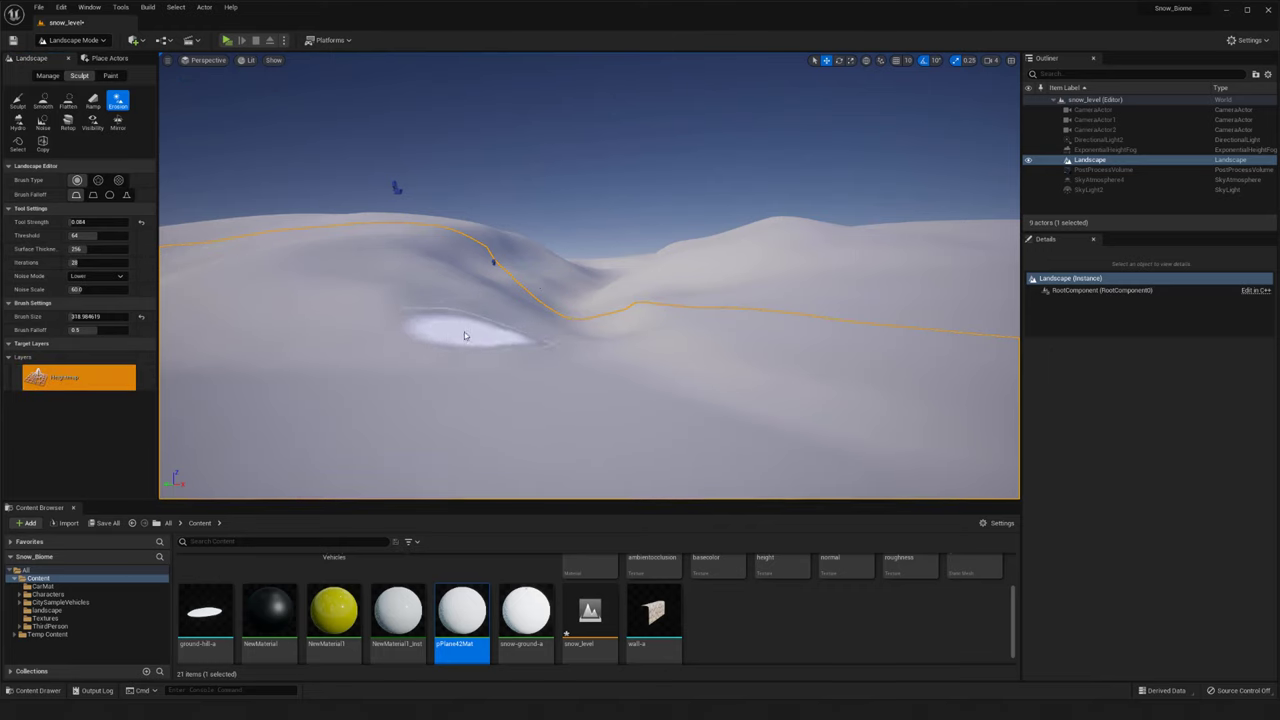
right_click_drag(460, 322, 463, 308)
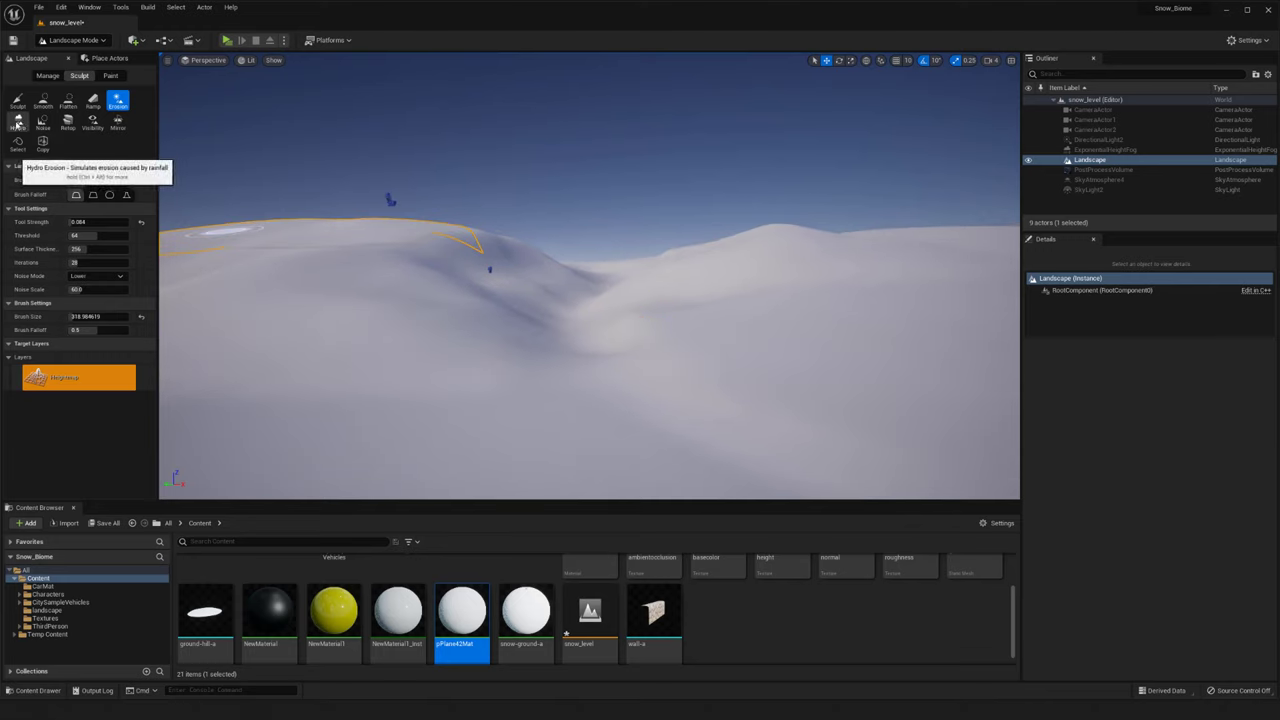
Review the Hydro Erosion, Noise and Retopologize tool settings, and return to the Sculpt tool
left_click(17, 121)
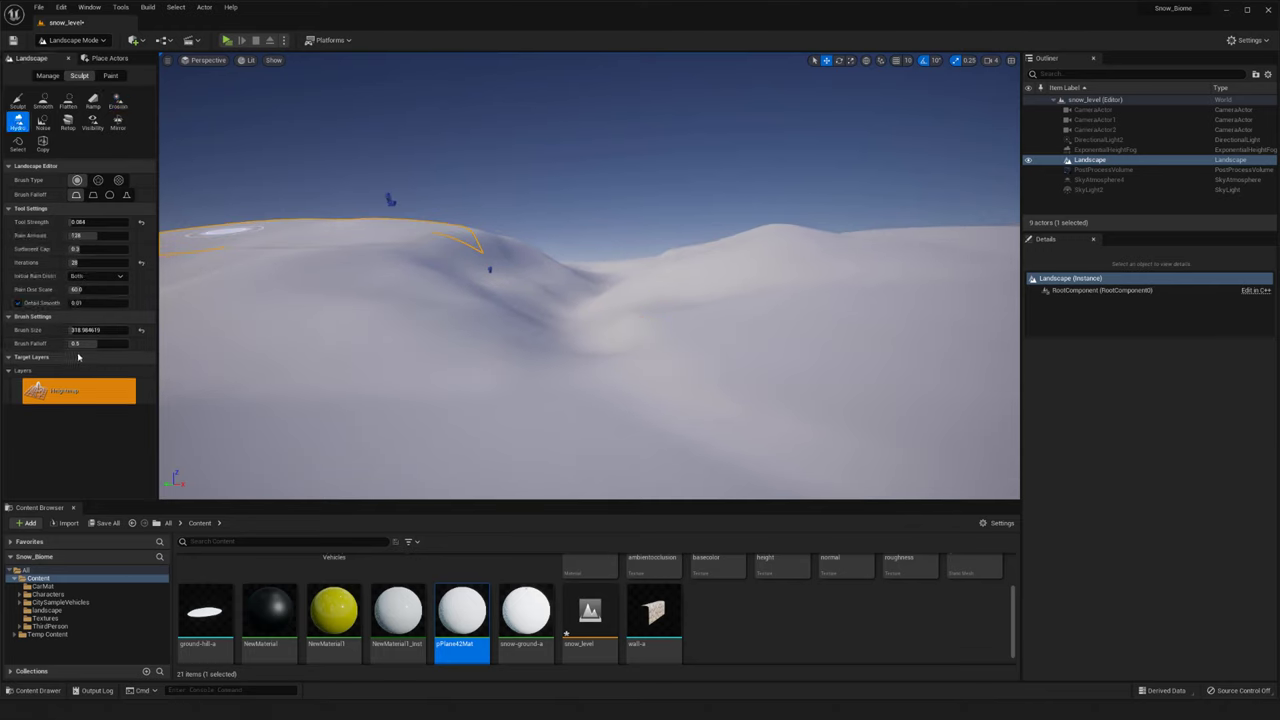
left_click(41, 122)
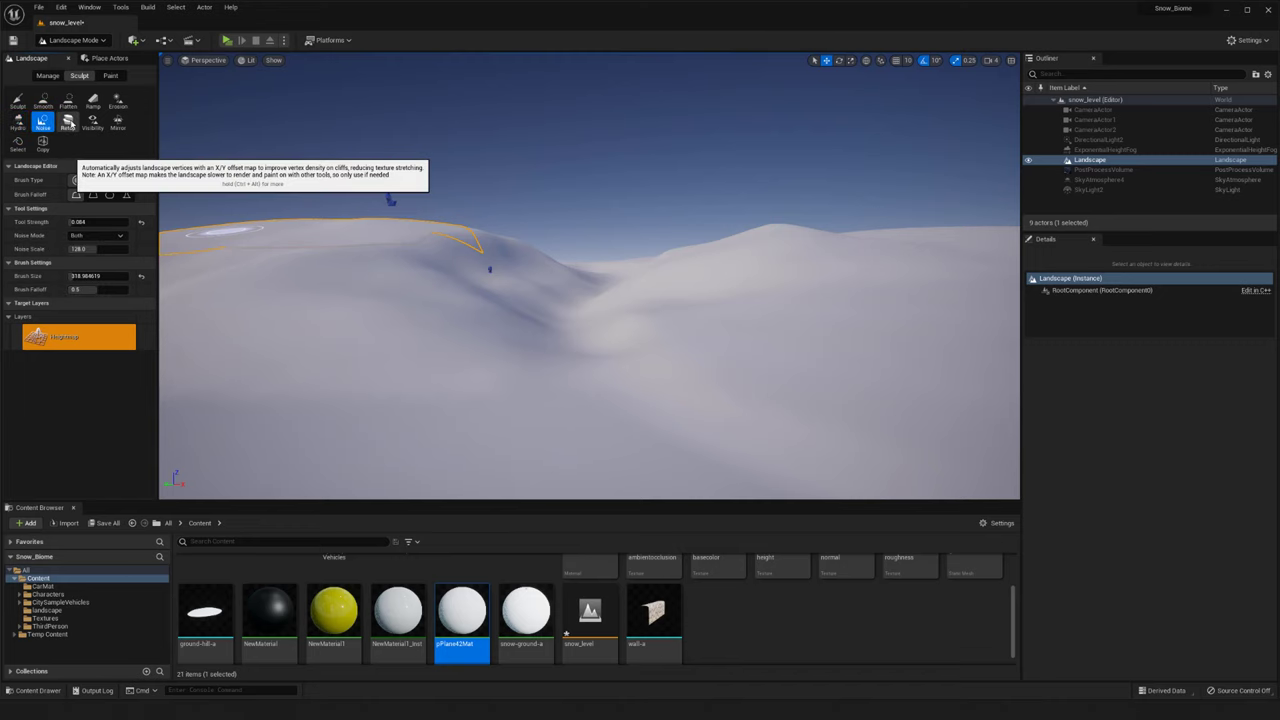
left_click(67, 122)
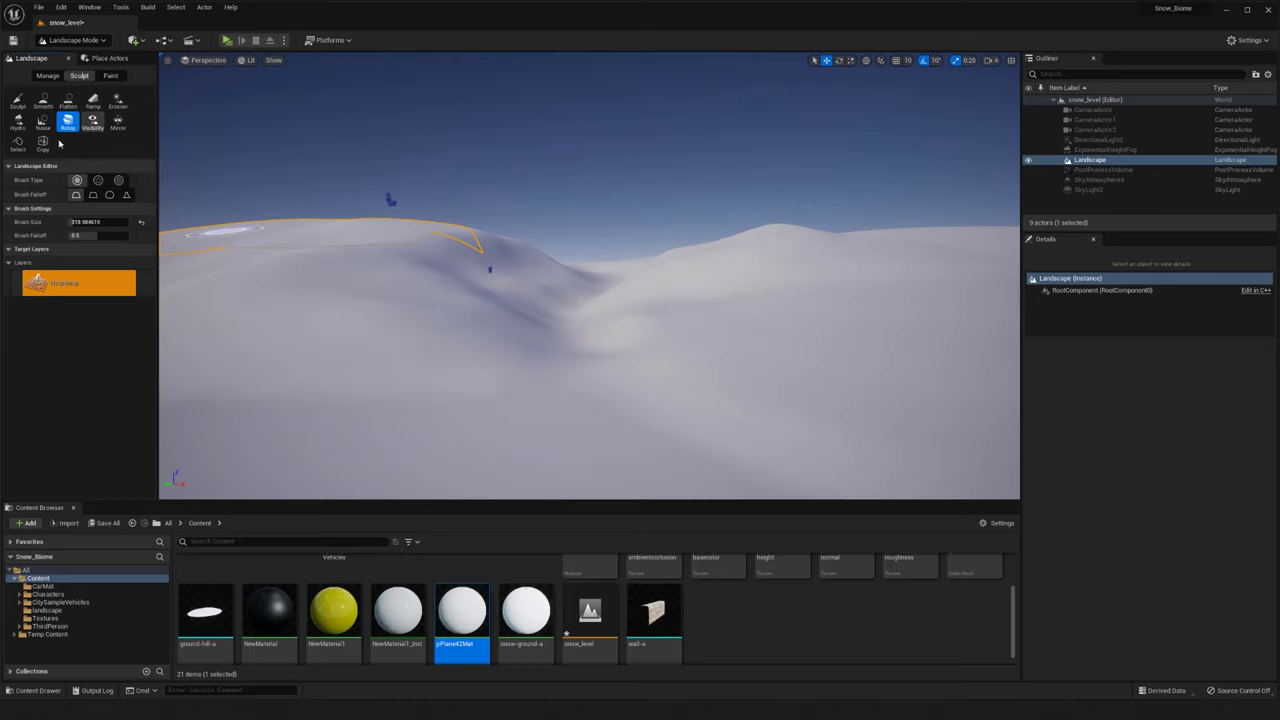
mouse_move(400, 400)
right_mouse_down()
mouse_move(366, 440)
mouse_move(411, 440)
mouse_move(300, 437)
right_mouse_up()
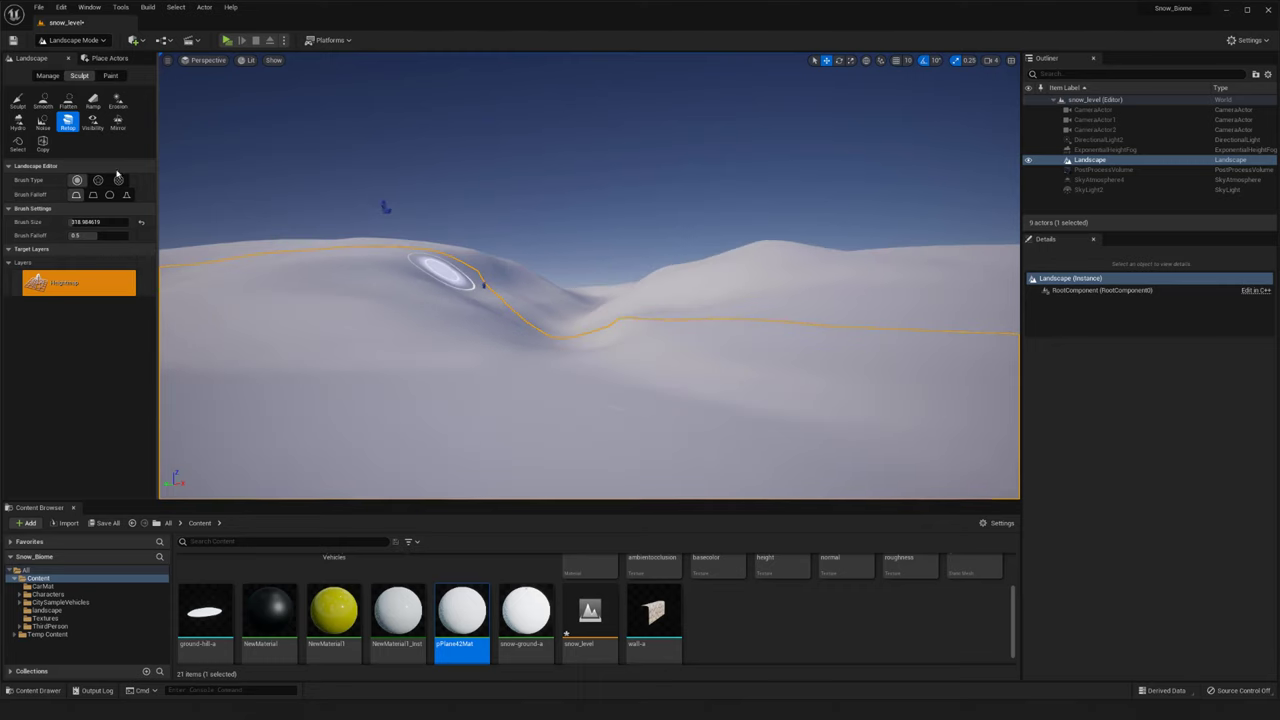
left_click(17, 101)
mouse_move(543, 354)
right_mouse_down()
mouse_move(534, 363)
mouse_move(547, 366)
right_mouse_up()
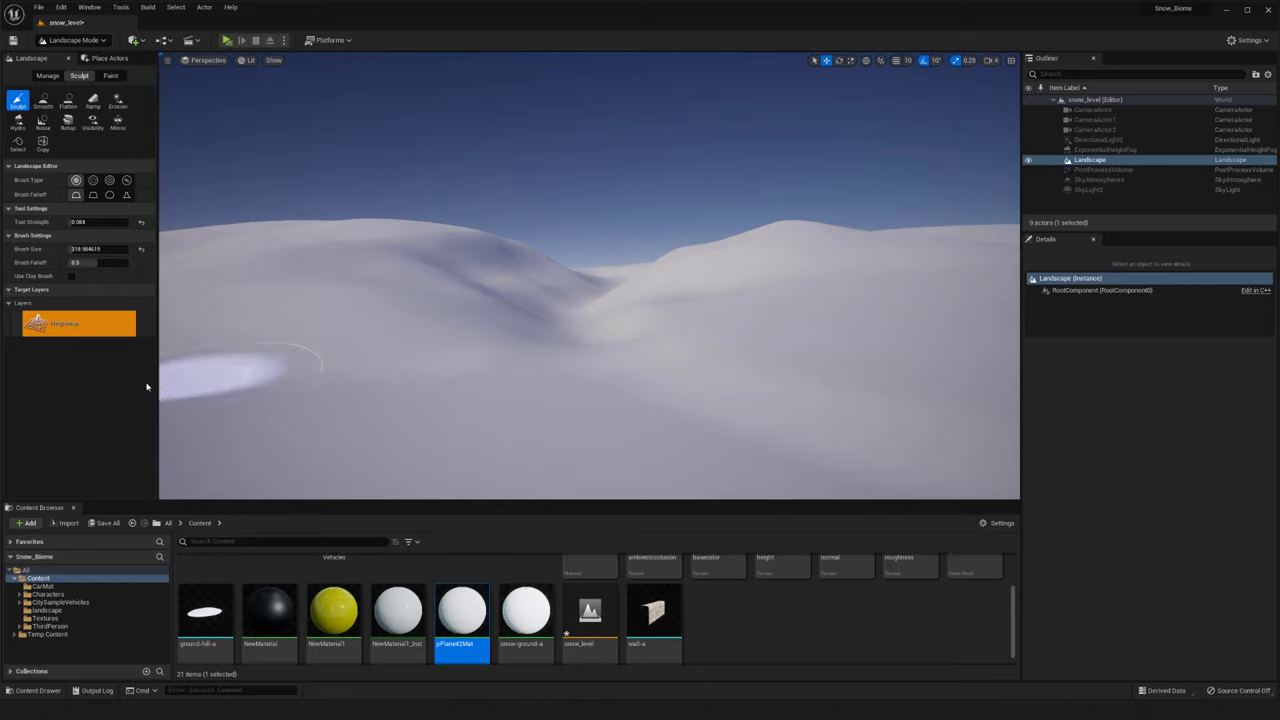
right_click_drag(500, 384, 510, 387)
key("g")
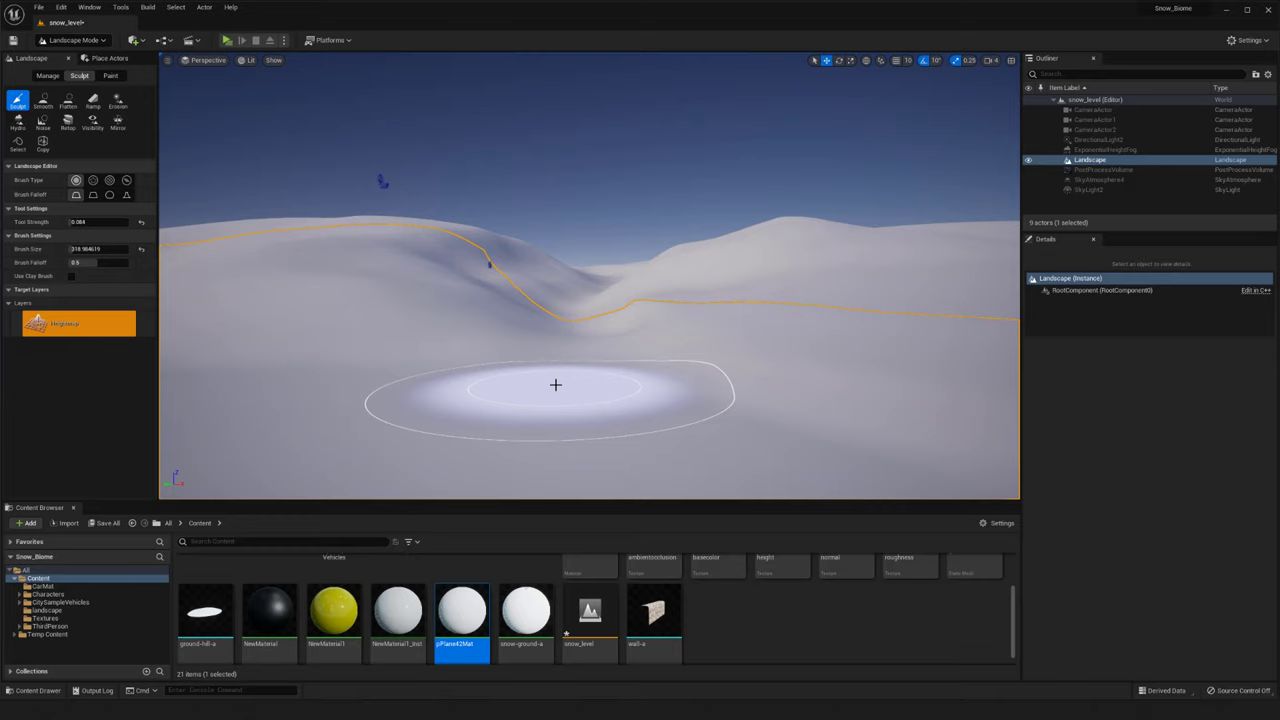
right_click_drag(586, 363, 586, 354)
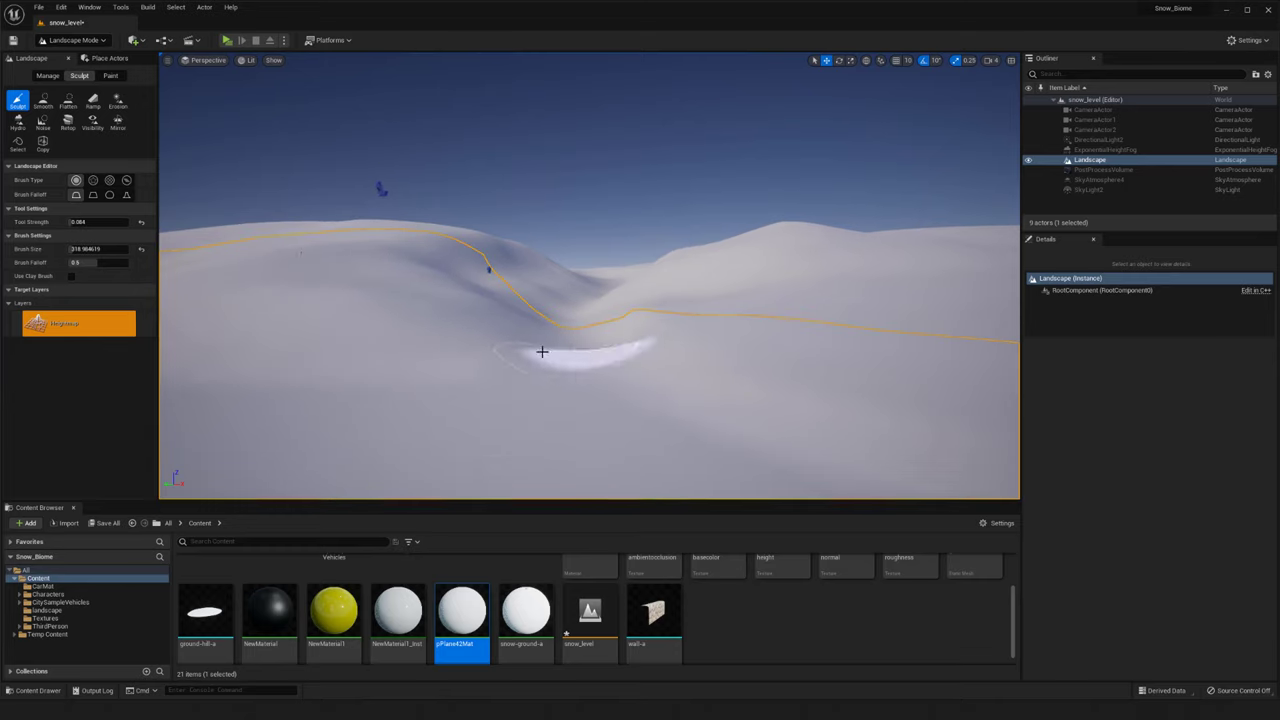
left_click(66, 40)
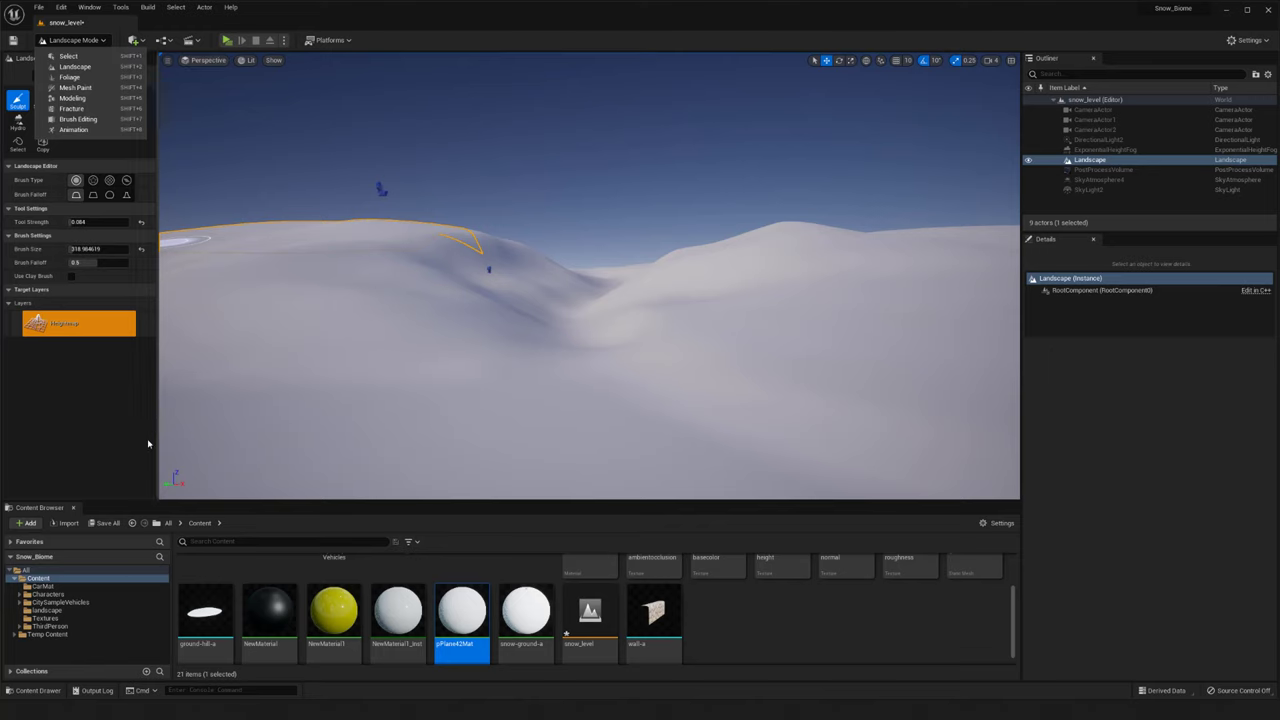
left_click(300, 428)
Select the landscape components along the two edges that meet at the far corner
key("e")
right_click_drag(606, 400, 606, 445)
right_click_drag(634, 180, 604, 180)
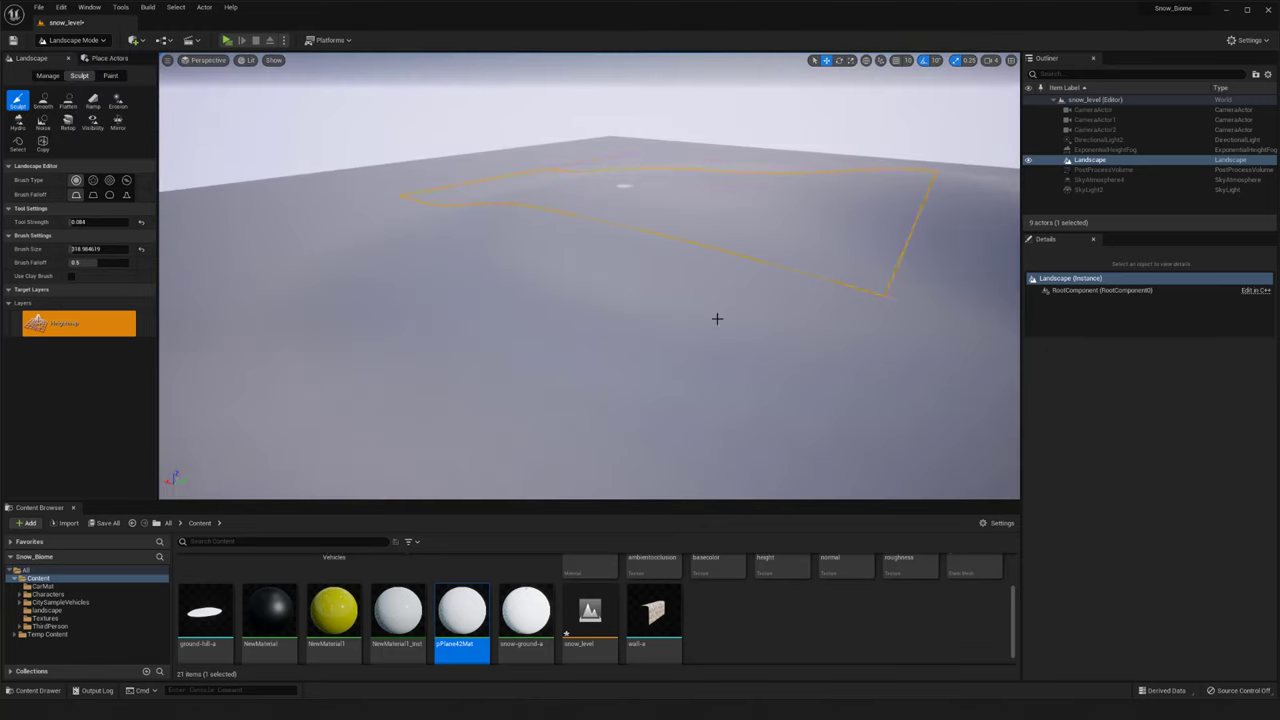
right_click_drag(754, 392, 754, 389)
key("e")
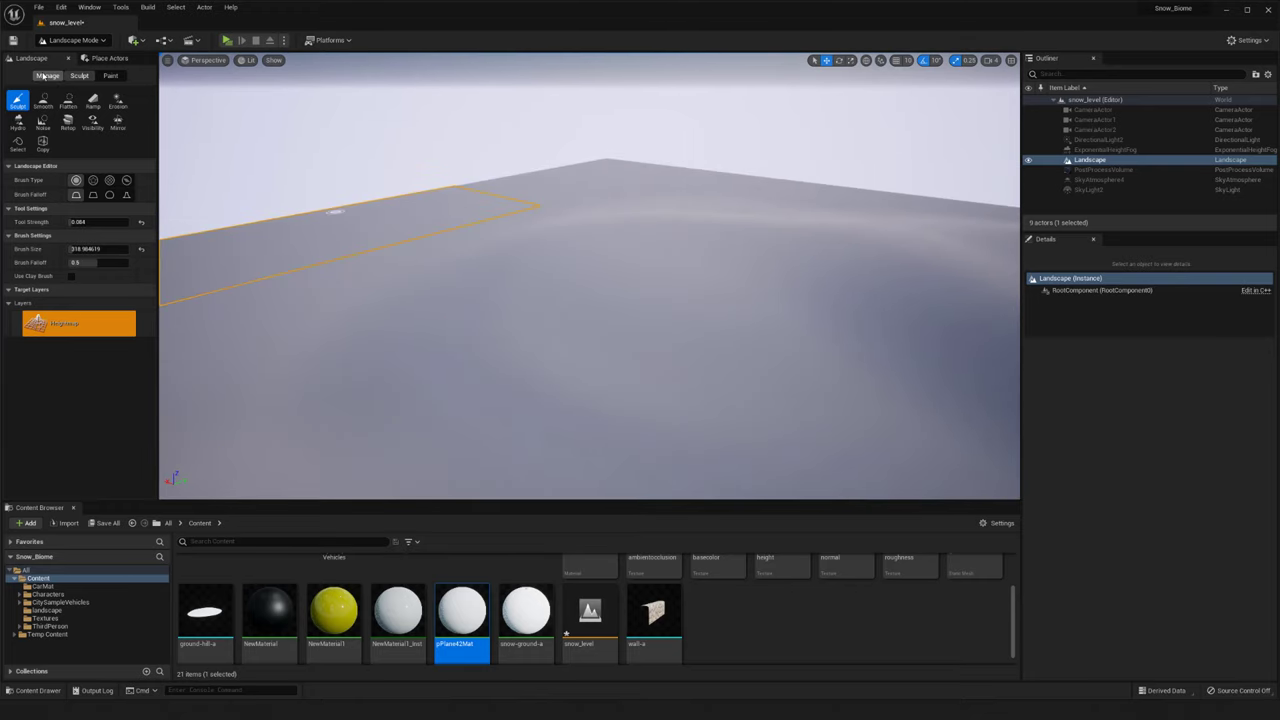
left_click(45, 76)
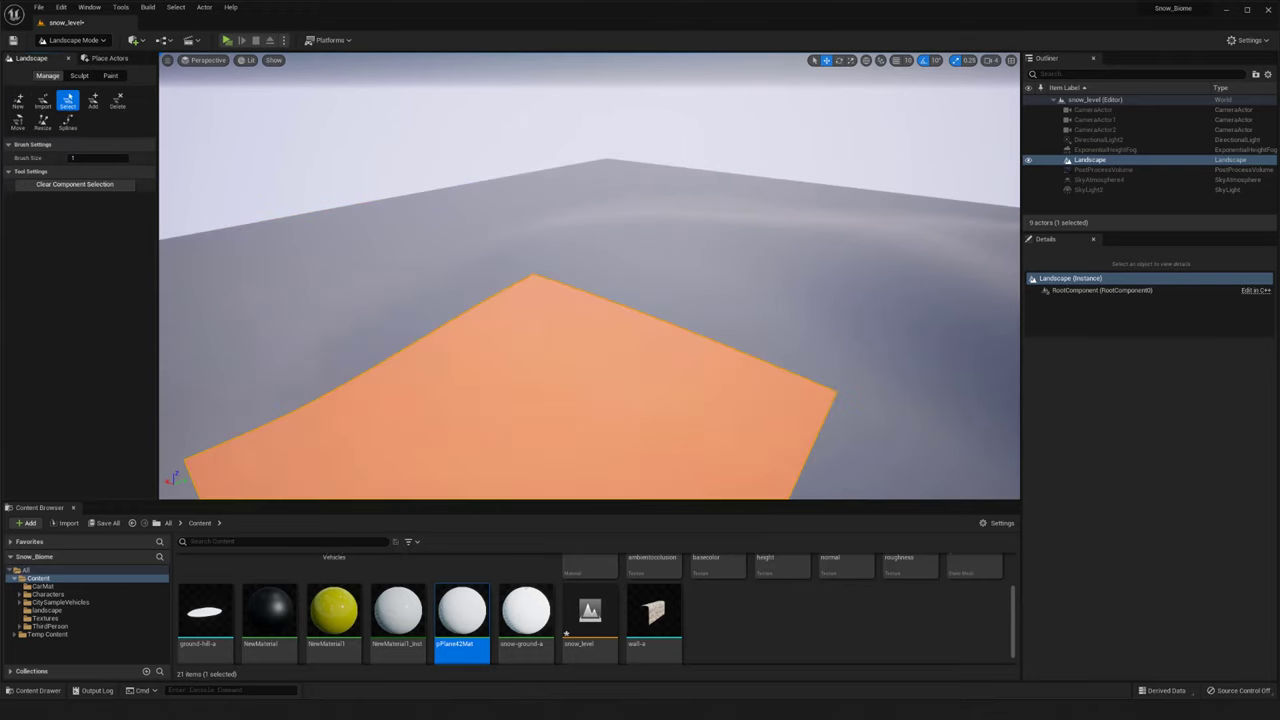
right_click_drag(600, 346, 600, 345)
key("e")
mouse_move(593, 192)
left_mouse_down()
mouse_move(443, 237)
mouse_move(775, 204)
mouse_move(813, 229)
left_mouse_up()
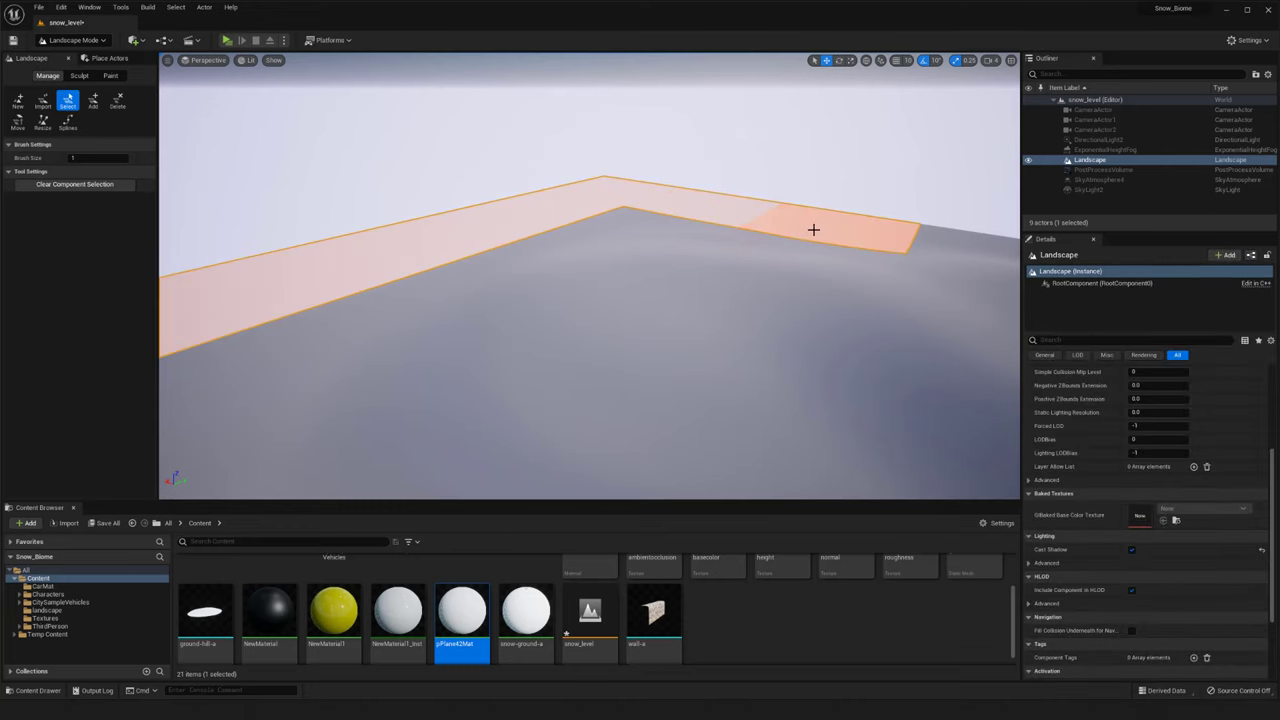
Try to delete the selected edge components and undo the deletion
key("Delete")
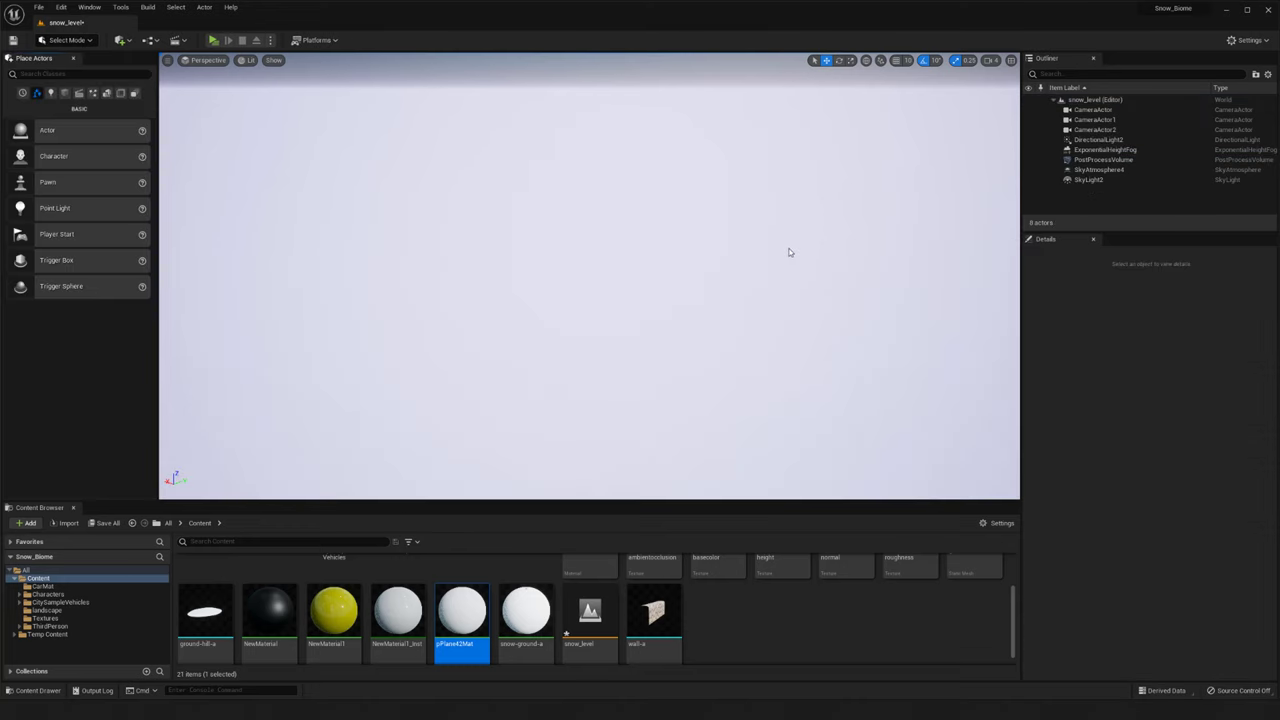
key("ctrl+z")
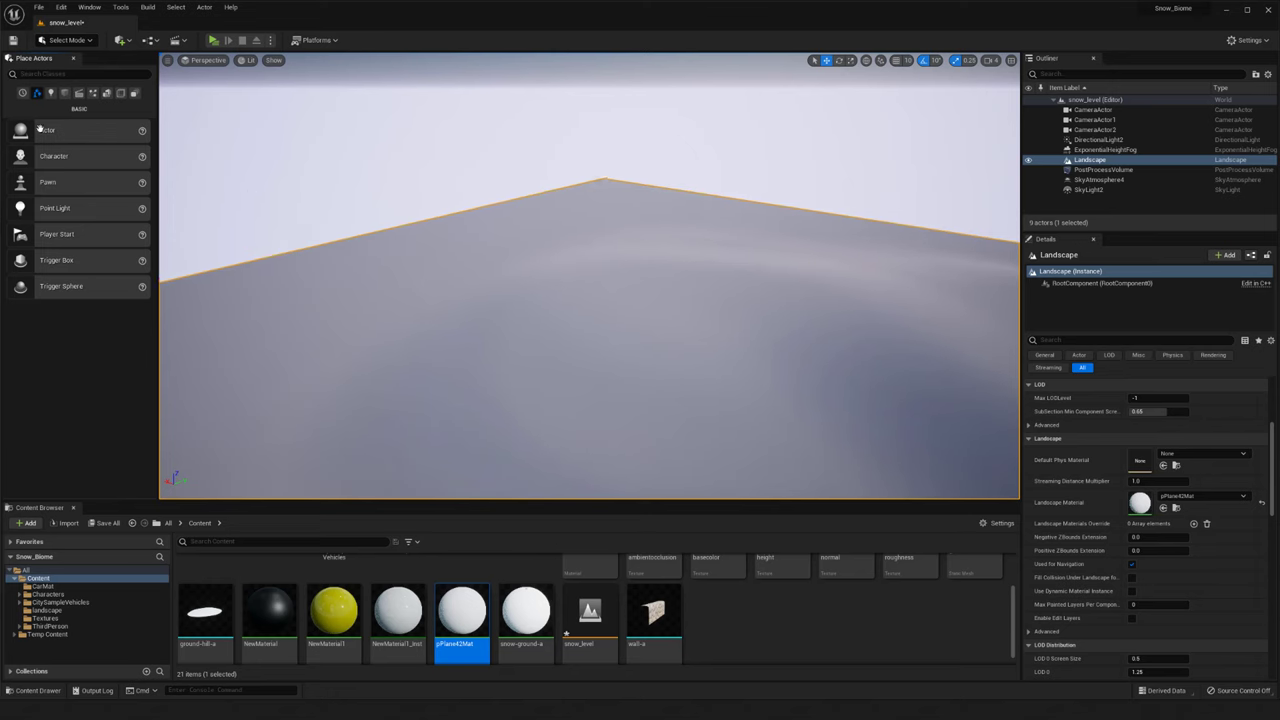
left_click(60, 44)
left_click(62, 66)
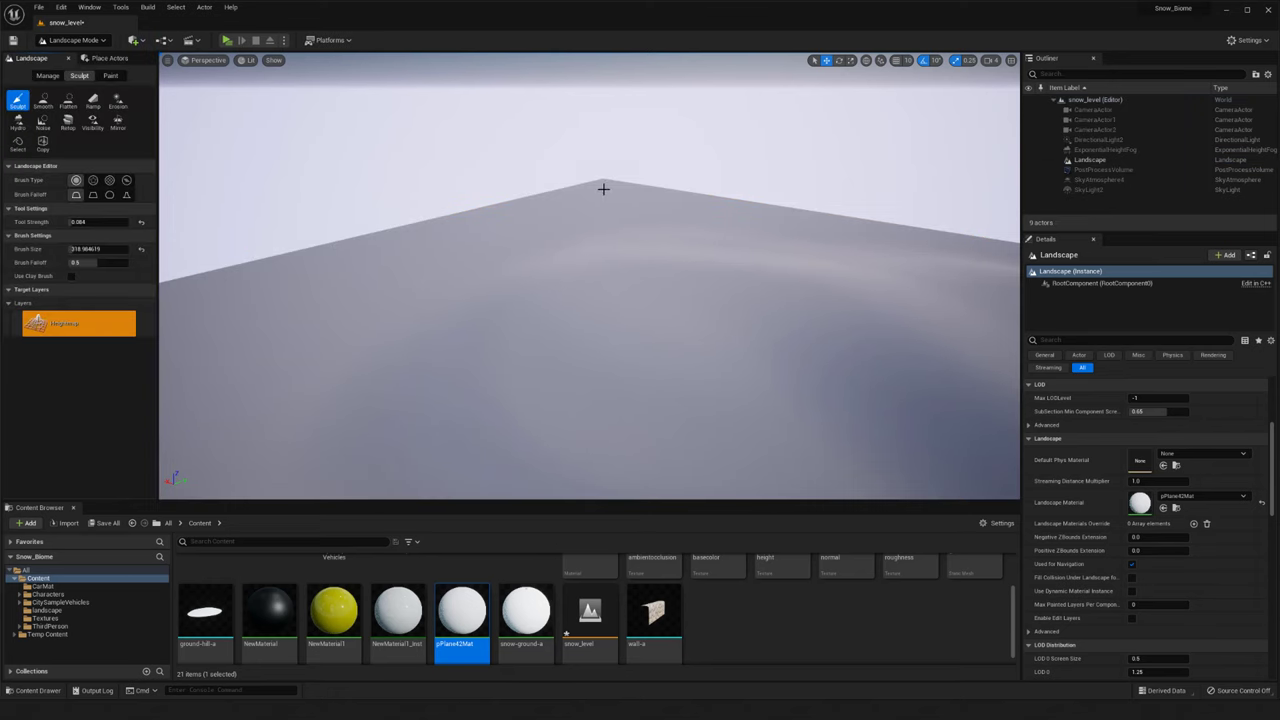
left_click(48, 77)
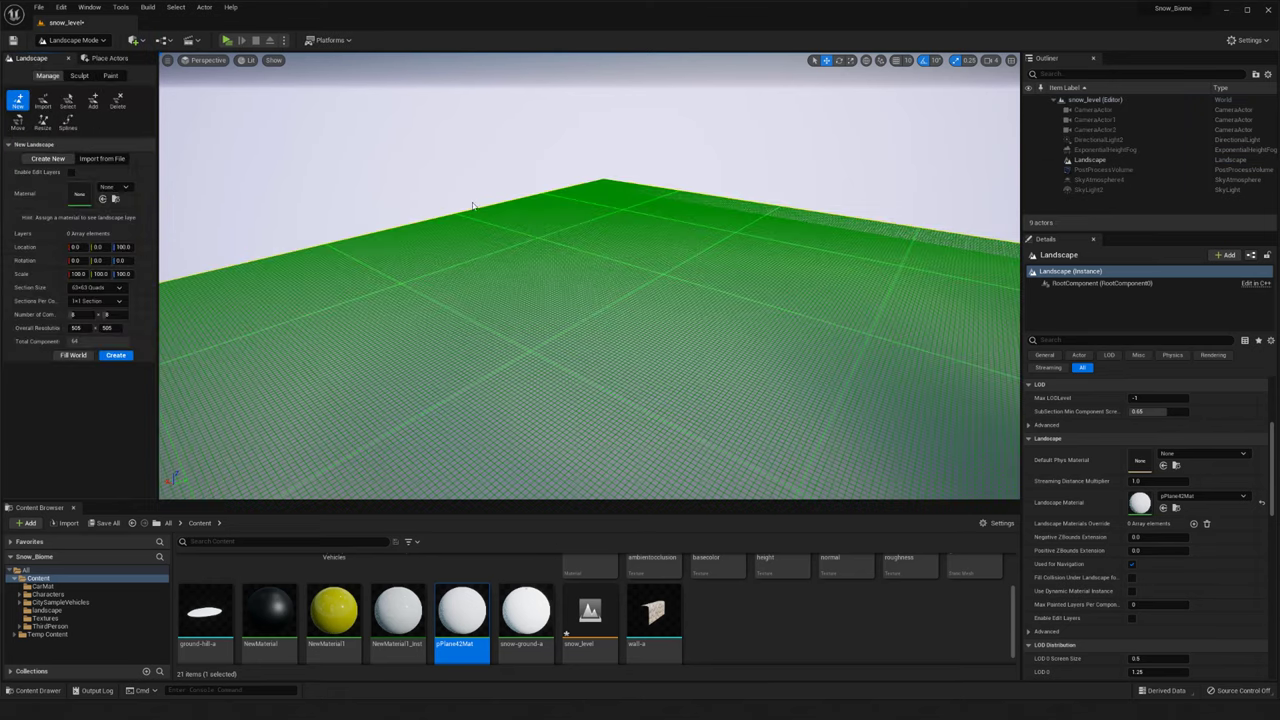
left_click(286, 194)
right_click_drag(560, 270, 450, 335)
right_click_drag(262, 128, 186, 102)
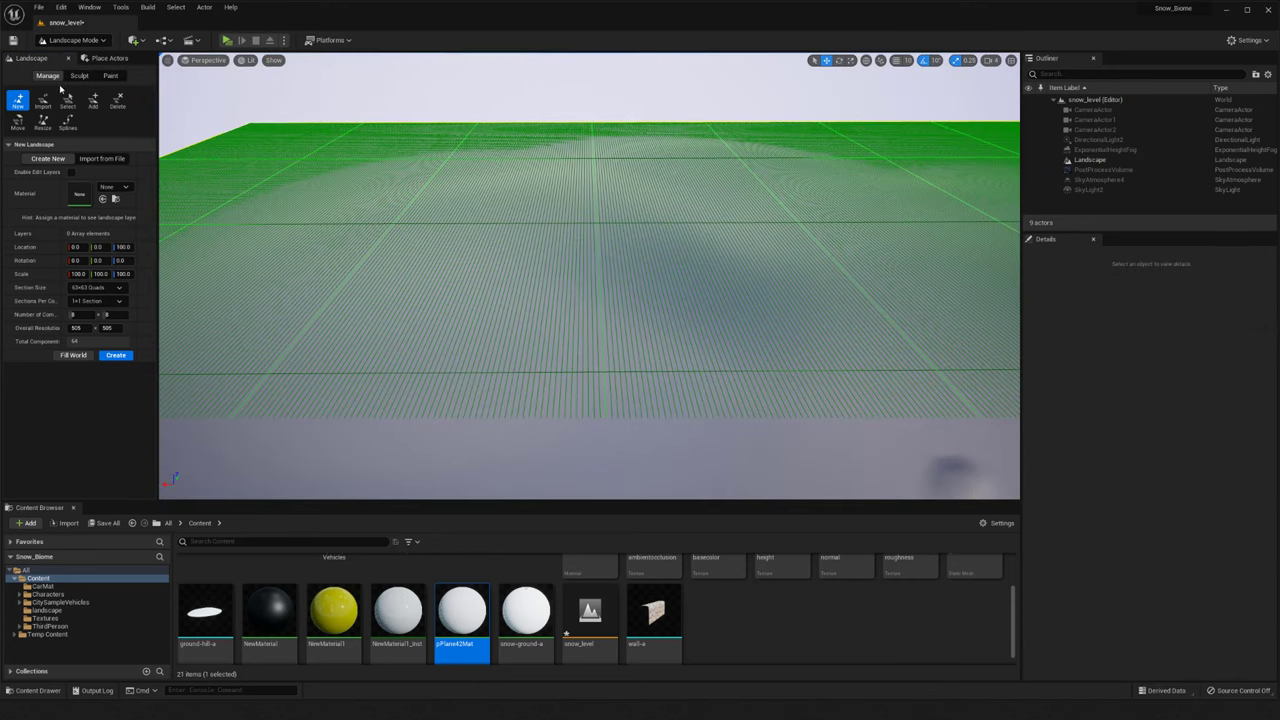
left_click(72, 41)
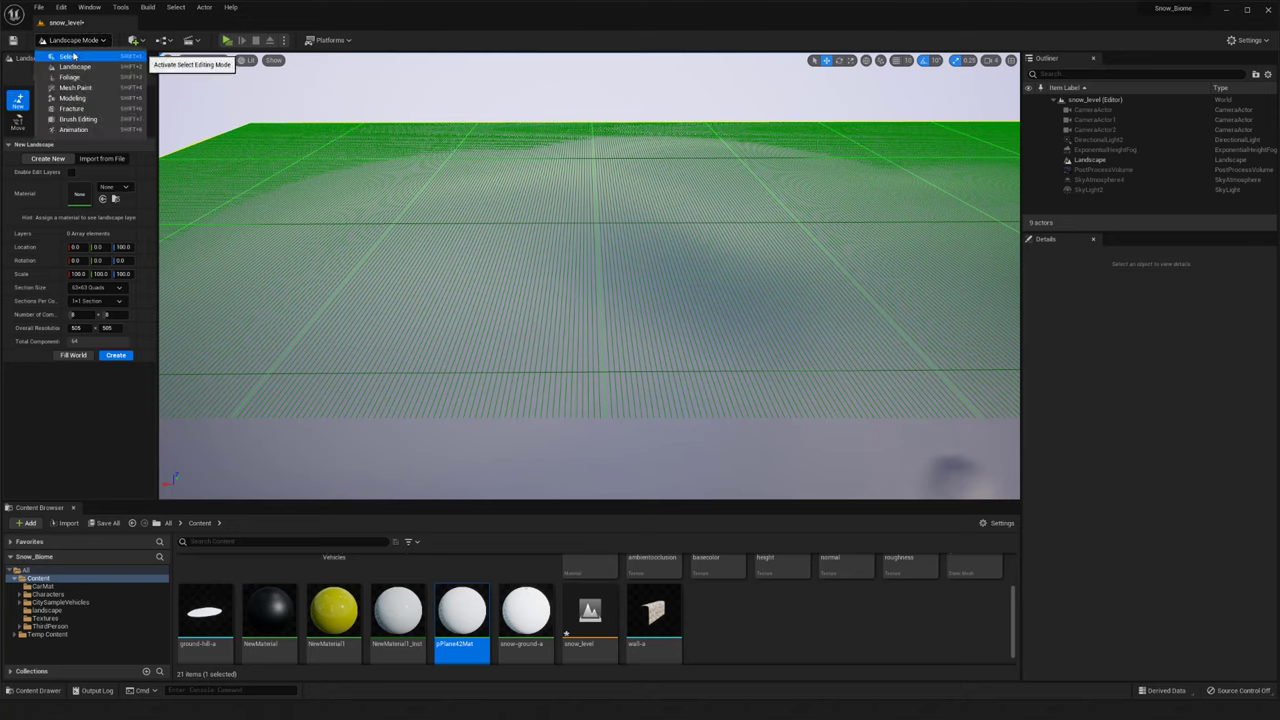
left_click(130, 57)
Return to Landscape mode and remove the selected edge components with the component Delete tool
left_click(66, 40)
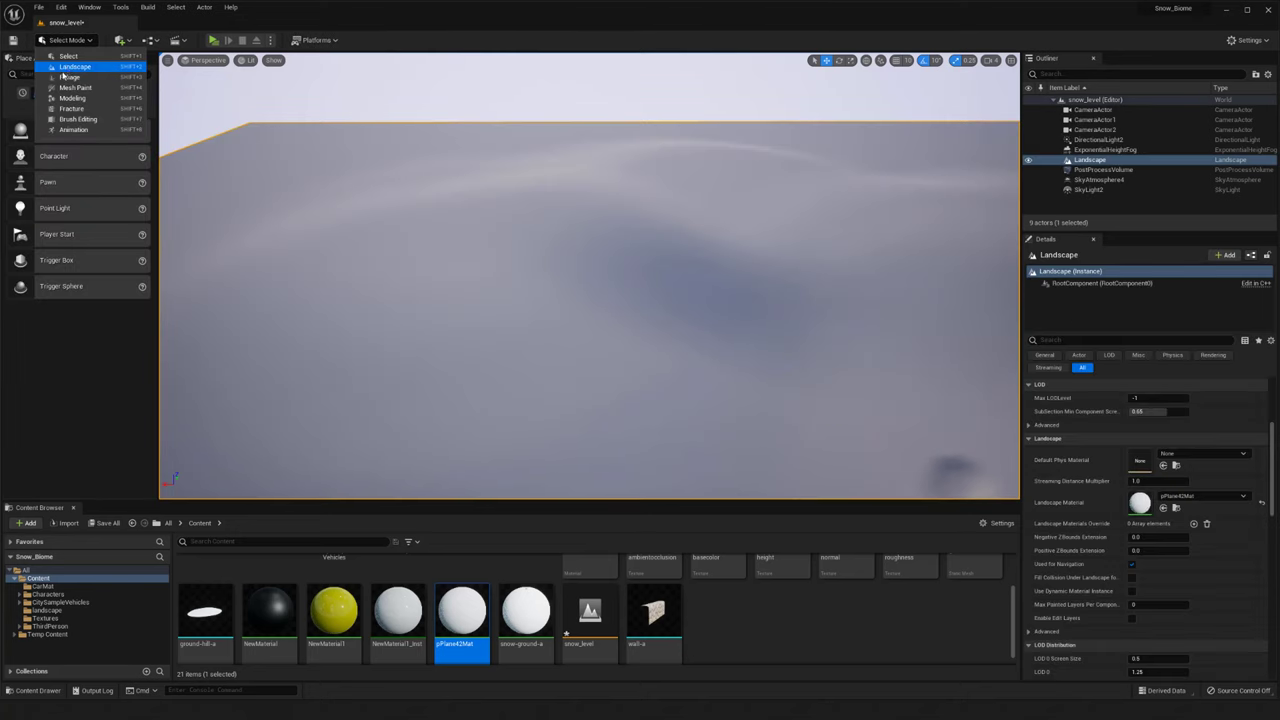
left_click(67, 75)
right_click_drag(315, 191, 250, 192)
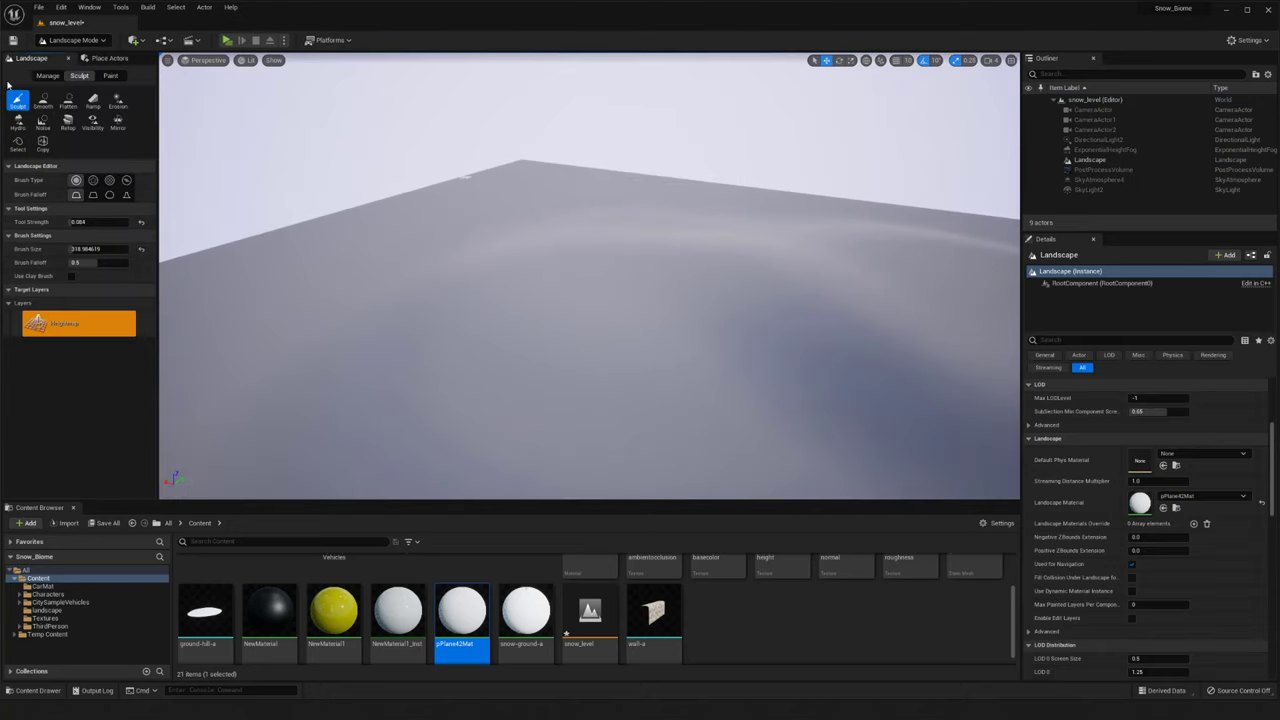
left_click(47, 76)
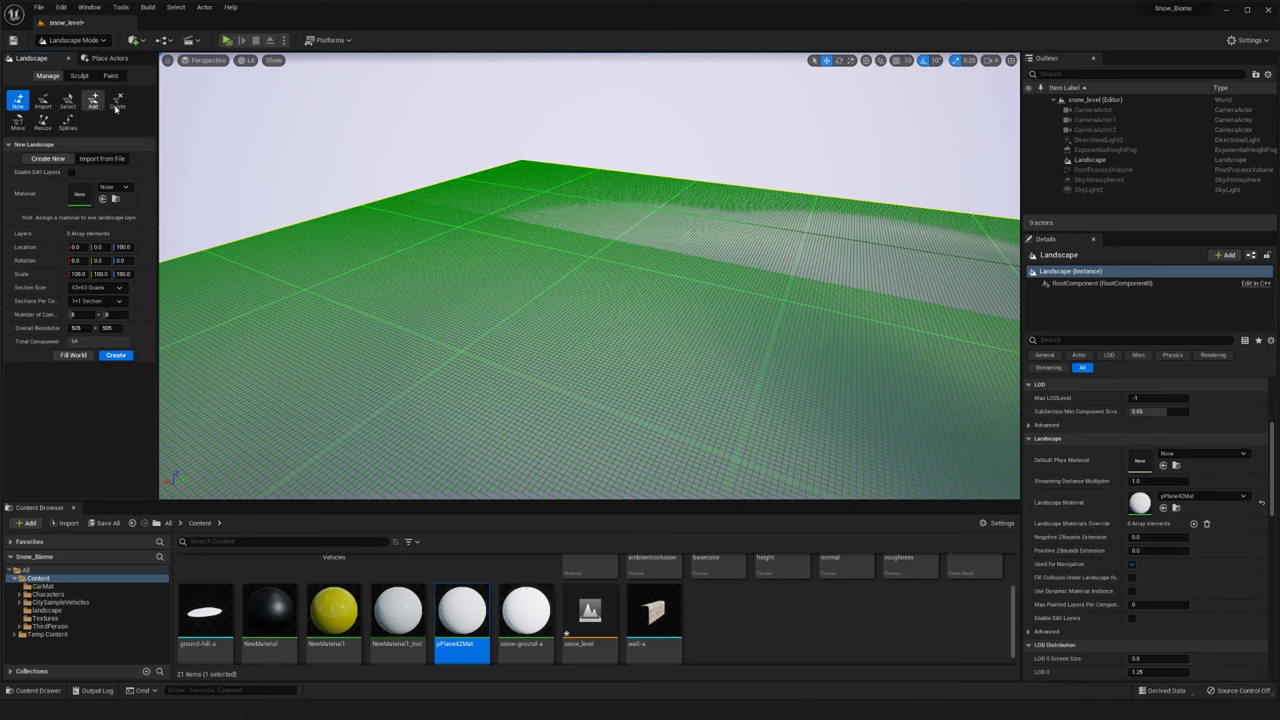
left_click(67, 100)
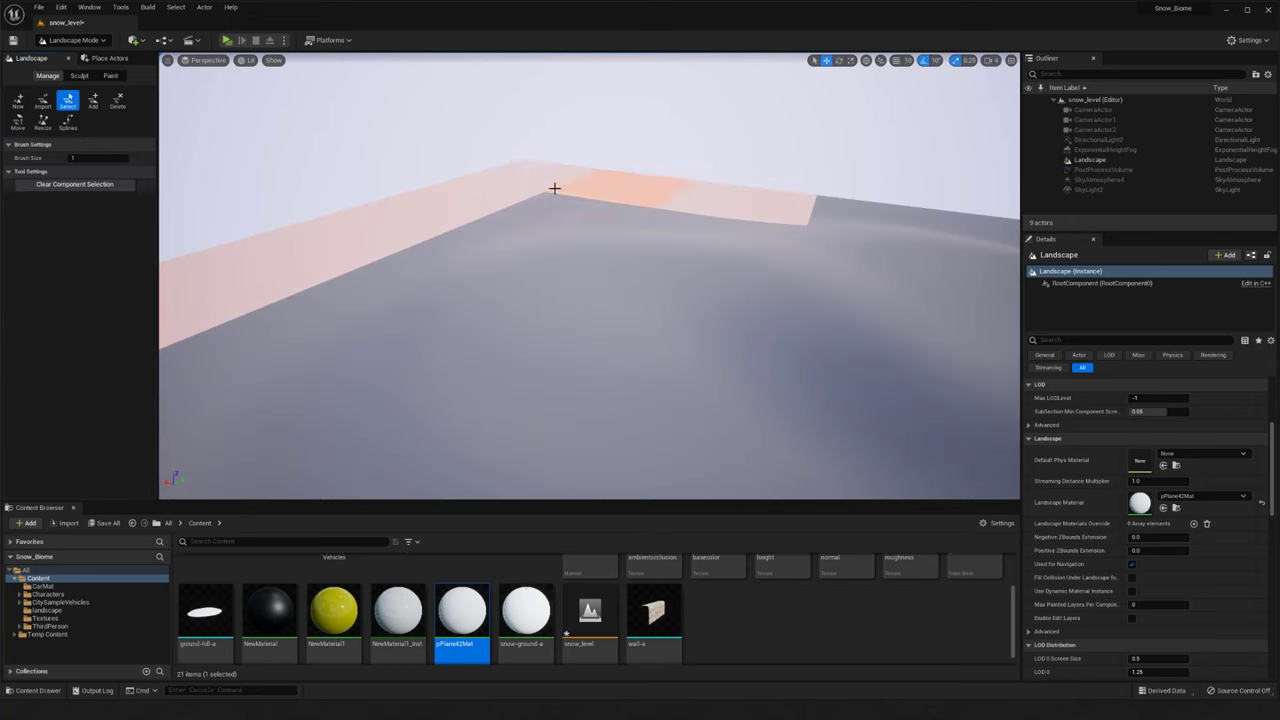
left_click(118, 100)
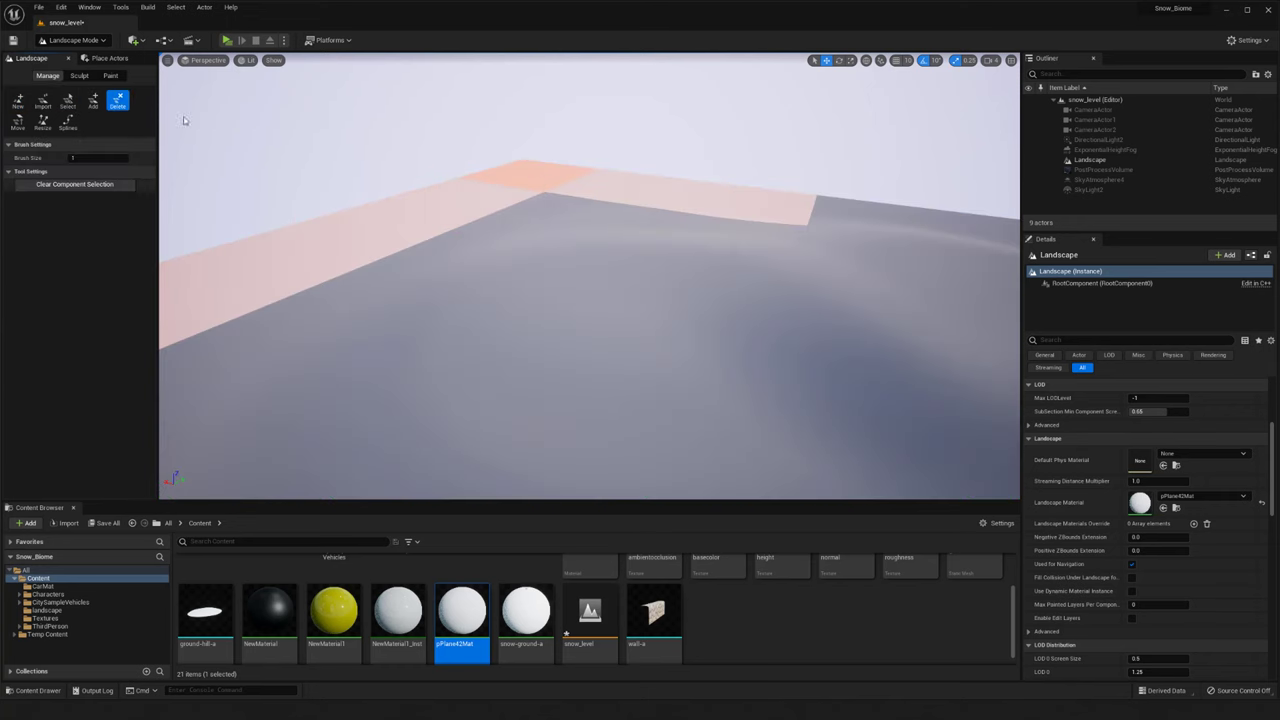
left_click(508, 172)
Delete the leftover components along the landscape edge next to the removed strip
right_click_drag(630, 190, 602, 194)
left_click(771, 260)
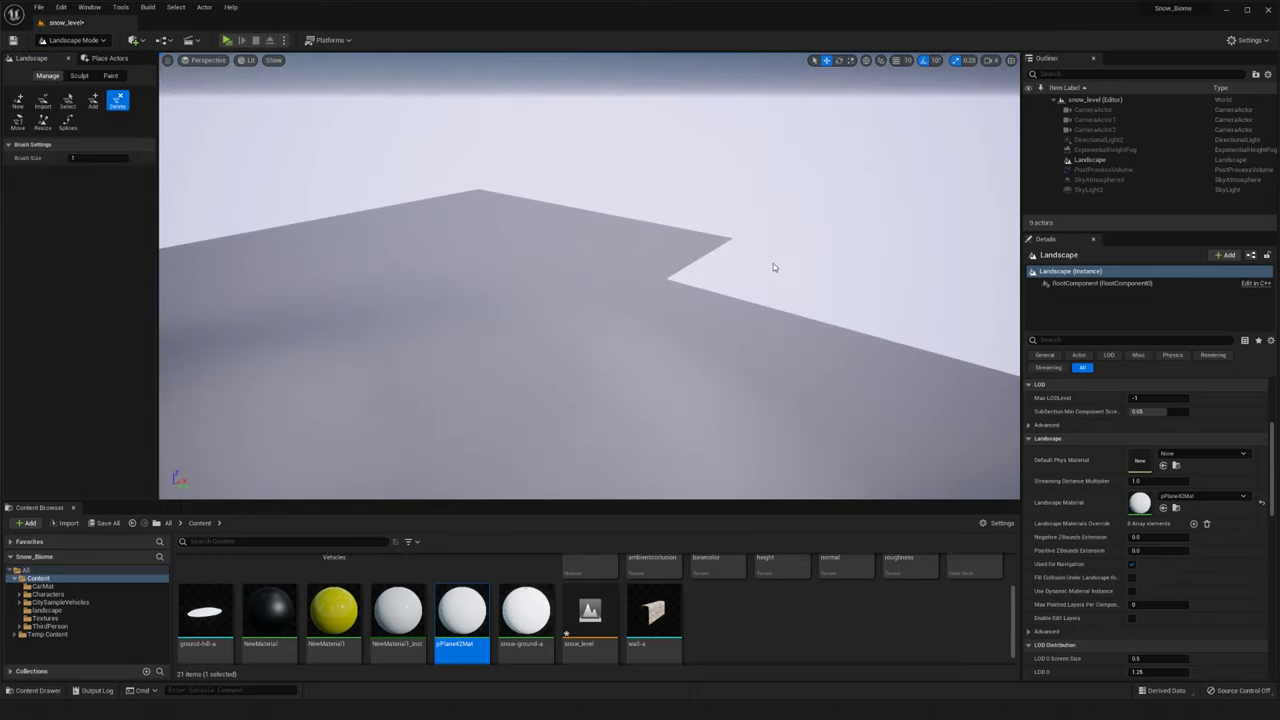
left_click(645, 240)
left_click(475, 203)
left_click(578, 211)
Delete the flat outer row of components along the adjoining side of the landscape
mouse_move(486, 221)
right_mouse_down()
mouse_move(410, 240)
mouse_move(500, 290)
mouse_move(475, 280)
right_mouse_up()
left_click_drag(457, 126, 815, 177)
right_click_drag(815, 177, 960, 175)
mouse_move(672, 176)
left_mouse_down()
mouse_move(736, 181)
mouse_move(777, 203)
mouse_move(805, 272)
left_mouse_up()
right_click_drag(643, 237, 629, 214)
left_click_drag(629, 214, 694, 234)
right_click_drag(692, 234, 649, 207)
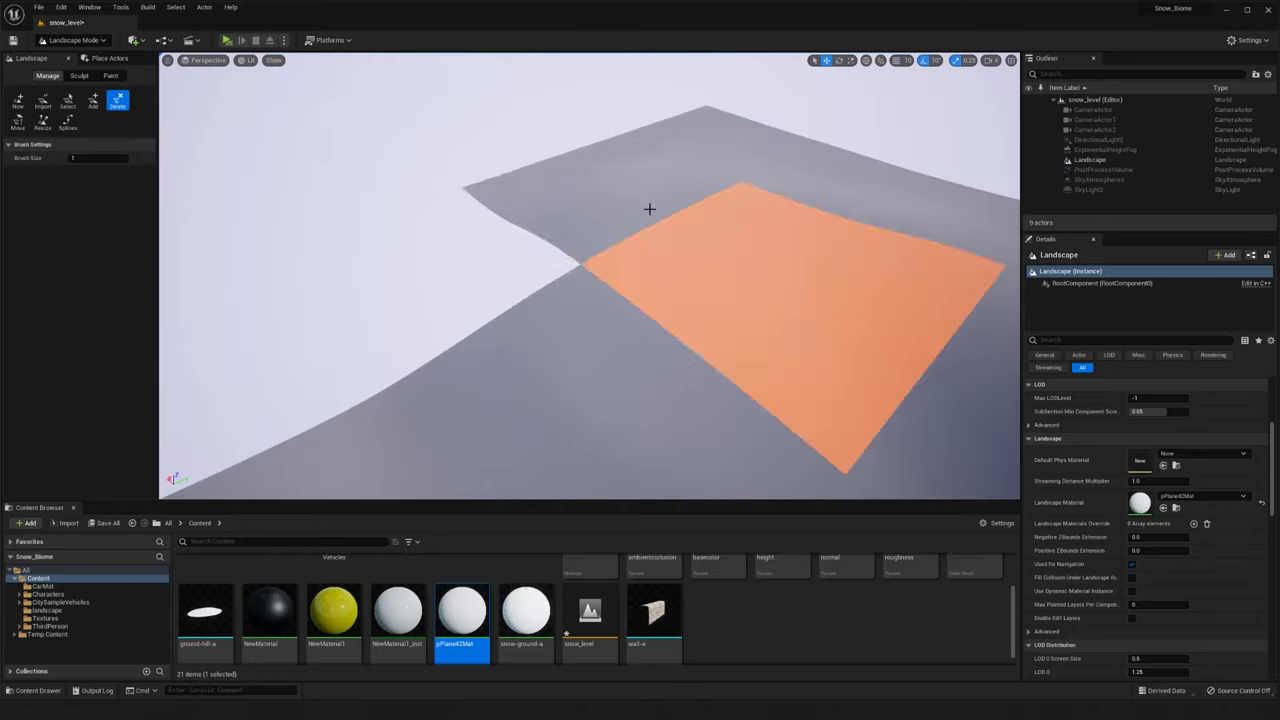
Remove the flat components protruding past the trimmed landscape corner
left_click_drag(649, 207, 700, 150)
right_click_drag(700, 150, 760, 190)
left_click_drag(320, 140, 490, 80)
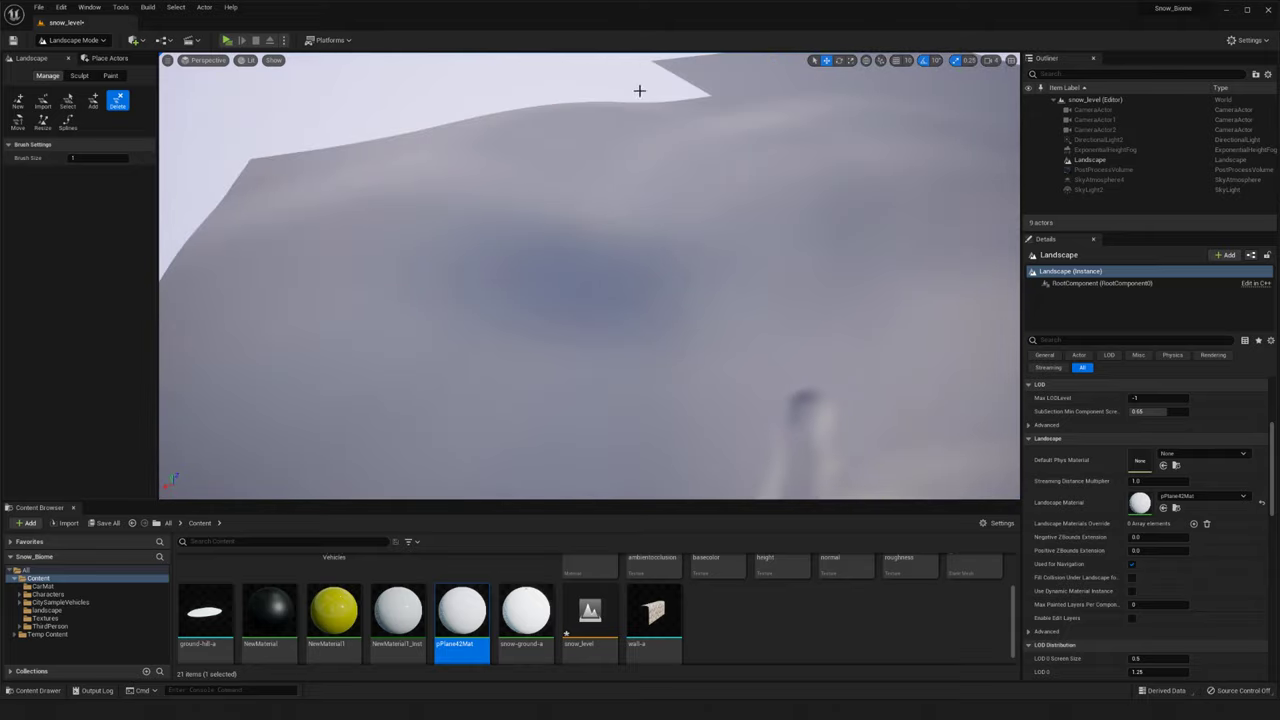
scroll(655, 105, "down", 3)
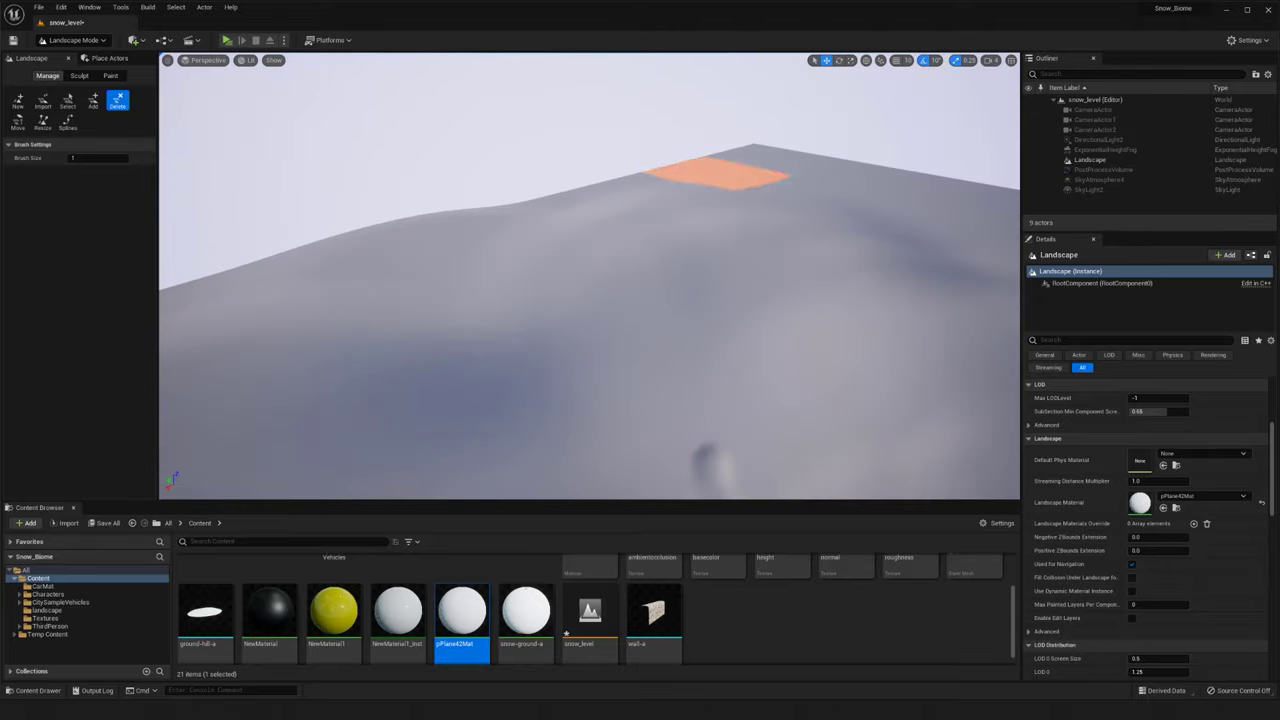
Delete the remaining outer components along the far edge behind the hills
scroll(714, 171, "up", 4)
mouse_move(559, 170)
left_mouse_down()
mouse_move(757, 169)
mouse_move(918, 199)
left_mouse_up()
right_click_drag(918, 199, 504, 151)
left_click_drag(462, 176, 530, 184)
left_click(722, 206)
left_click(380, 163)
Inspect the trimmed landscape borders and the hills around the valley for leftover flat components
mouse_move(606, 189)
right_mouse_down()
mouse_move(598, 236)
mouse_move(621, 237)
mouse_move(450, 275)
mouse_move(470, 235)
right_mouse_up()
right_click_drag(547, 203, 474, 158)
right_click_drag(555, 180, 423, 246)
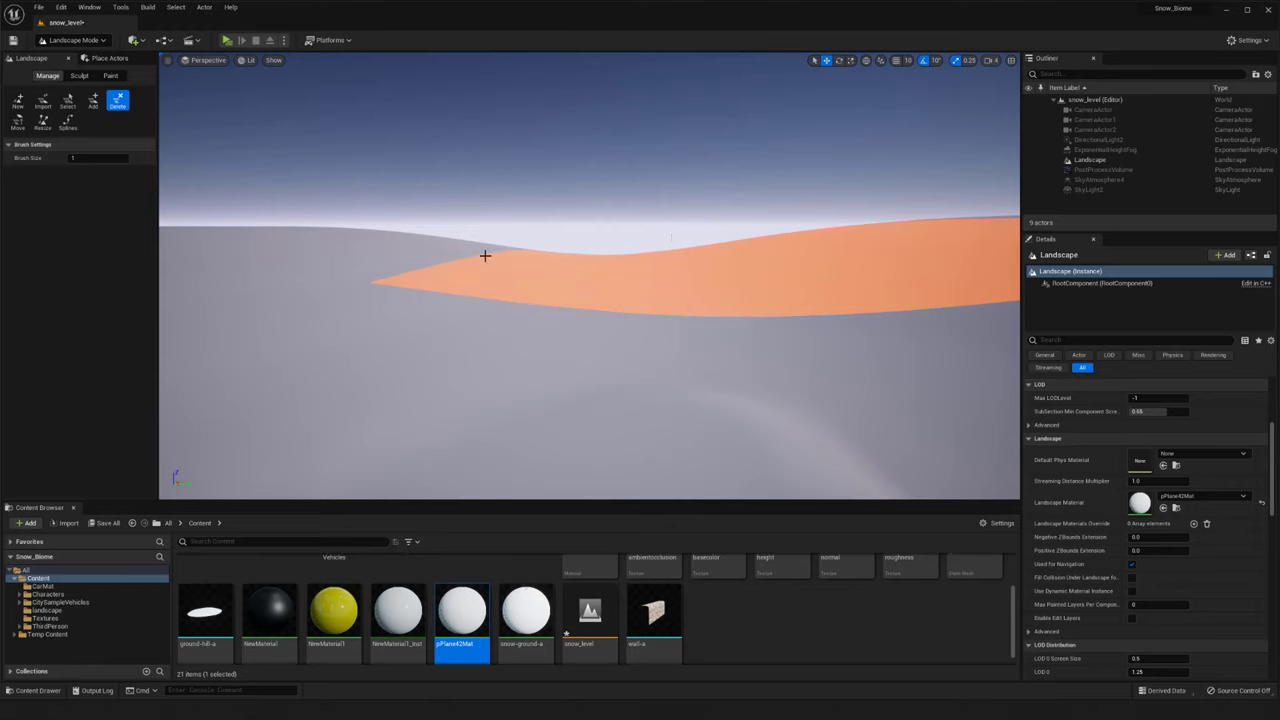
right_click_drag(723, 278, 1012, 312)
key("w")
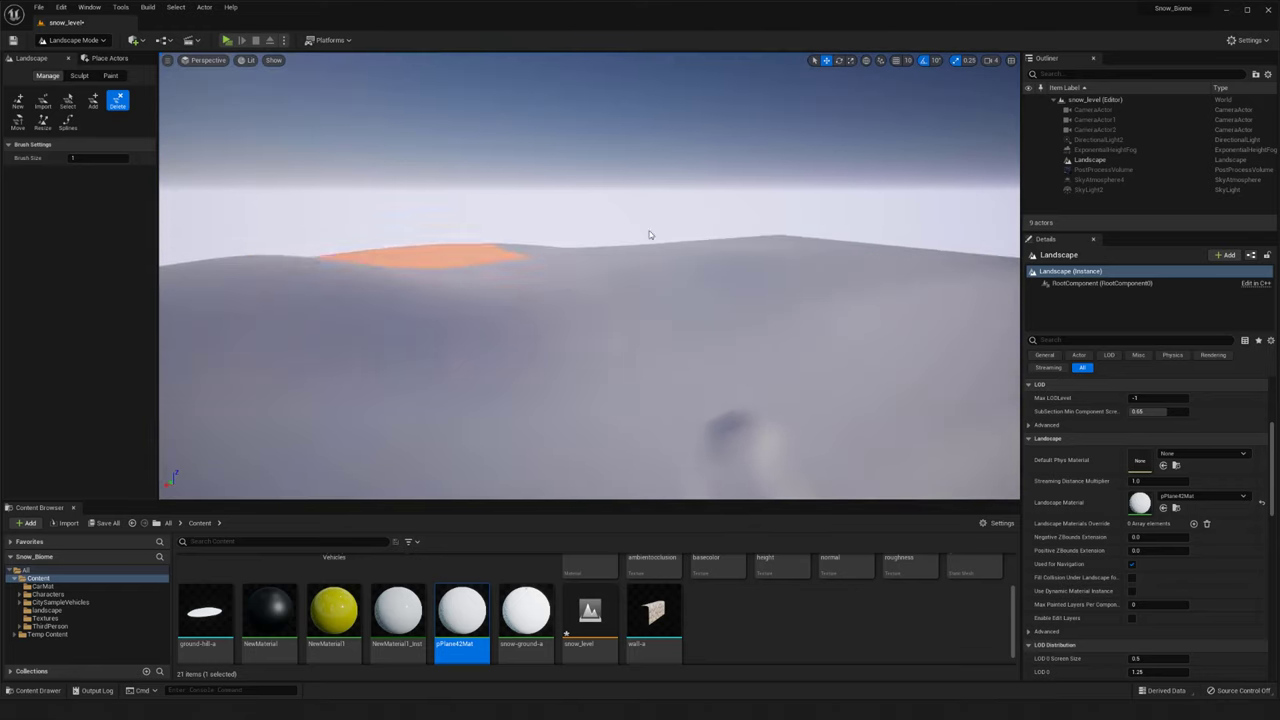
right_click_drag(637, 315, 655, 316)
key("w")
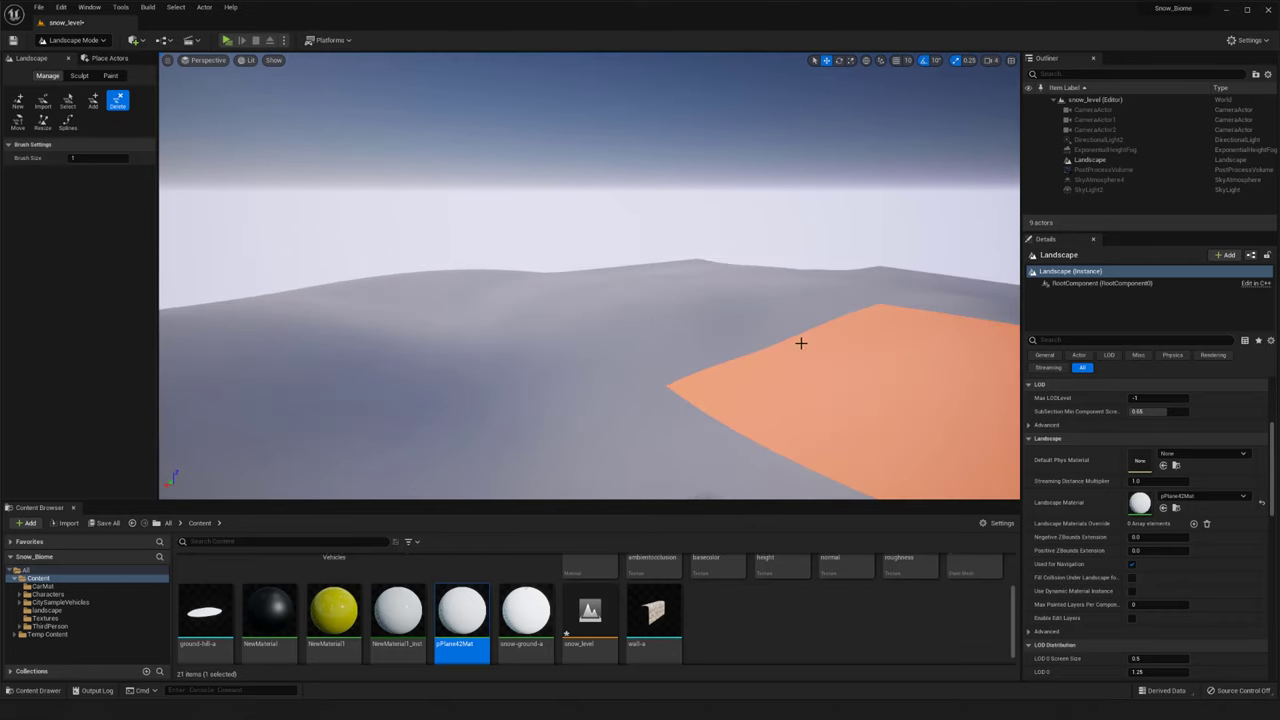
key("w")
right_click_drag(800, 340, 920, 400)
right_click_drag(772, 410, 646, 354)
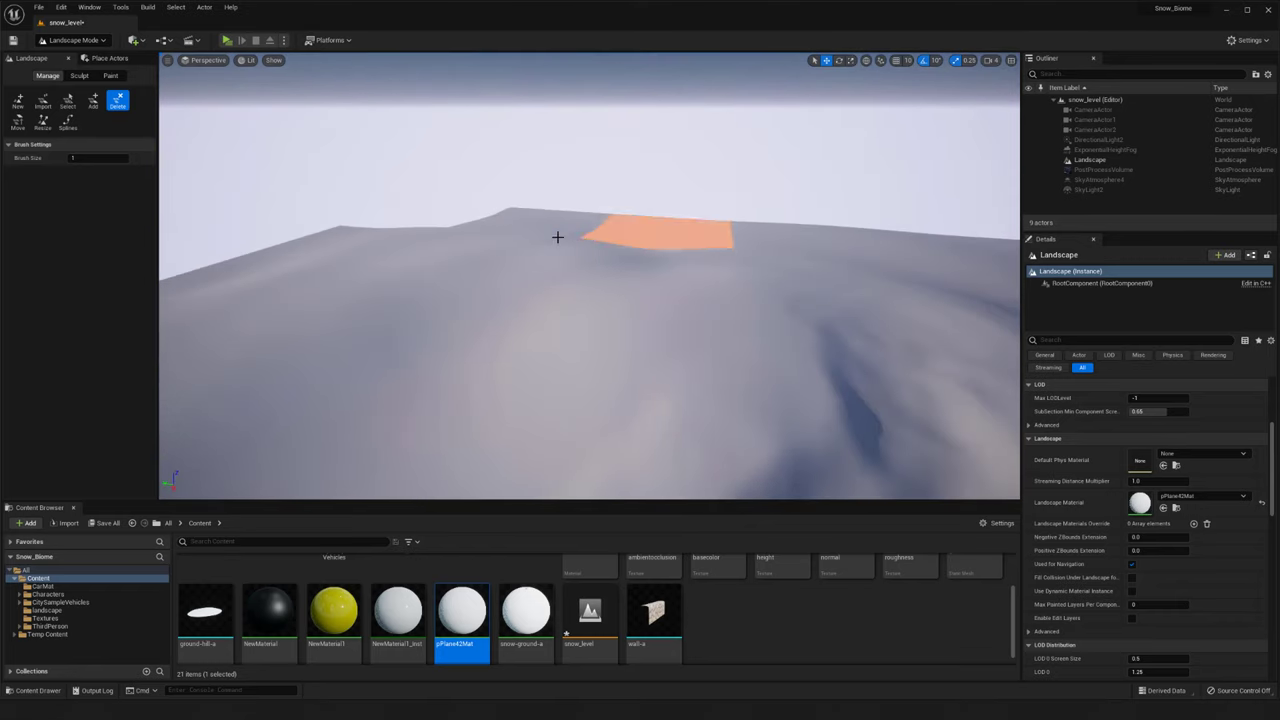
right_click_drag(797, 228, 463, 700)
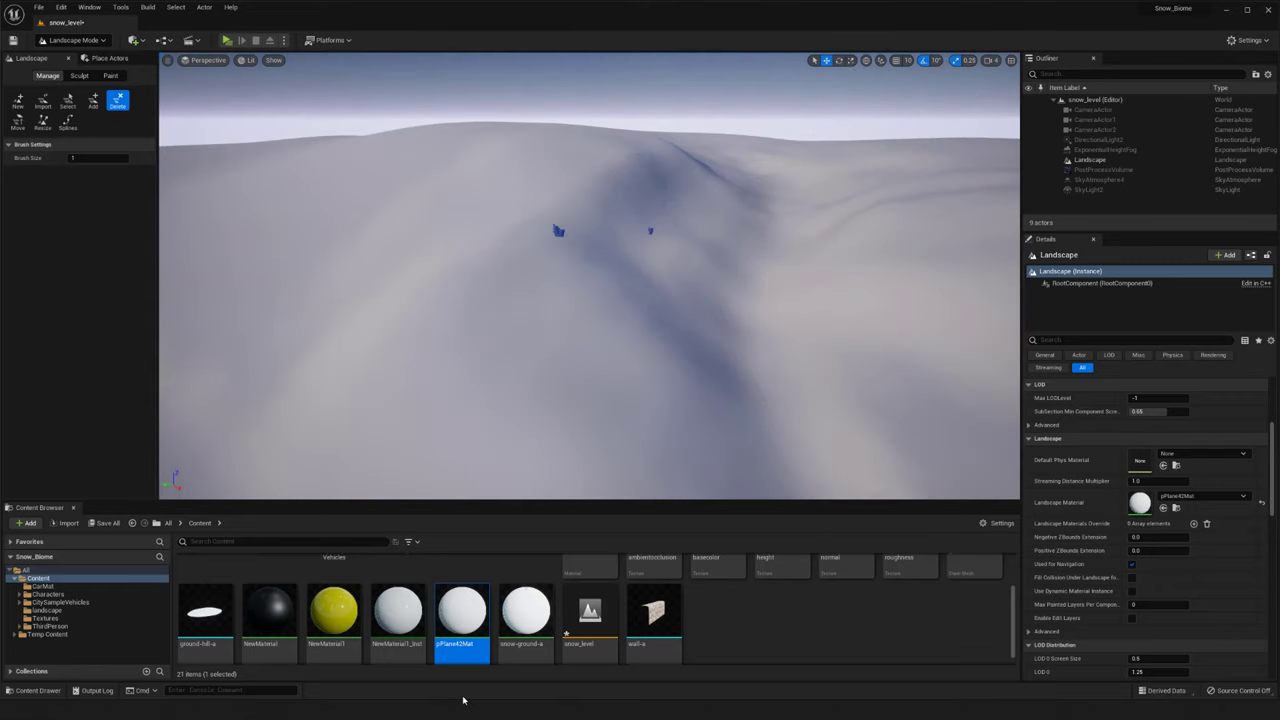
right_click_drag(623, 357, 654, 406)
Leave Landscape mode for Select mode, with the valley in front of the camera
left_click(73, 44)
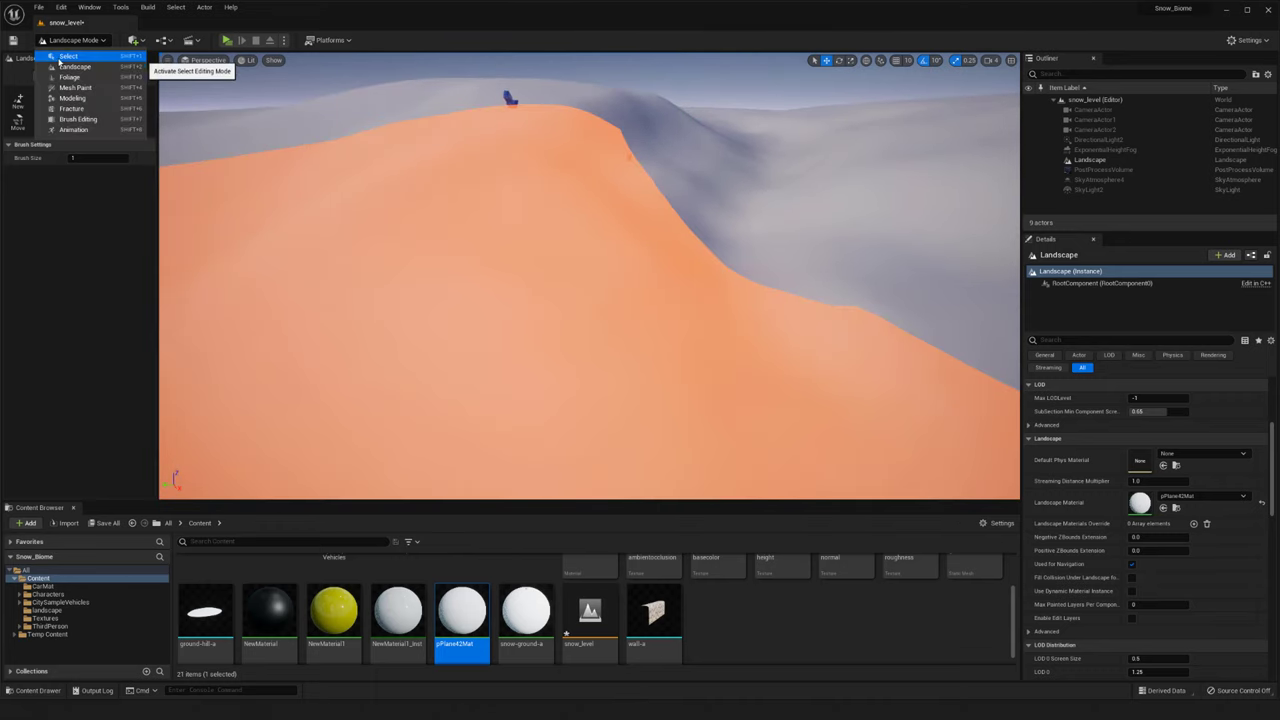
left_click(62, 57)
right_click_drag(597, 226, 608, 182)
right_click_drag(520, 340, 523, 394)
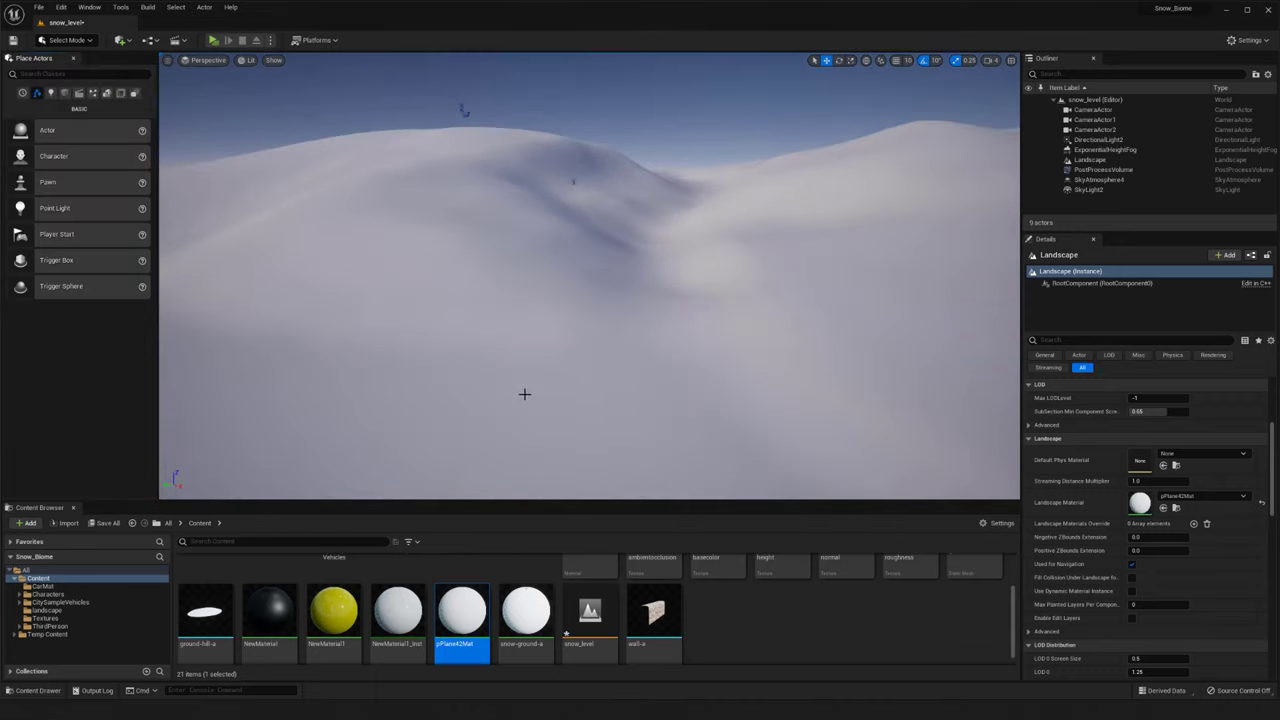
Create a material named Ground_material in the landscape content folder
scroll(247, 578, "up", 2)
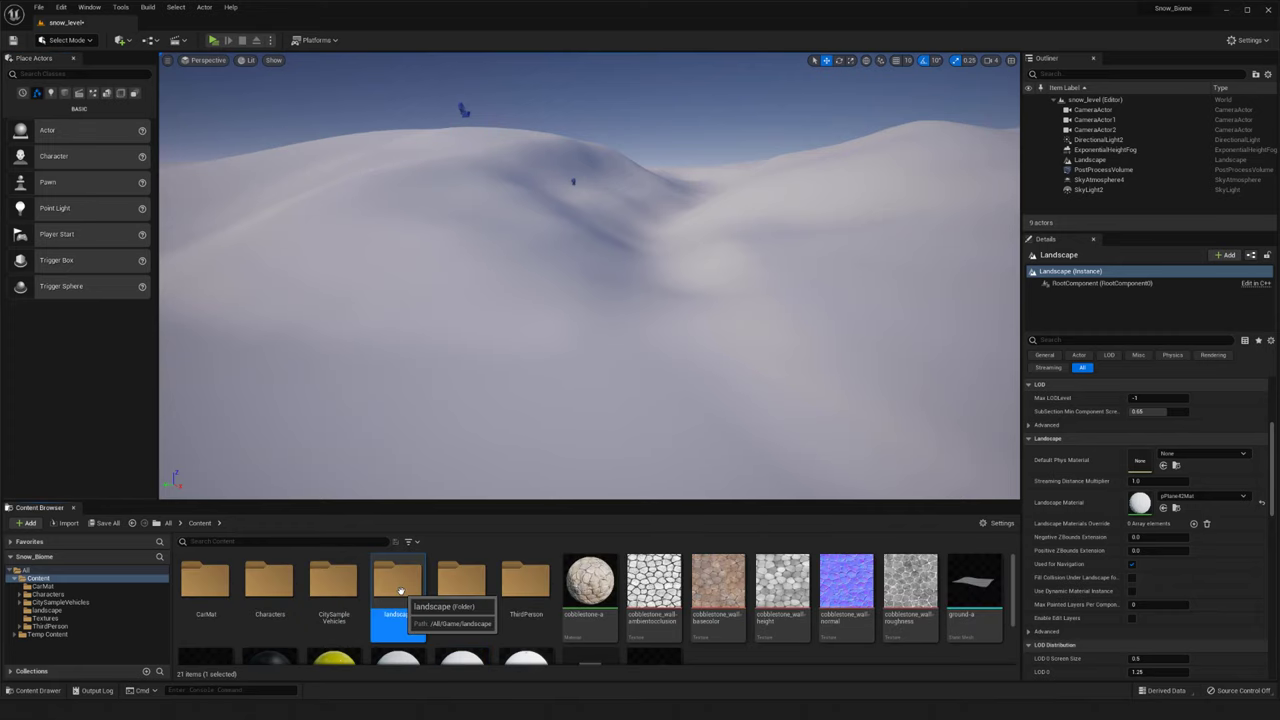
double_click(394, 600)
right_click(332, 626)
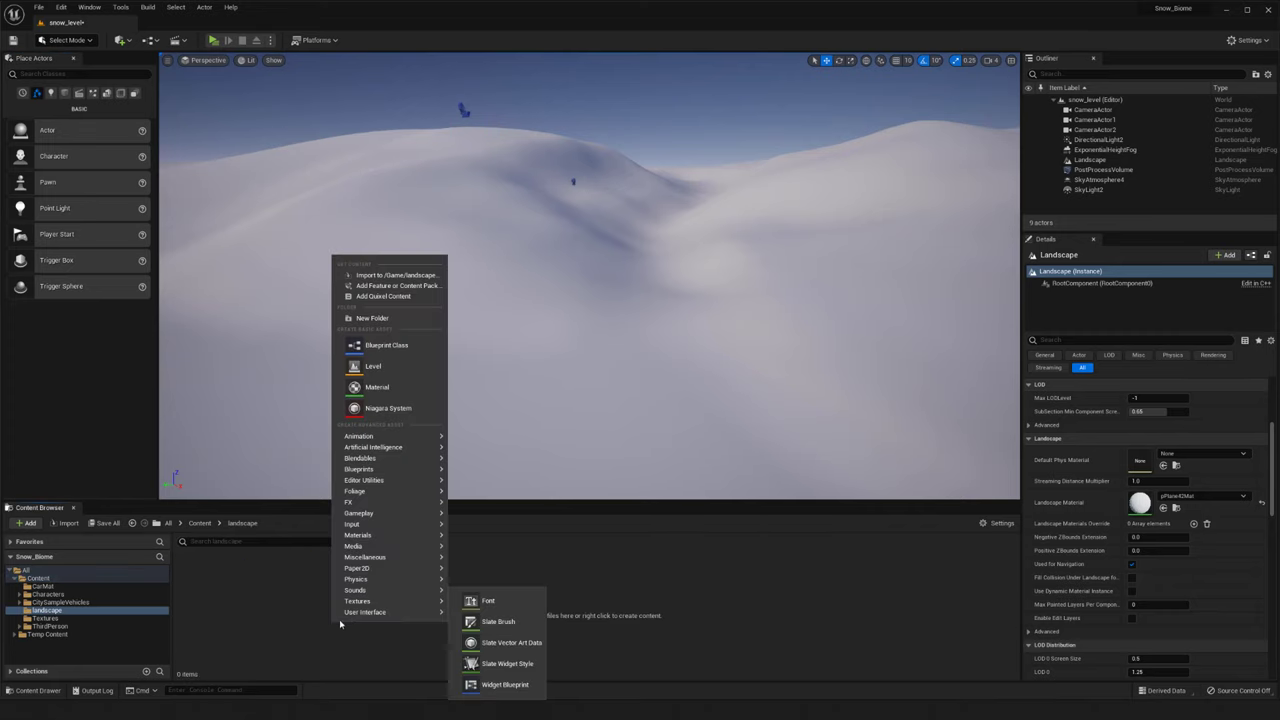
mouse_move(365, 538)
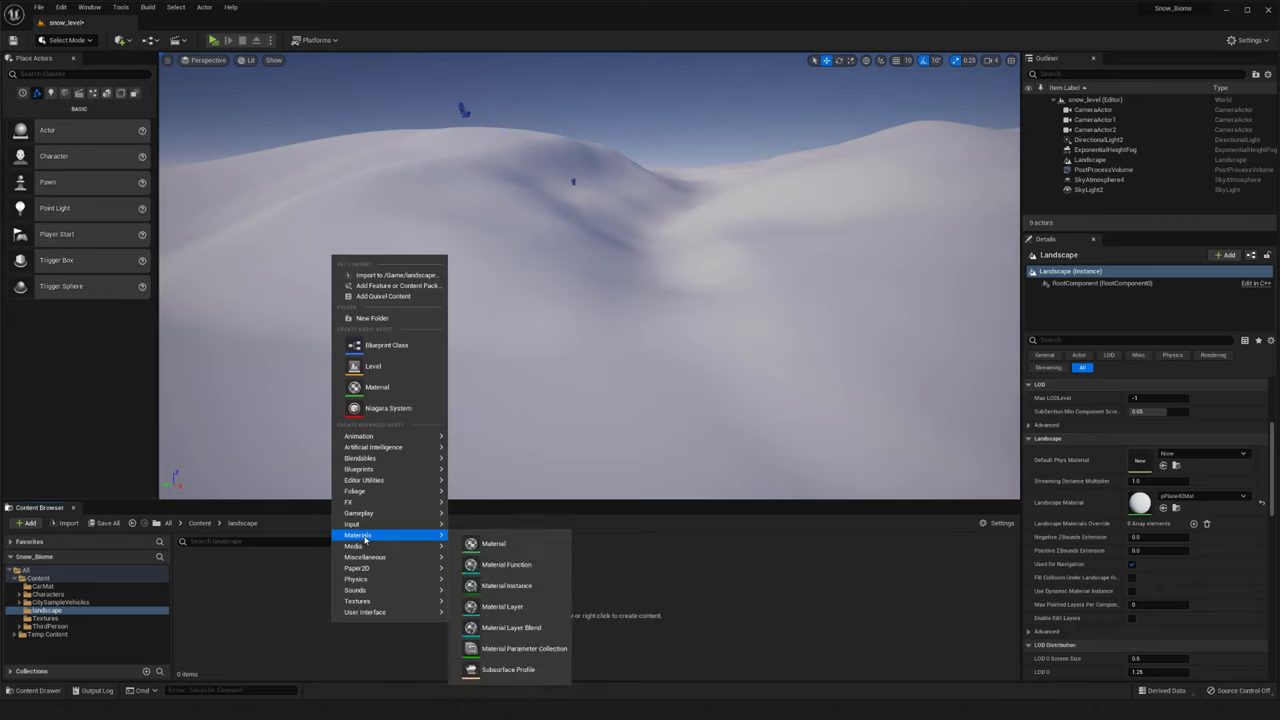
left_click(498, 546)
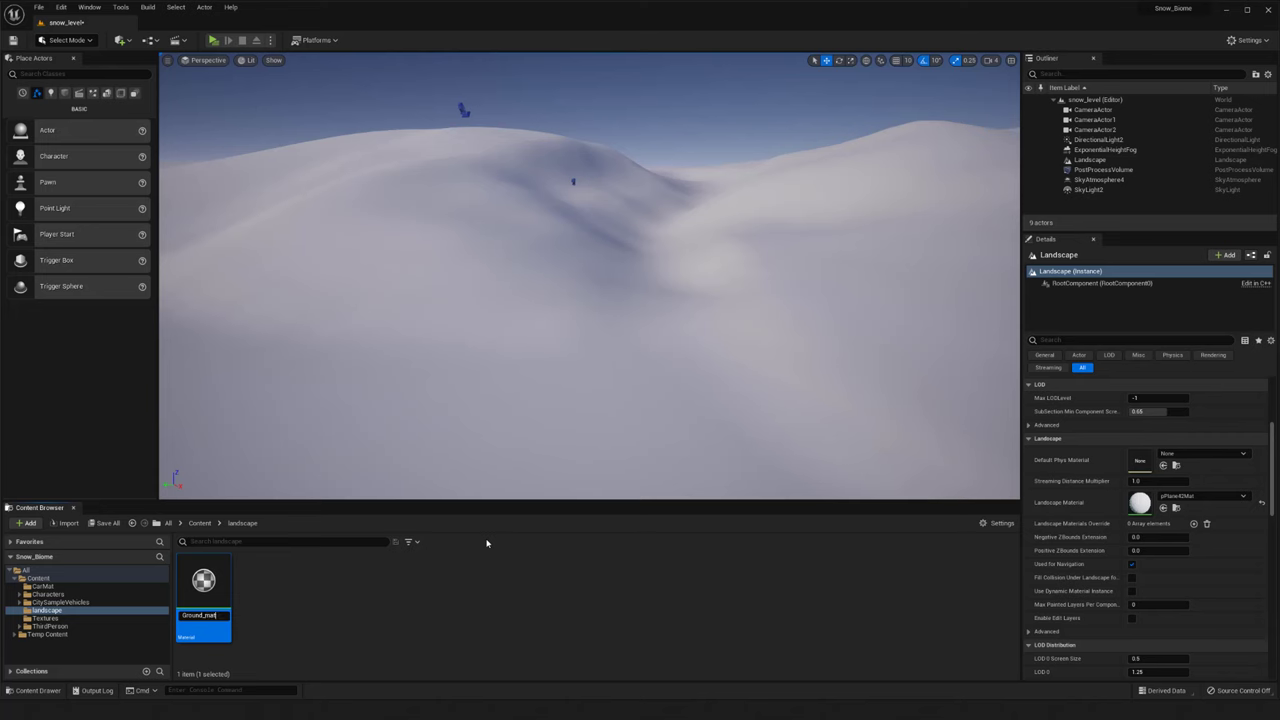
key("Return")
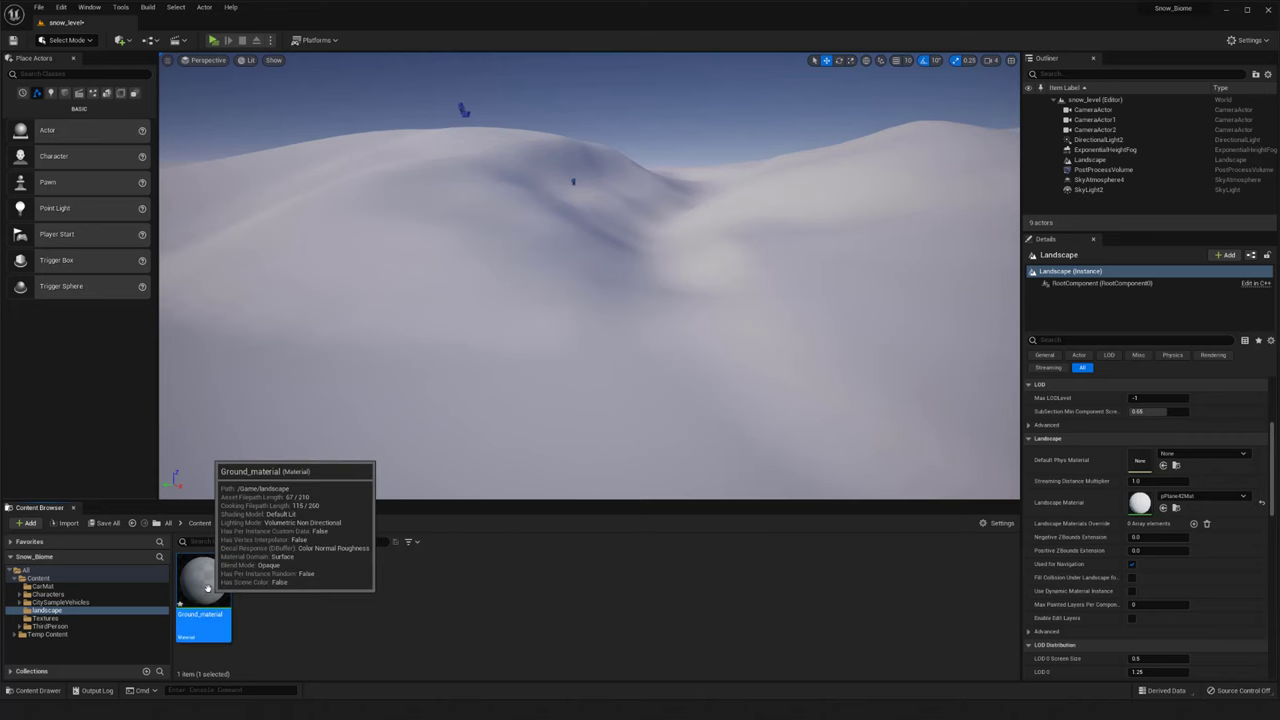
Open Ground_material for editing and add two Constant3Vector nodes beside its main material node
double_click(205, 585)
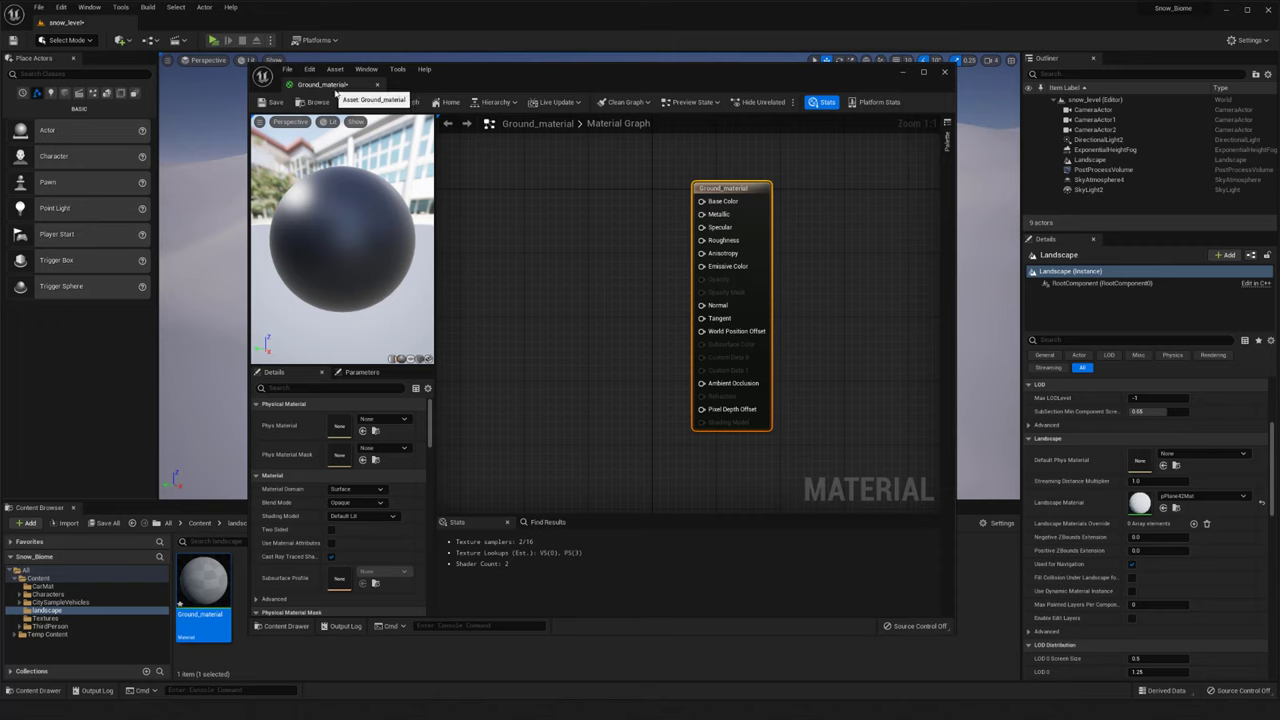
left_click(653, 278)
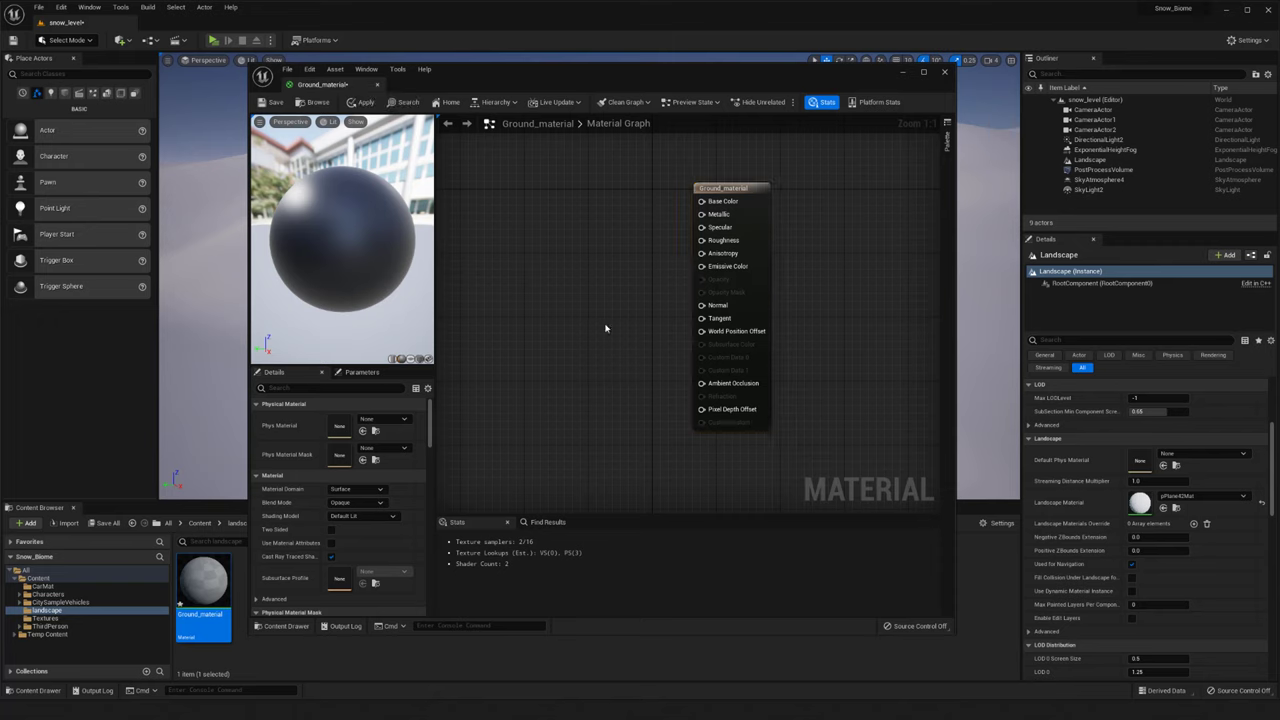
right_click_drag(614, 319, 683, 316)
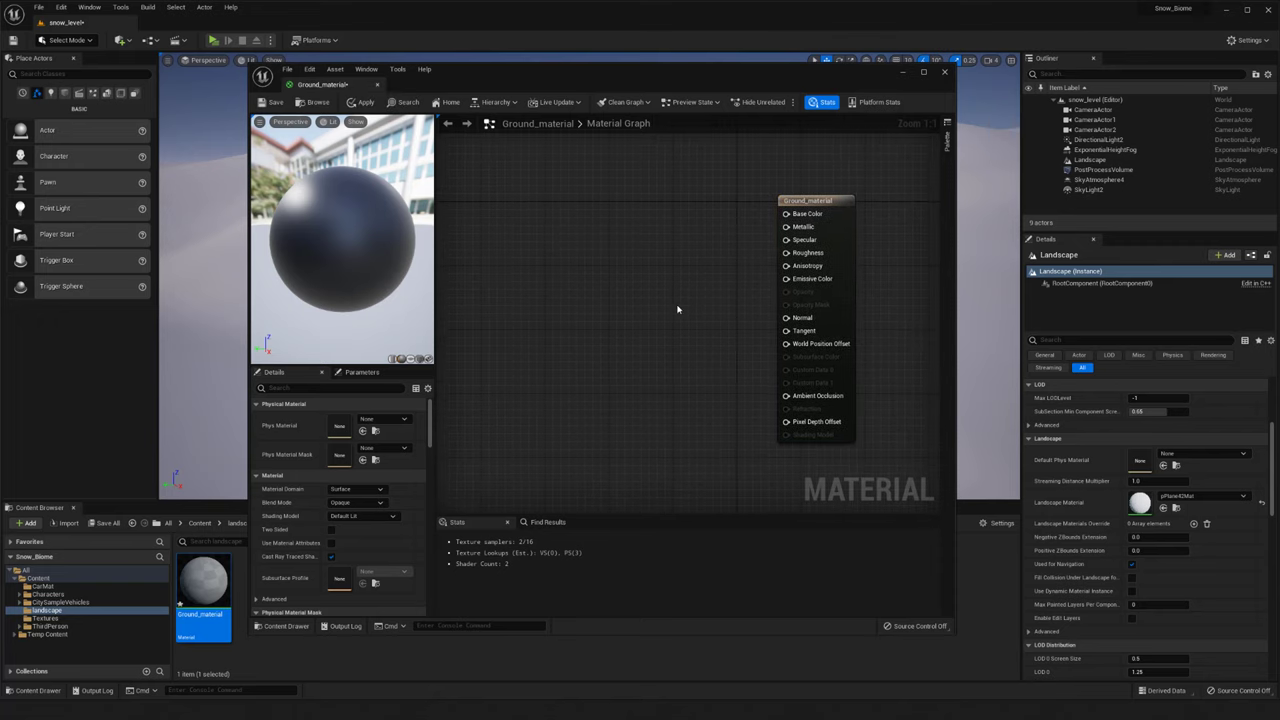
left_click(609, 165)
left_click(620, 264)
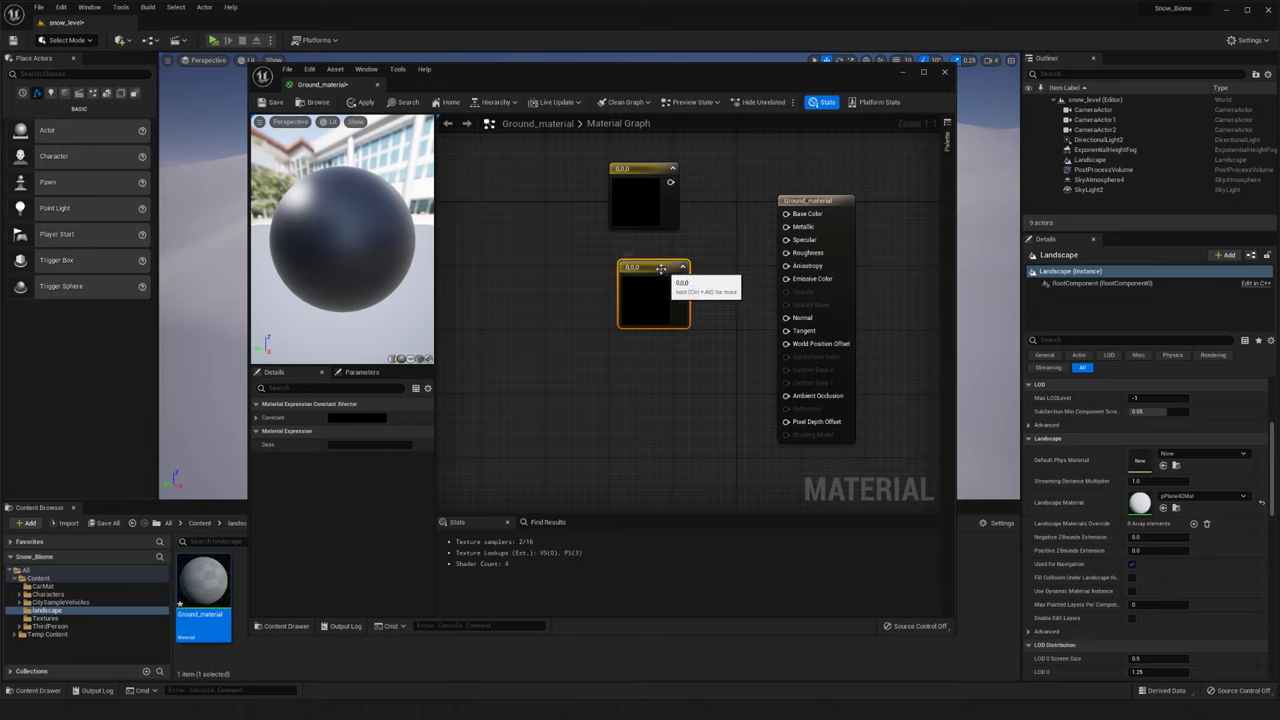
Align the second Constant3Vector node beneath the first and set its colour to green (0.169, 0.344, 0.104)
left_click_drag(661, 268, 705, 271)
double_click(652, 280)
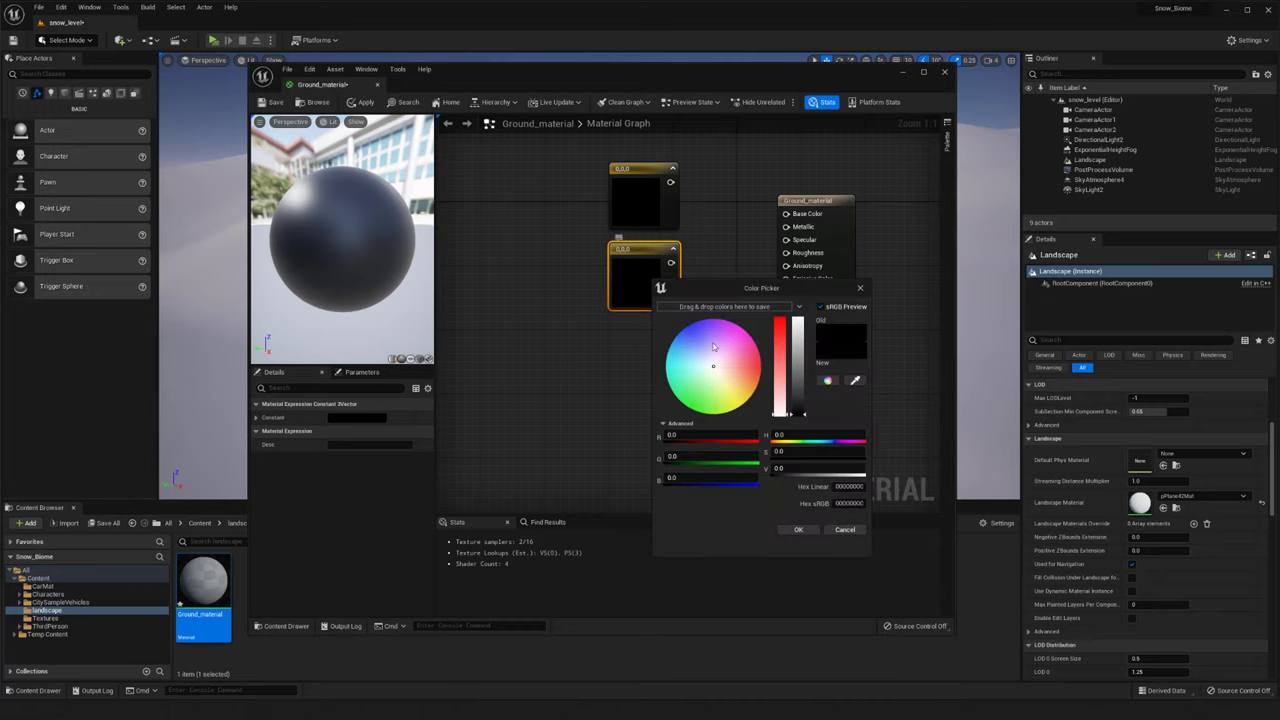
left_click(706, 401)
left_click_drag(797, 412, 798, 381)
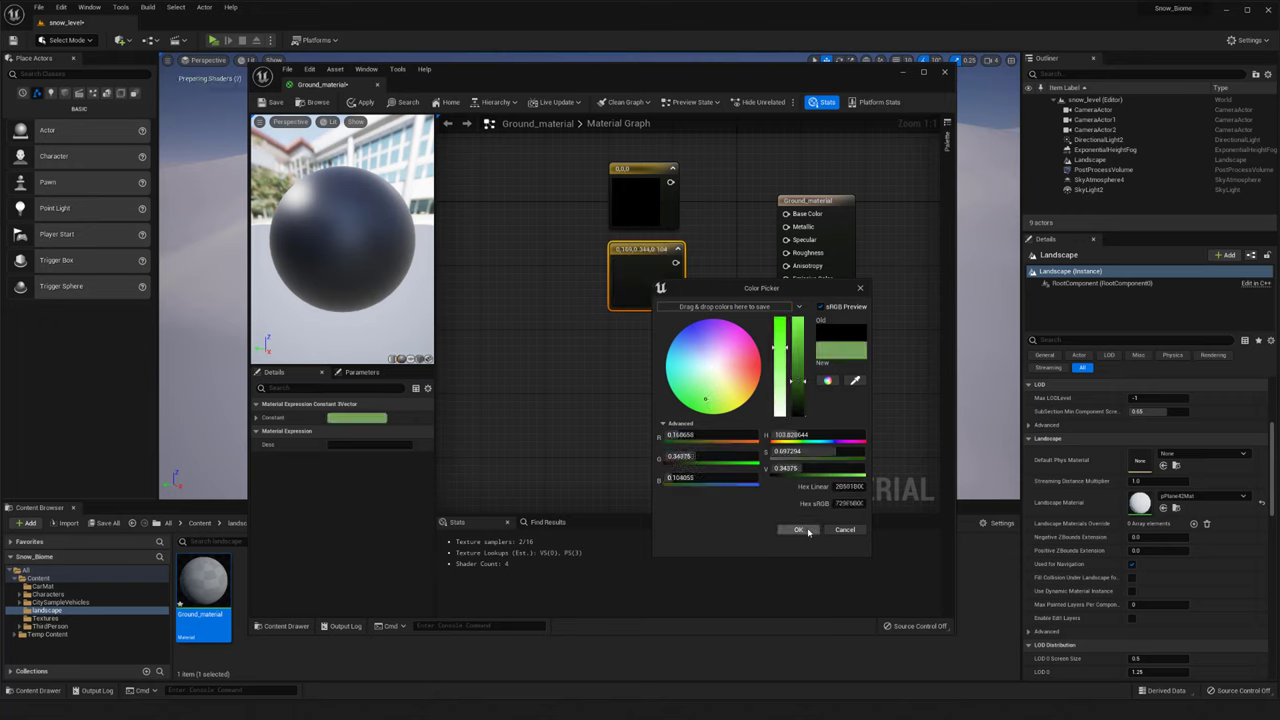
left_click(798, 529)
Set the upper Constant3Vector node's colour to a dirt brown (0.464, 0.256, 0.143)
double_click(628, 204)
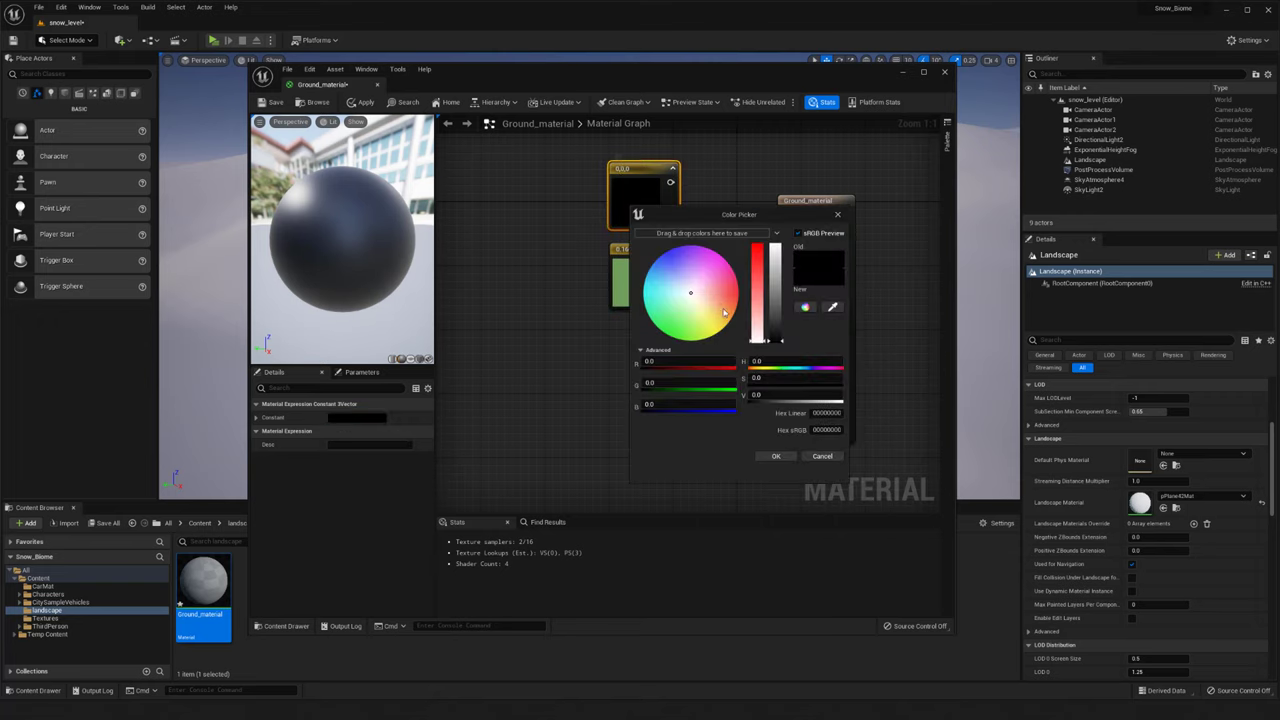
left_click(724, 309)
left_click(775, 291)
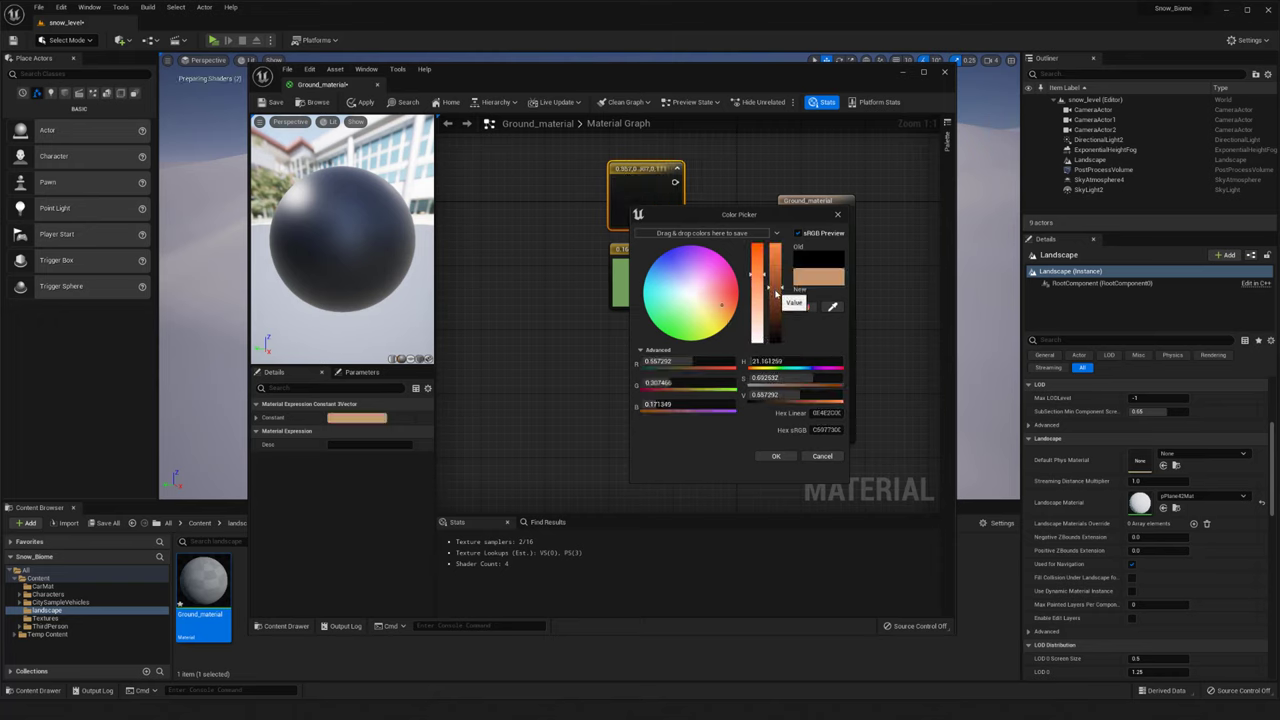
left_click(776, 456)
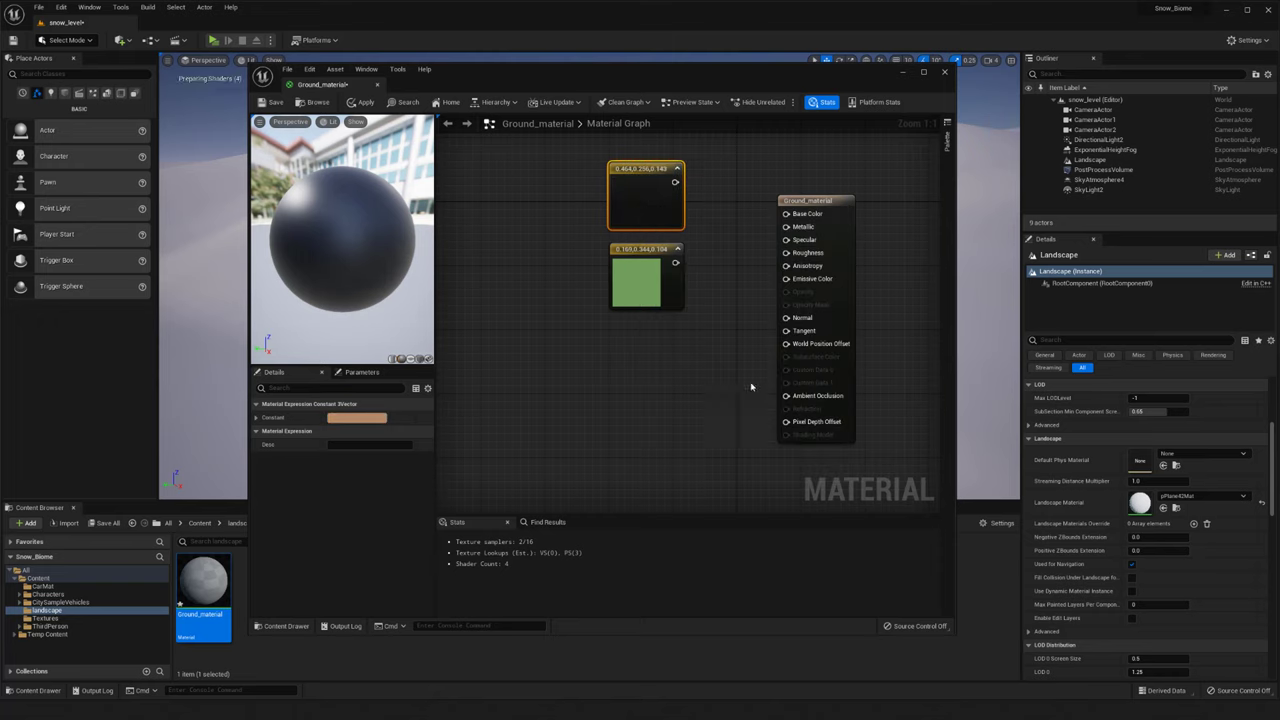
Move both colour nodes farther from the main material node and add a LandscapeLayerBlend node in the gap
left_click_drag(625, 297, 546, 305)
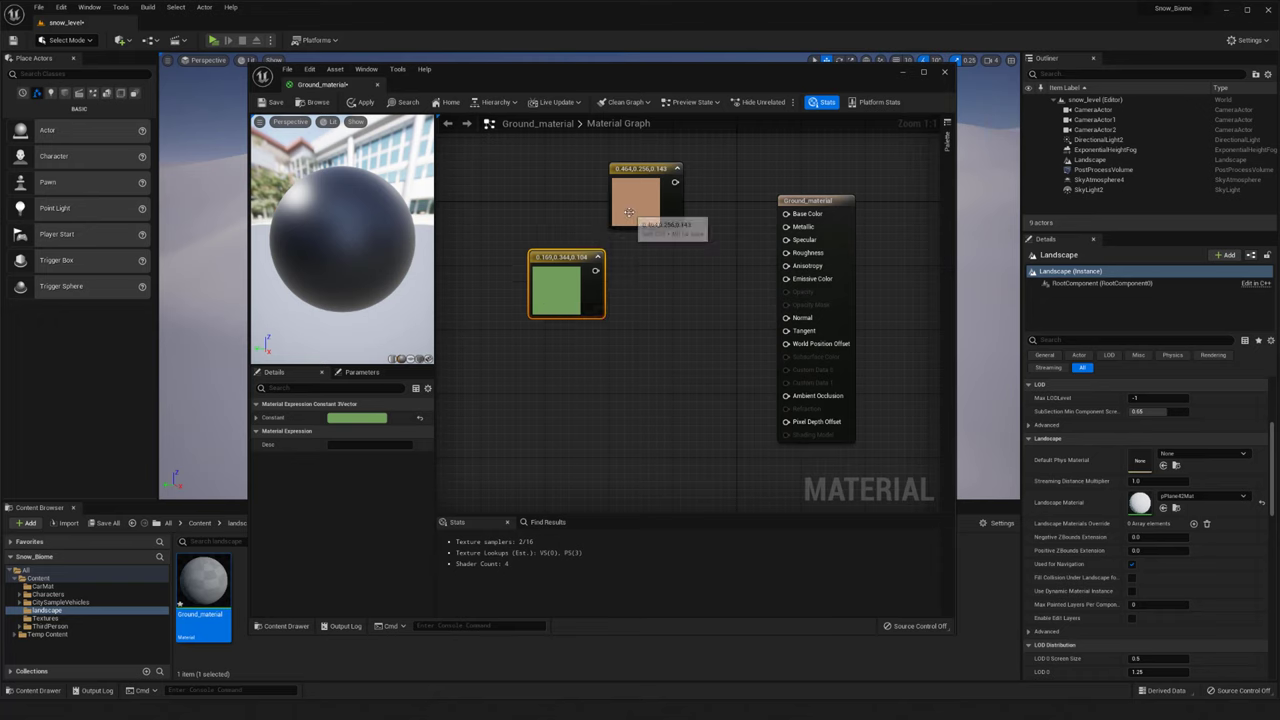
left_click_drag(652, 222, 572, 222)
left_click(671, 228)
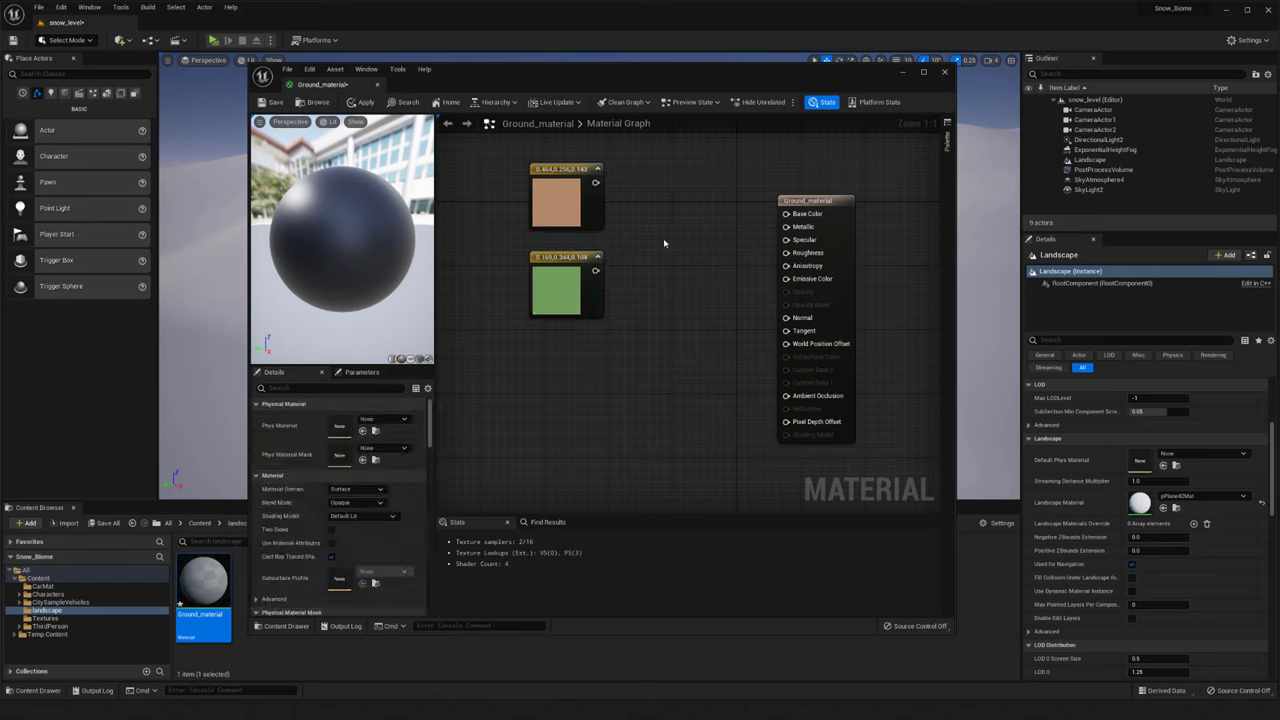
right_click(663, 242)
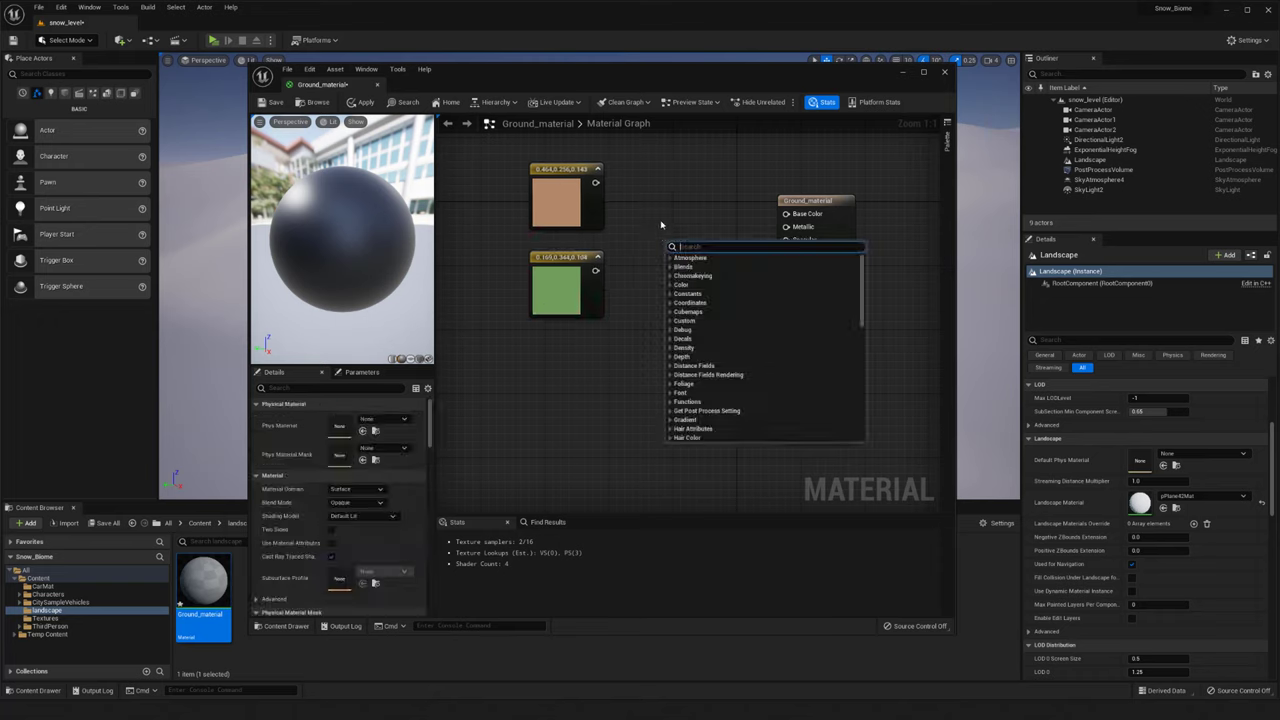
type("landscape")
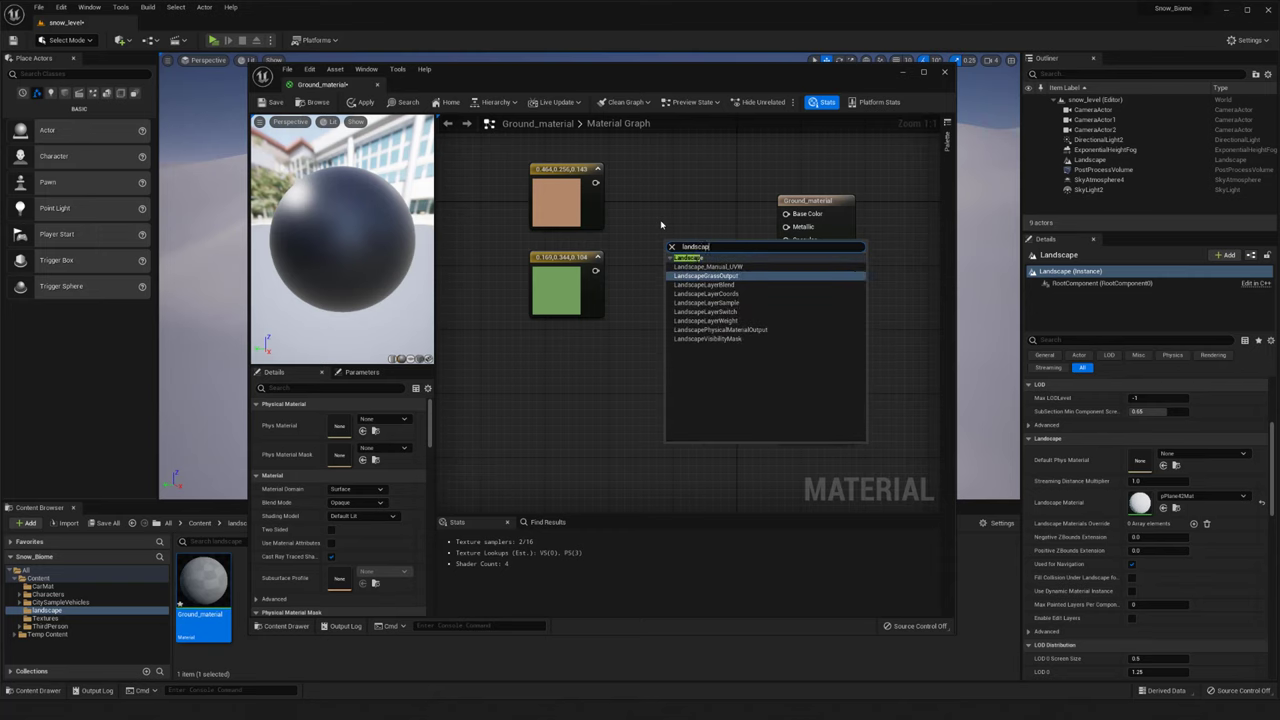
left_click(695, 285)
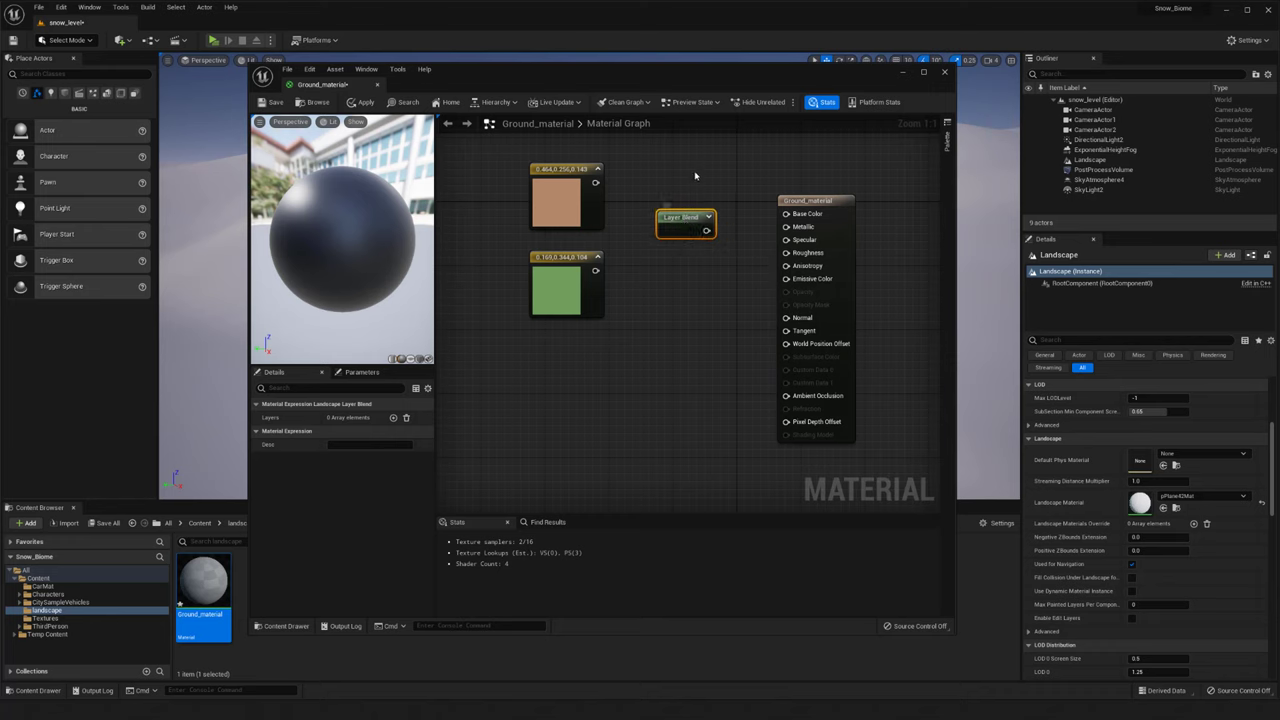
right_click_drag(696, 176, 726, 186)
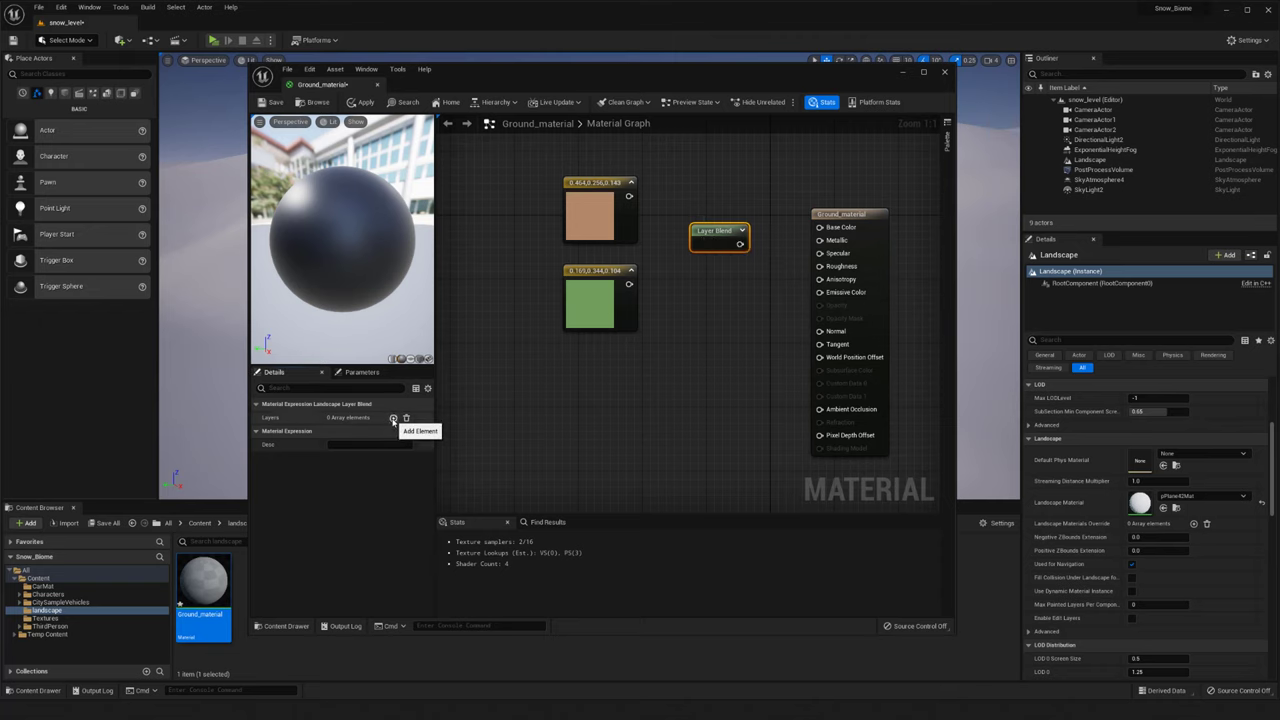
Add two layers to the Layer Blend node and name them Dirt and Grass
left_click(393, 418)
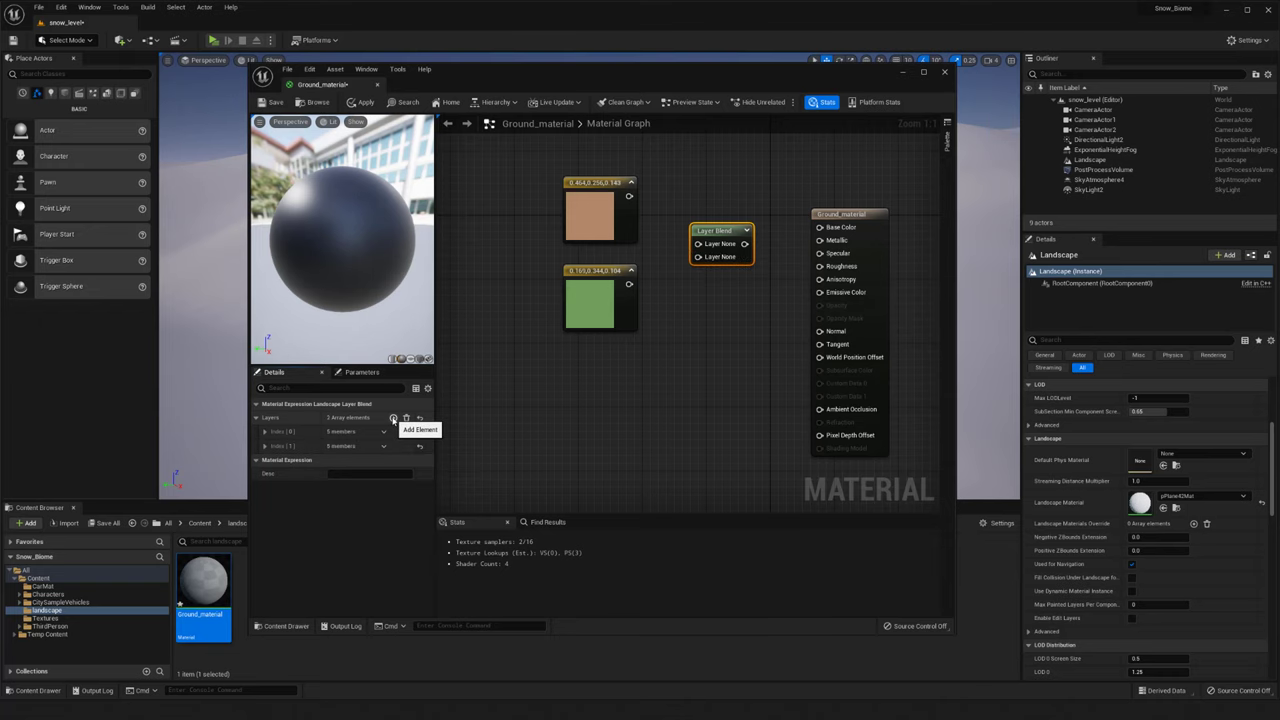
left_click(393, 418)
left_click(688, 280)
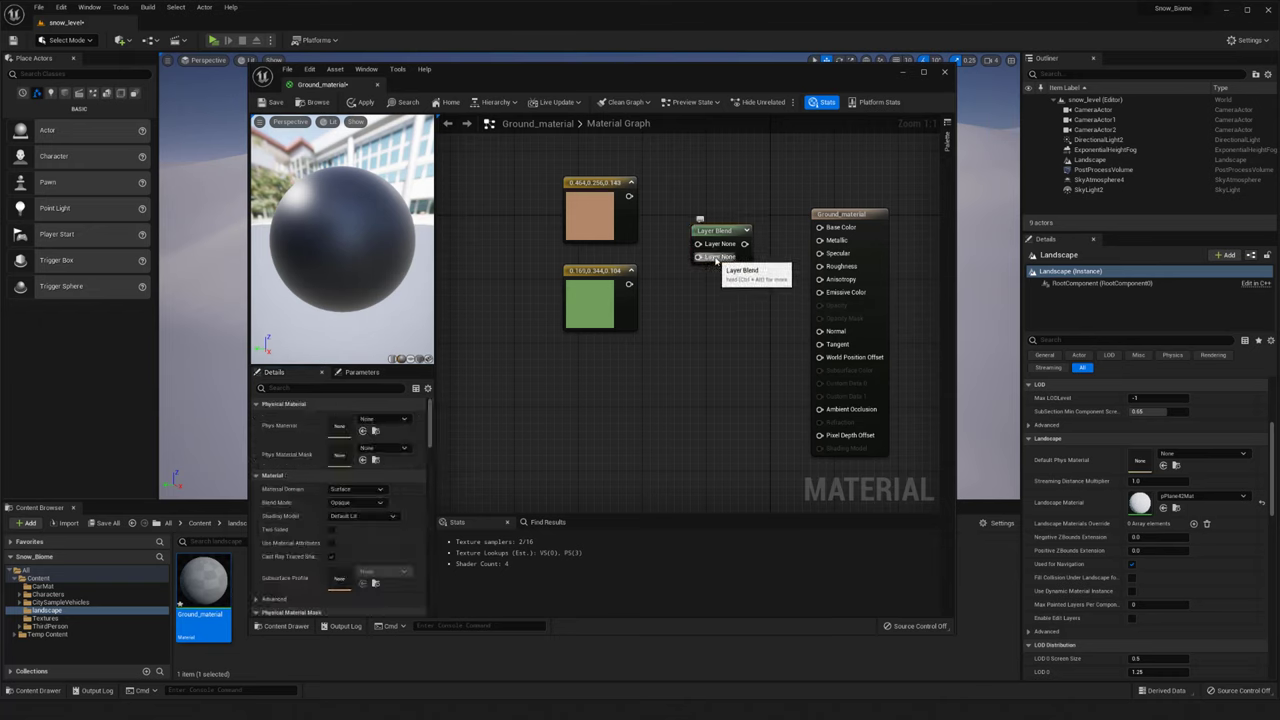
left_click(709, 246)
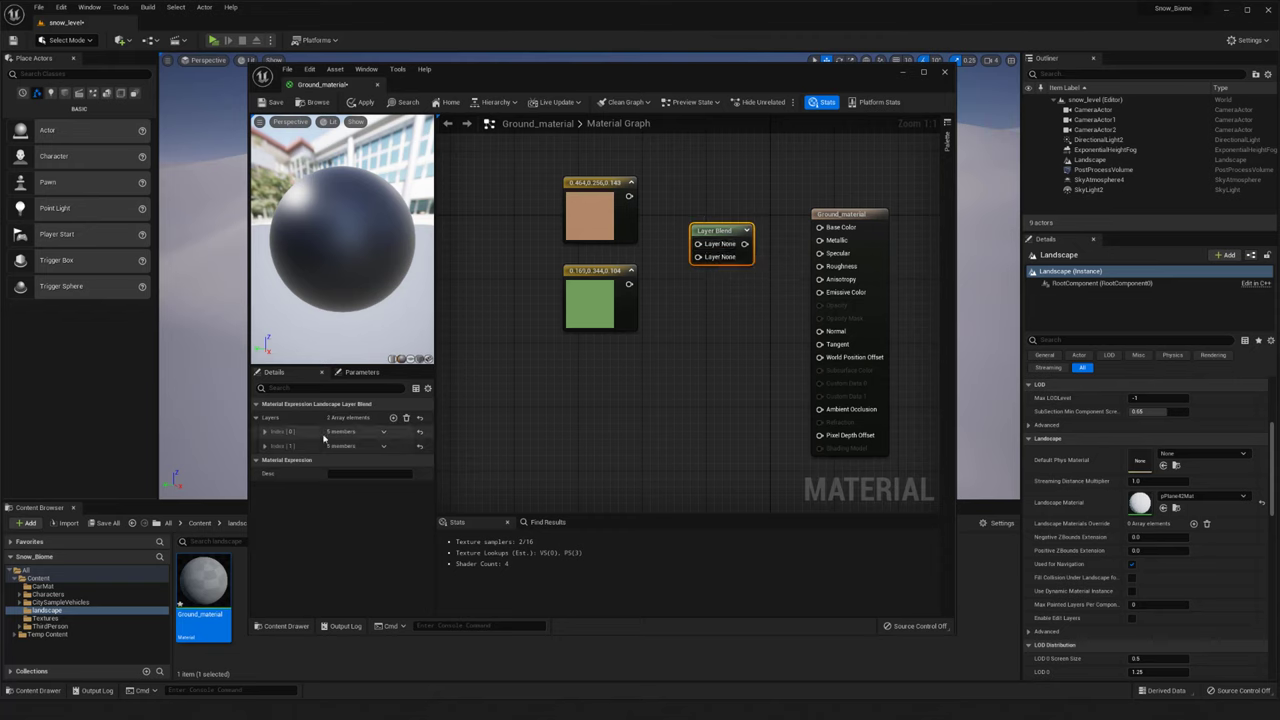
left_click(265, 432)
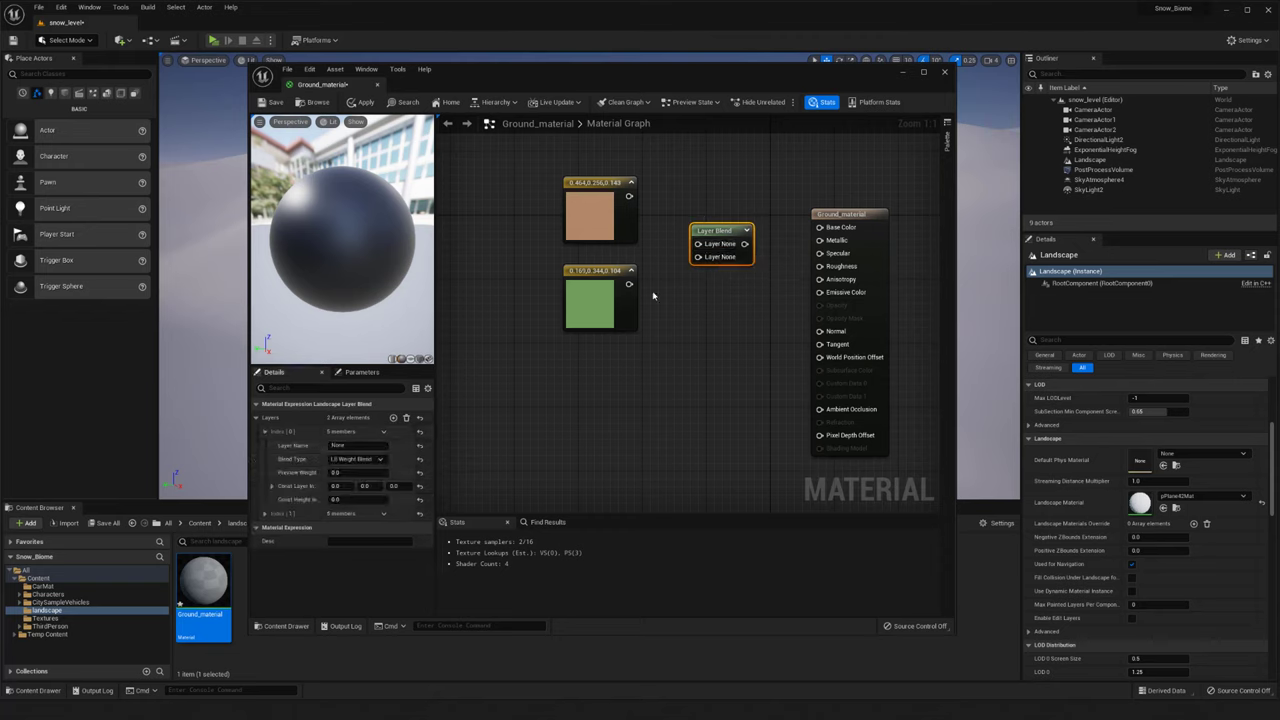
left_click(338, 445)
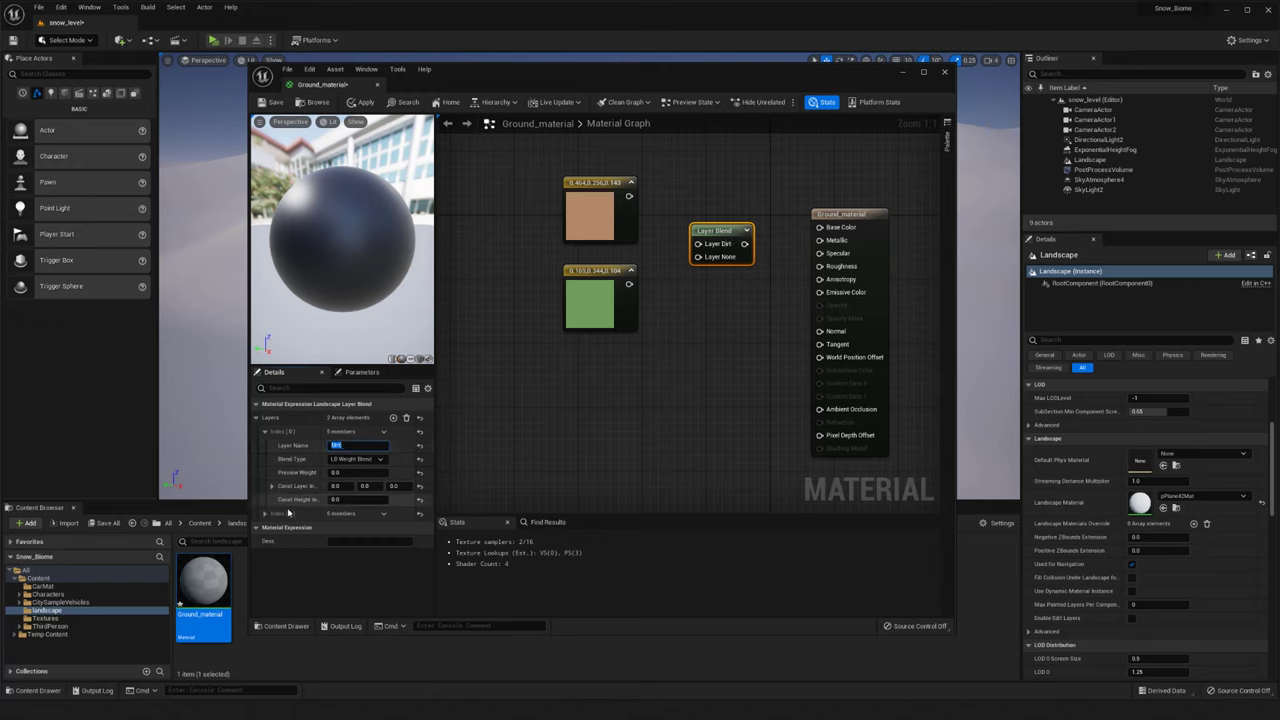
left_click(265, 513)
left_click(338, 527)
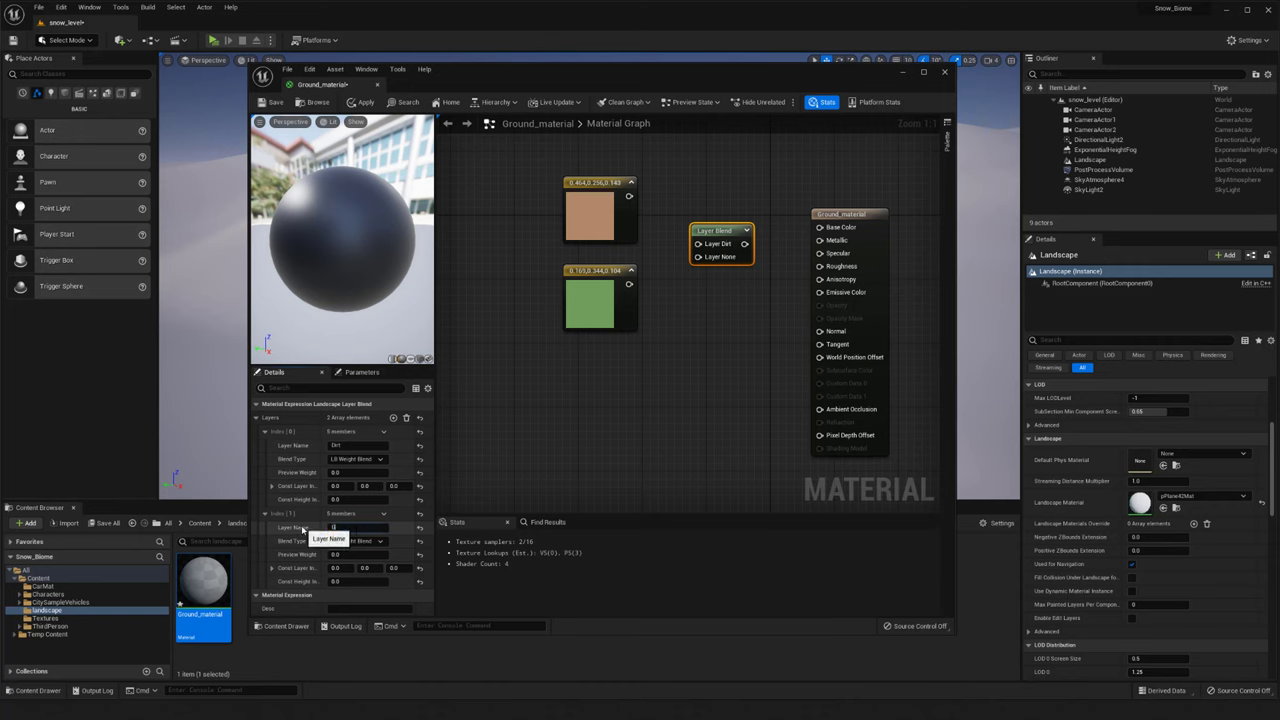
type("Grass")
key("Return")
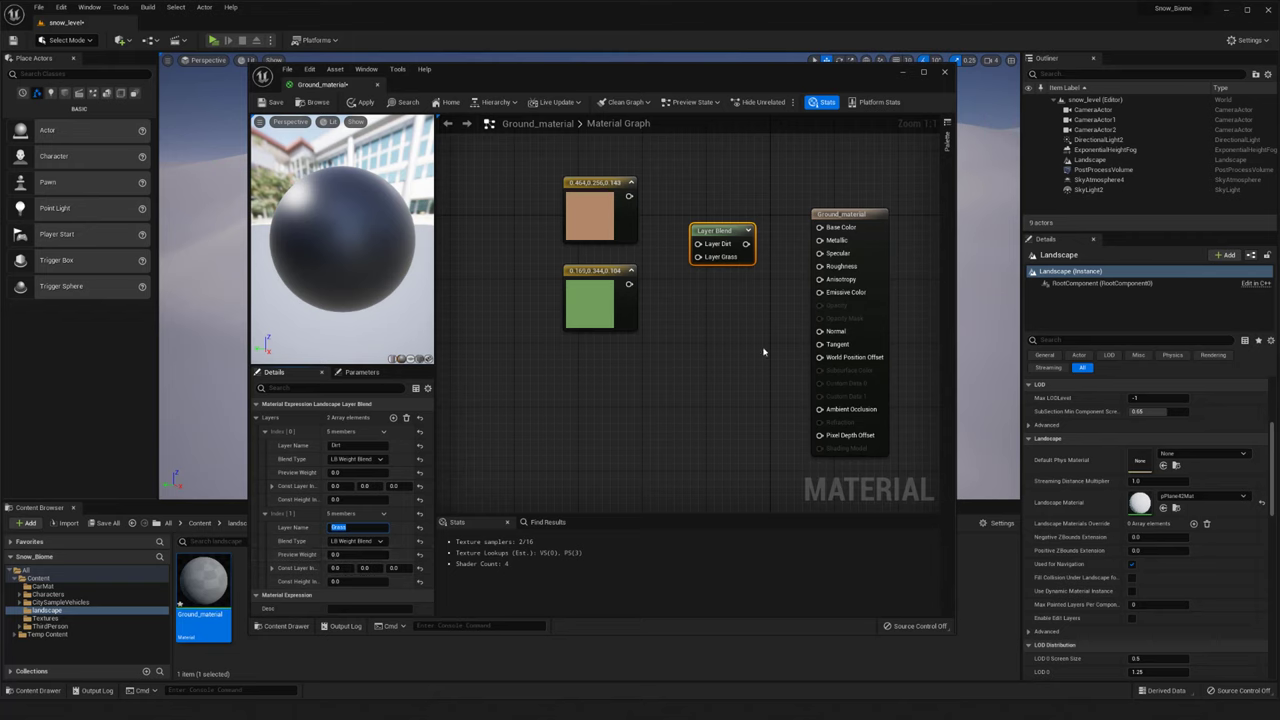
Wire brown to Layer Dirt, green to Layer Grass and the blend to Base Color, then save and close the material
left_click_drag(629, 196, 629, 284)
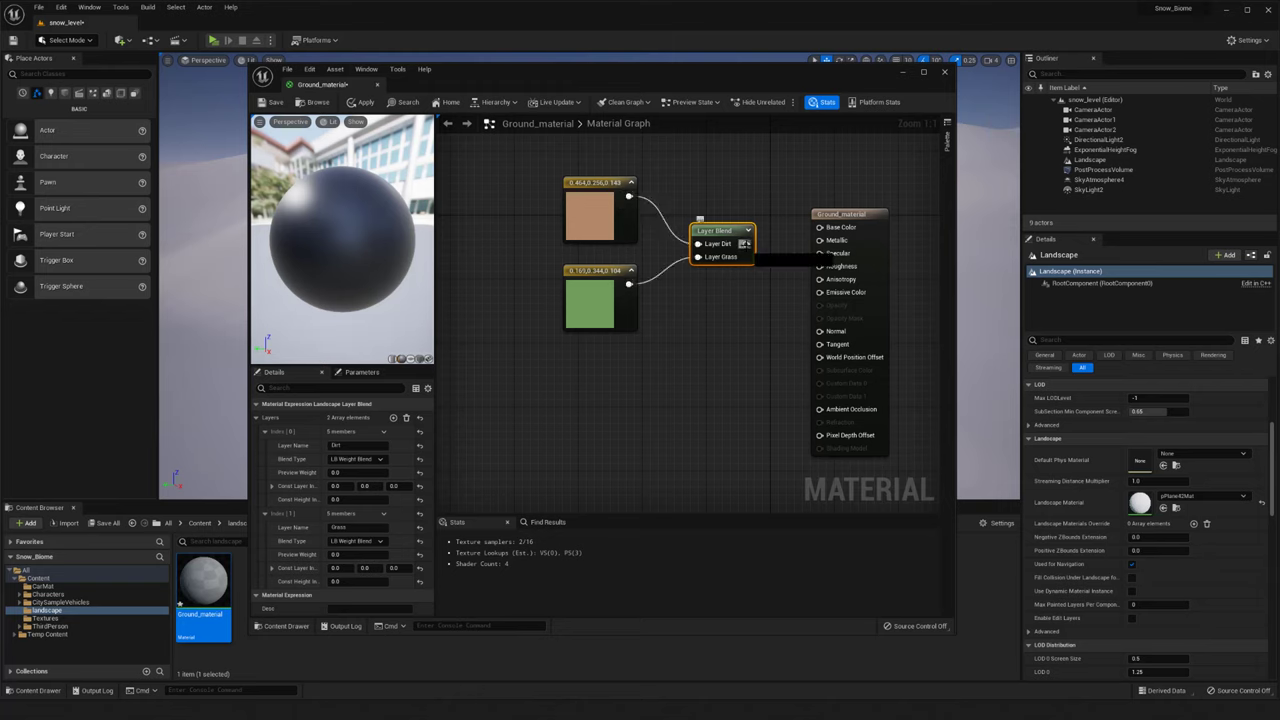
left_click_drag(746, 244, 829, 229)
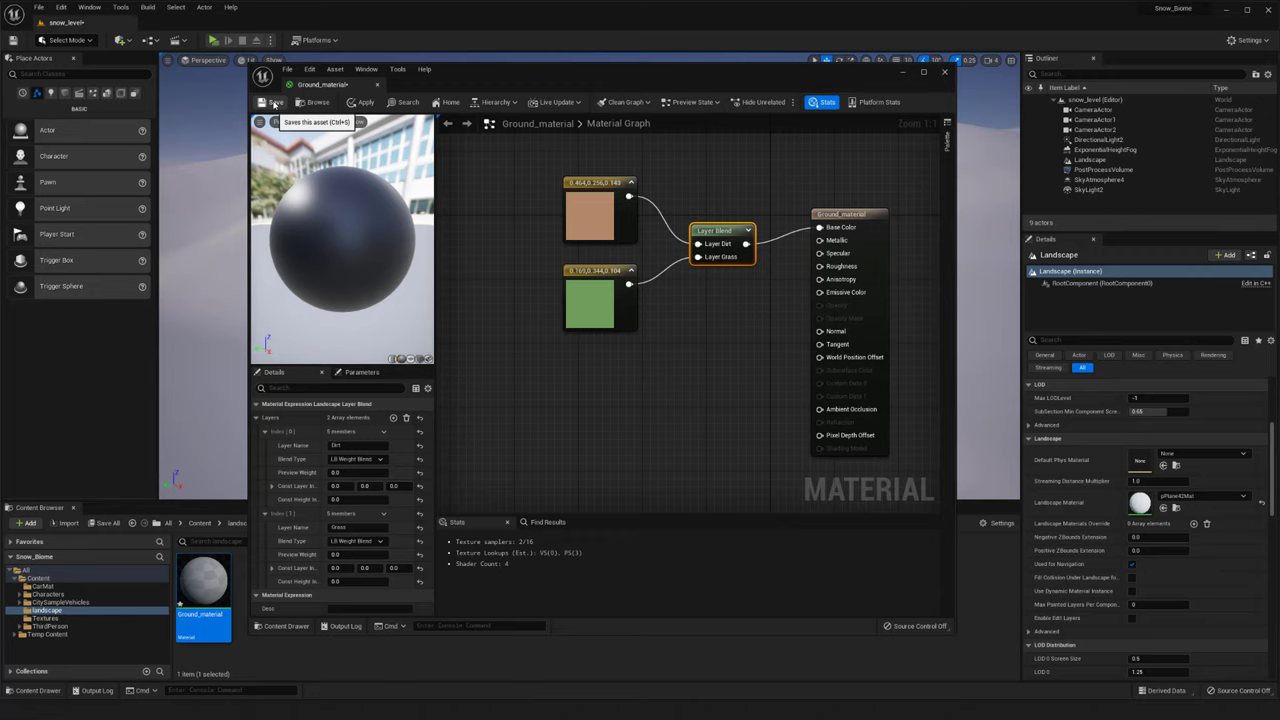
key("ctrl+s")
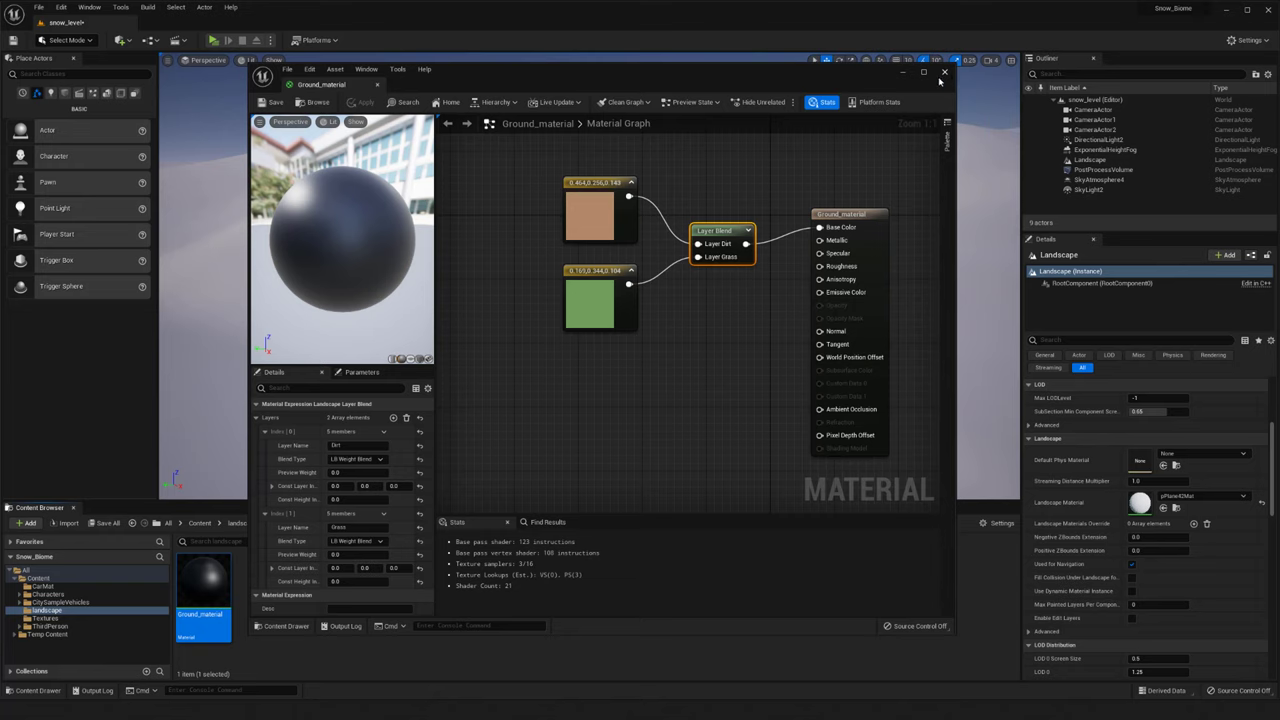
left_click(943, 73)
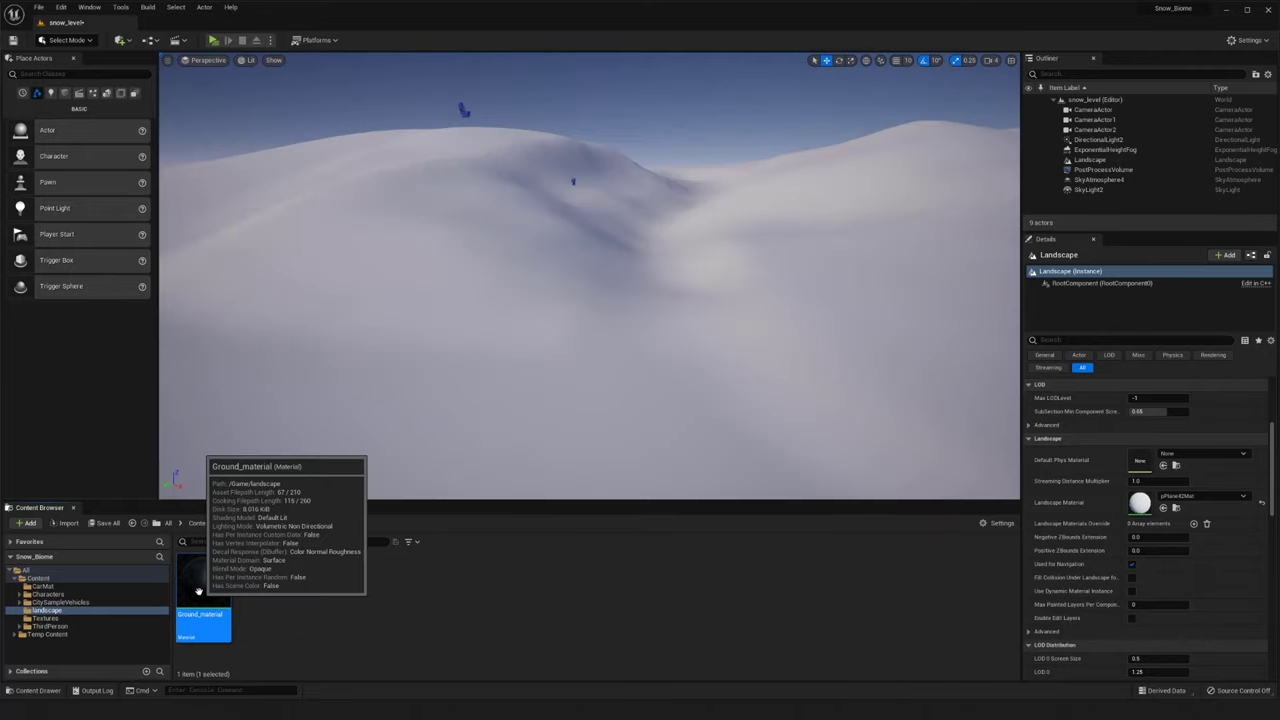
Assign Ground_material as the Landscape Material of the selected landscape
left_click(815, 301)
right_click_drag(848, 300, 886, 304)
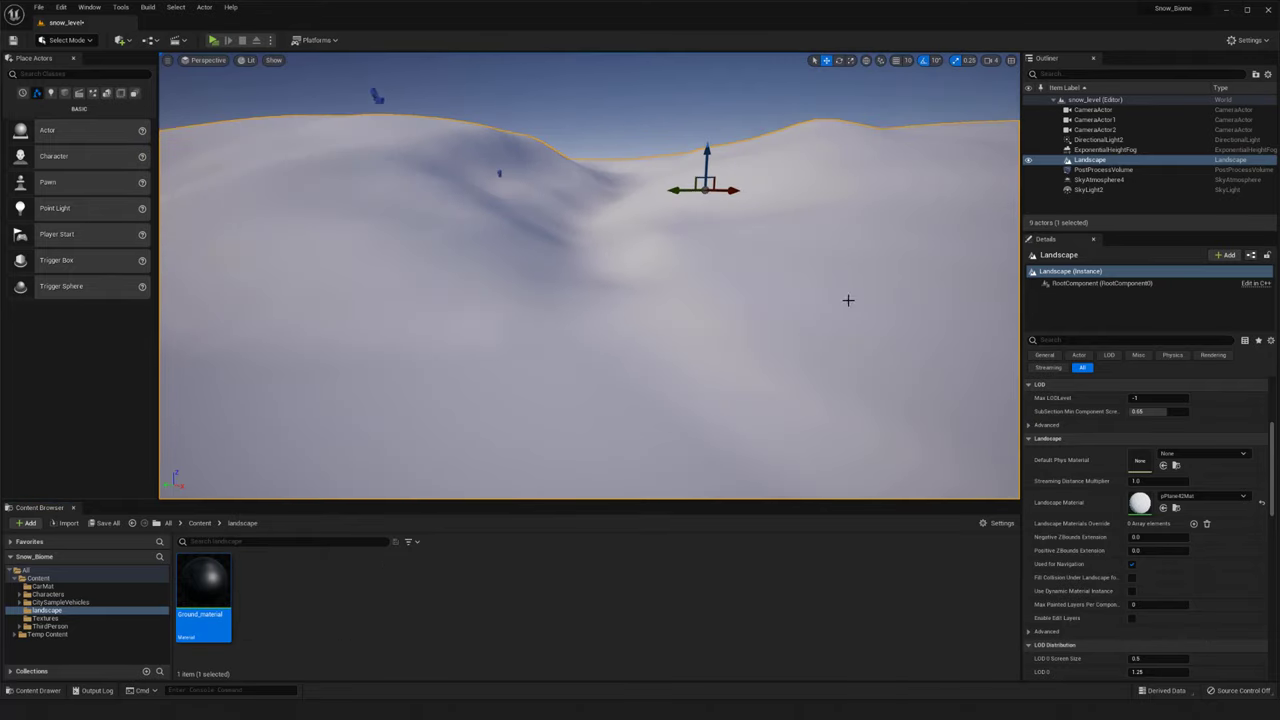
left_click_drag(203, 580, 1140, 502)
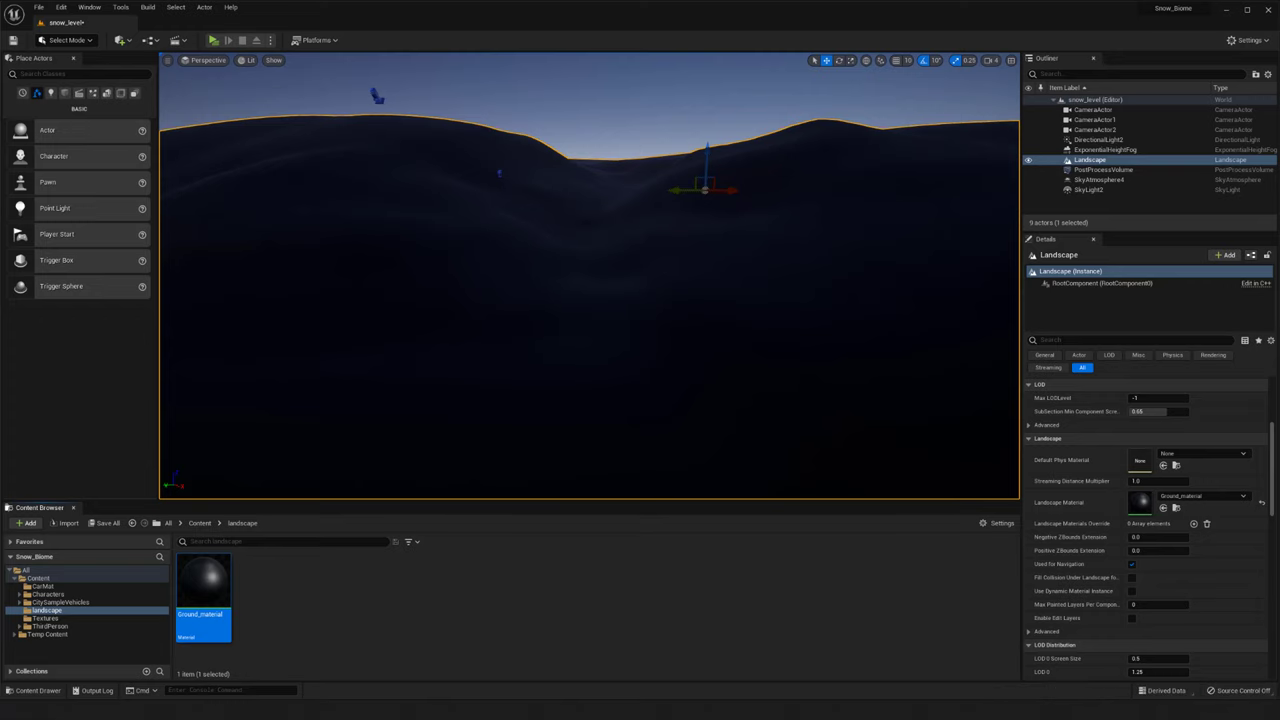
mouse_move(590, 276)
right_mouse_down()
mouse_move(602, 278)
mouse_move(530, 274)
mouse_move(612, 289)
right_mouse_up()
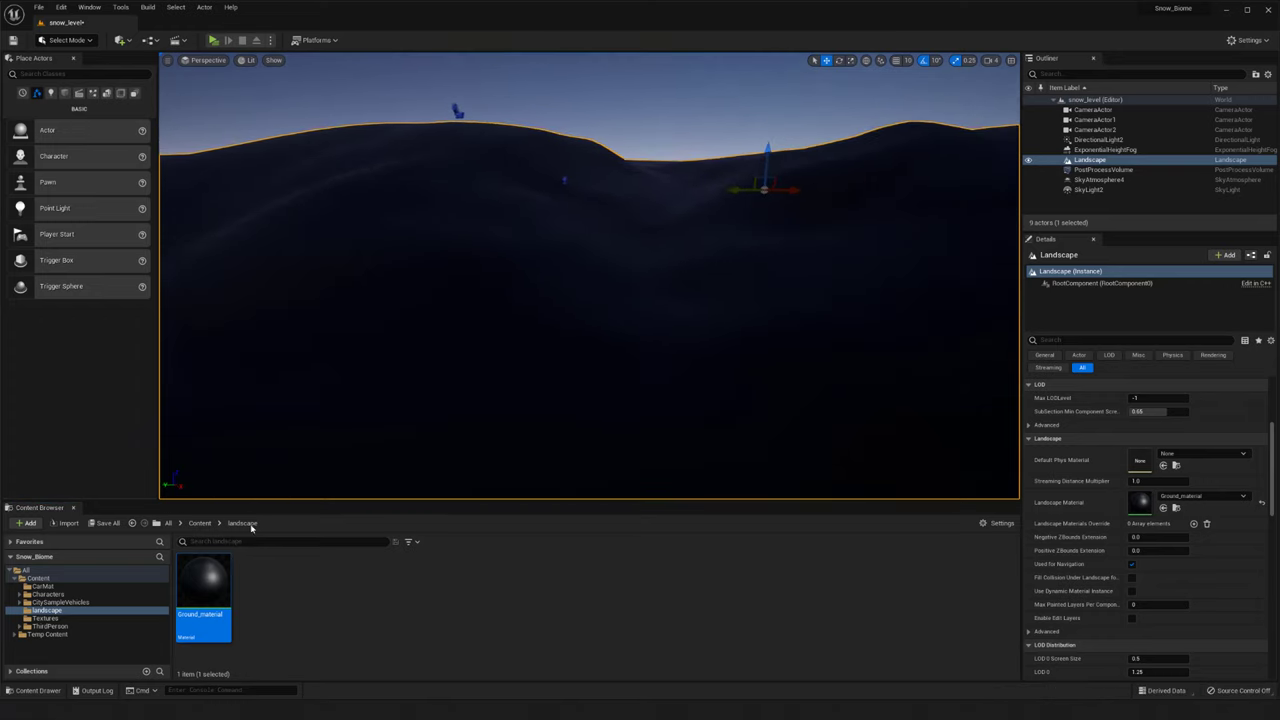
Switch to Landscape mode and activate its Paint tools
left_click(67, 41)
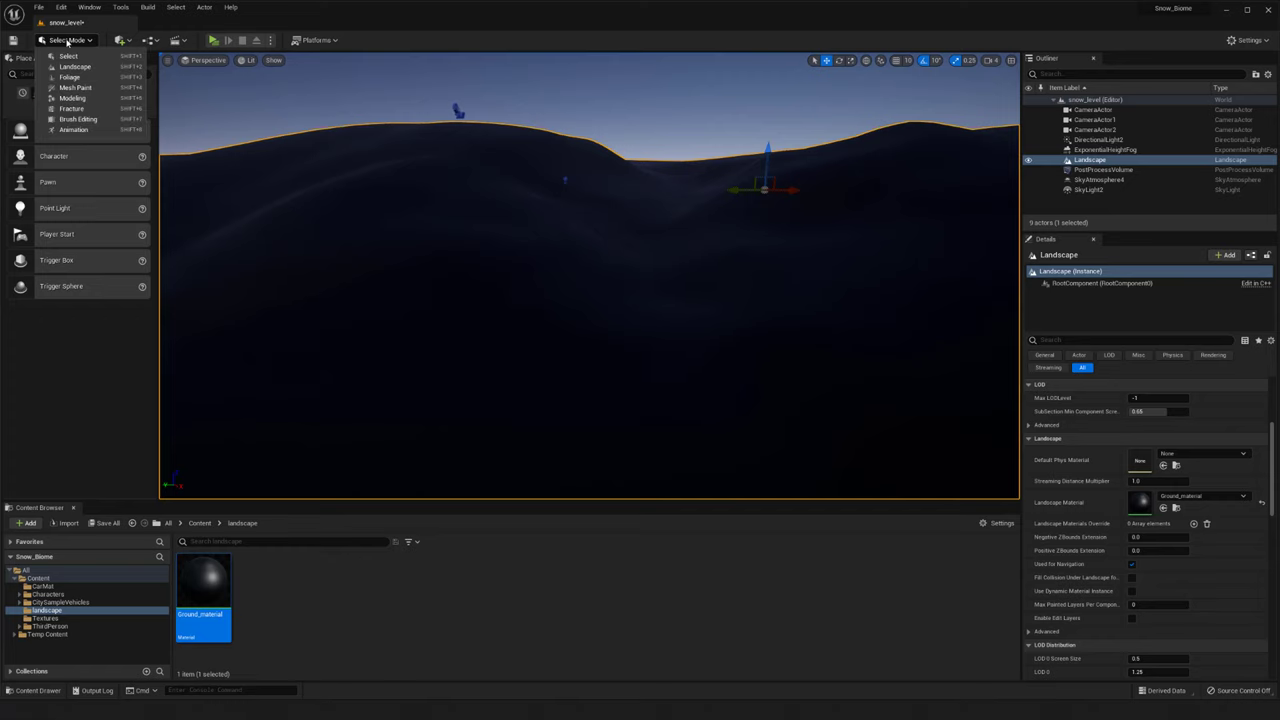
left_click(71, 65)
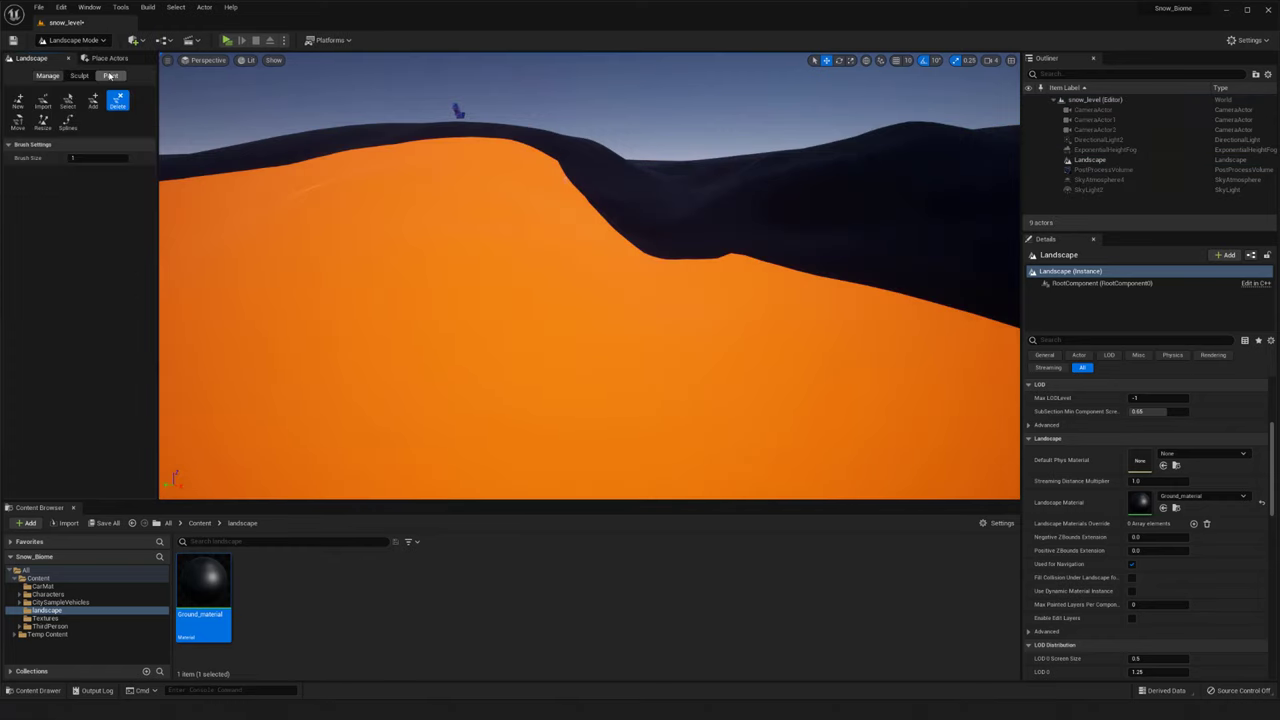
left_click(110, 76)
right_click_drag(414, 277, 414, 272)
key("w")
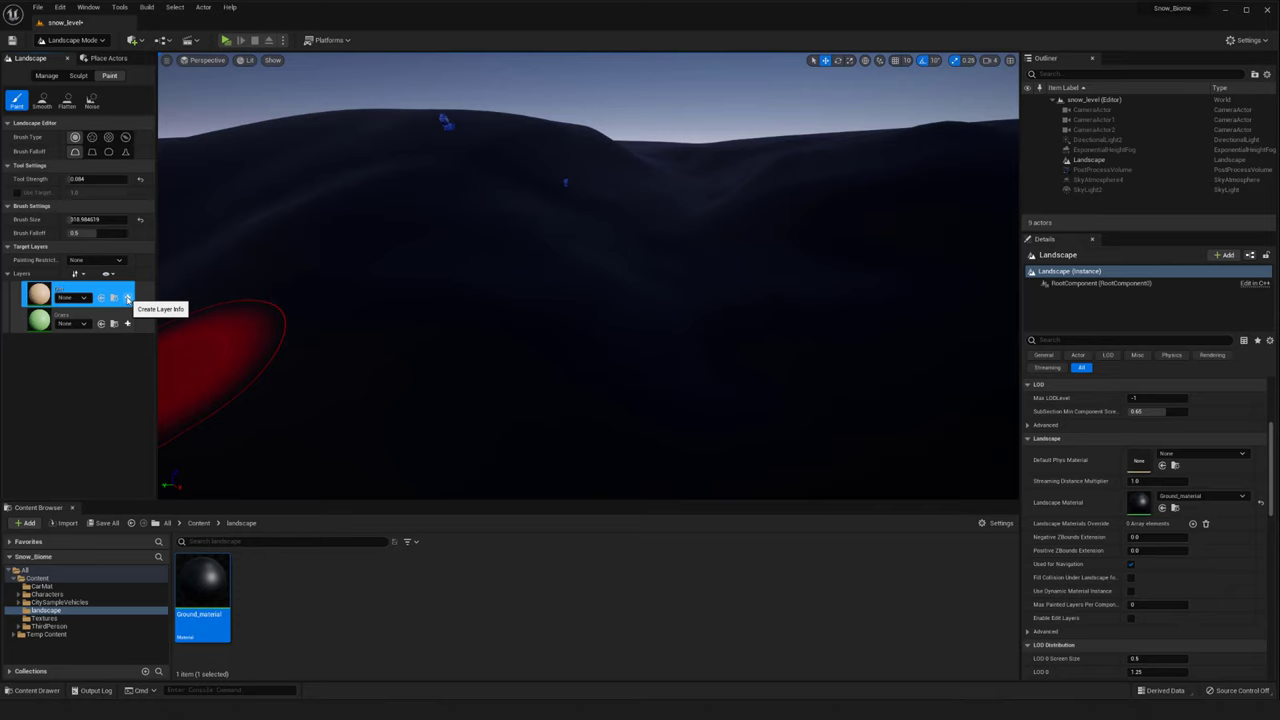
Create weight-blended layer infos Dirt_LayerInfo and Grass_LayerInfo in the snow_level_sharedassets folder for the two target layers
left_click(127, 298)
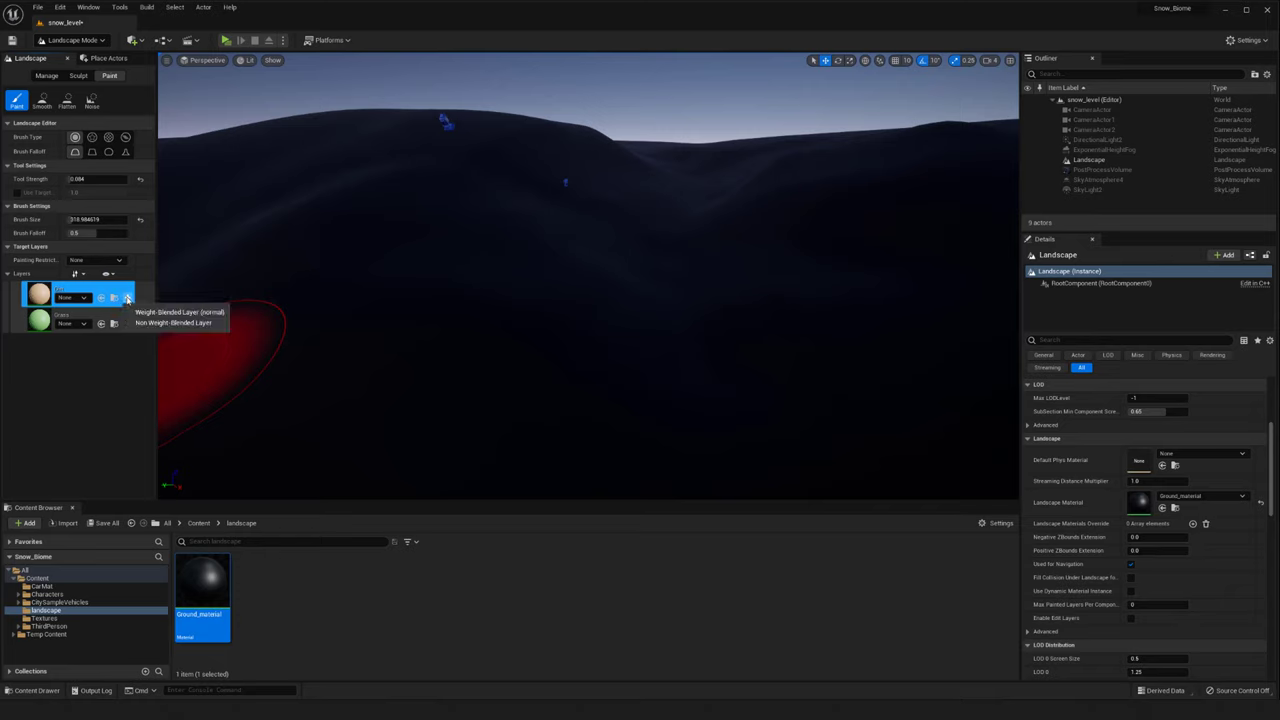
left_click(177, 313)
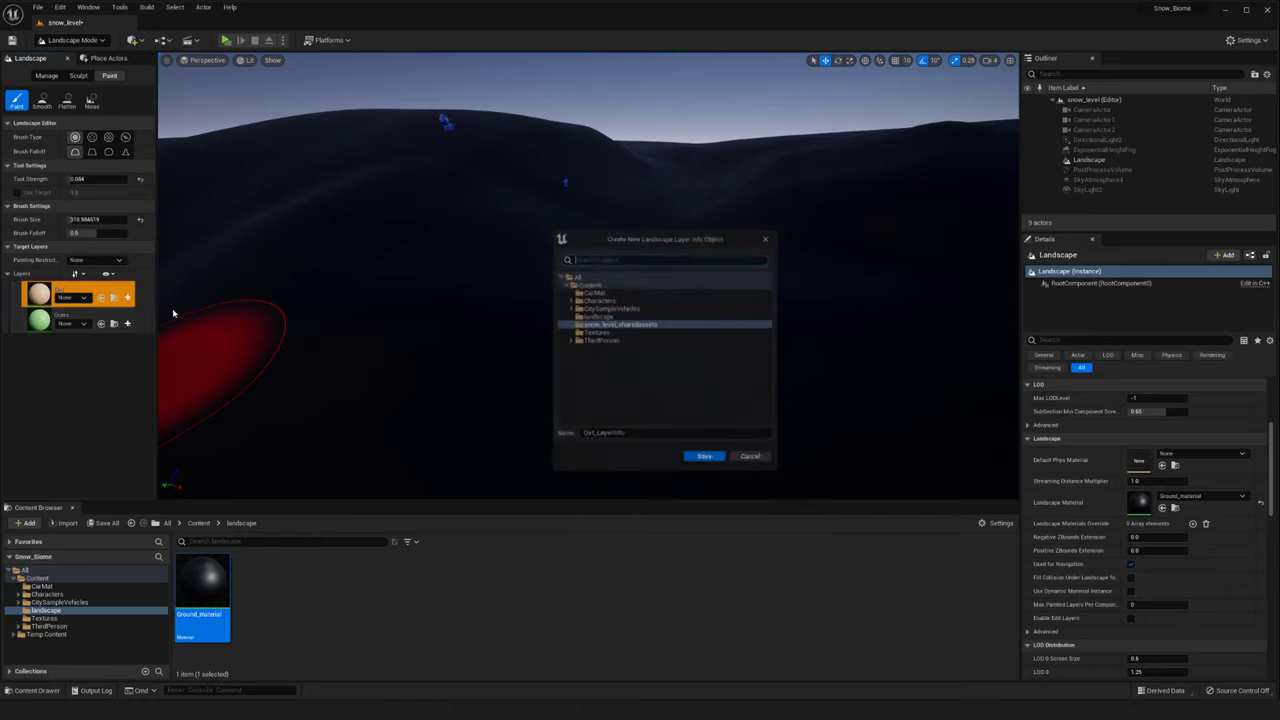
left_click(705, 458)
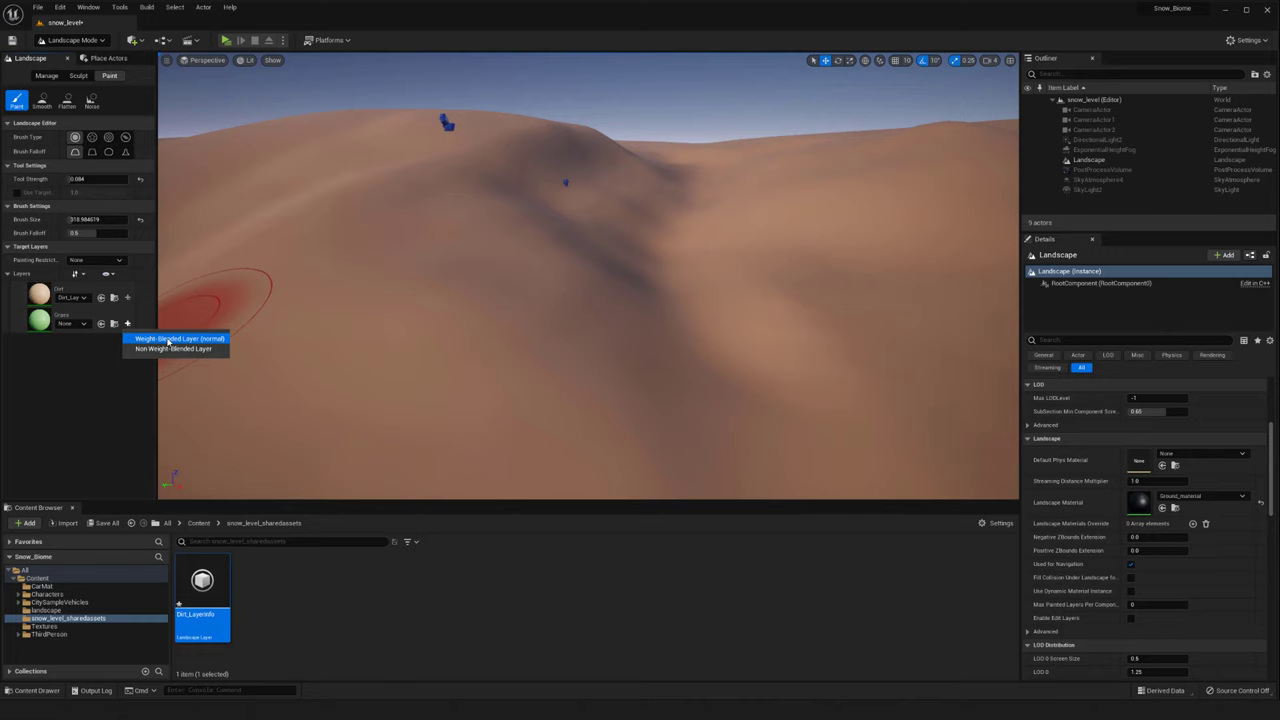
left_click(168, 340)
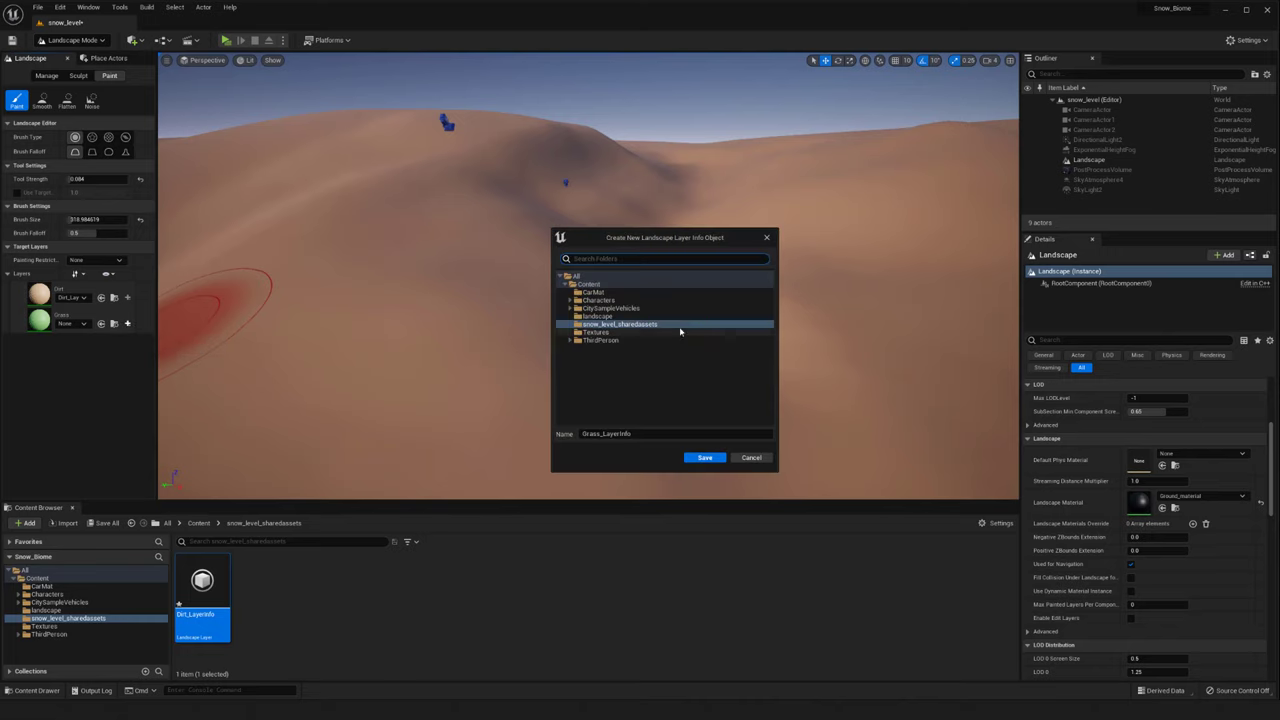
left_click(716, 460)
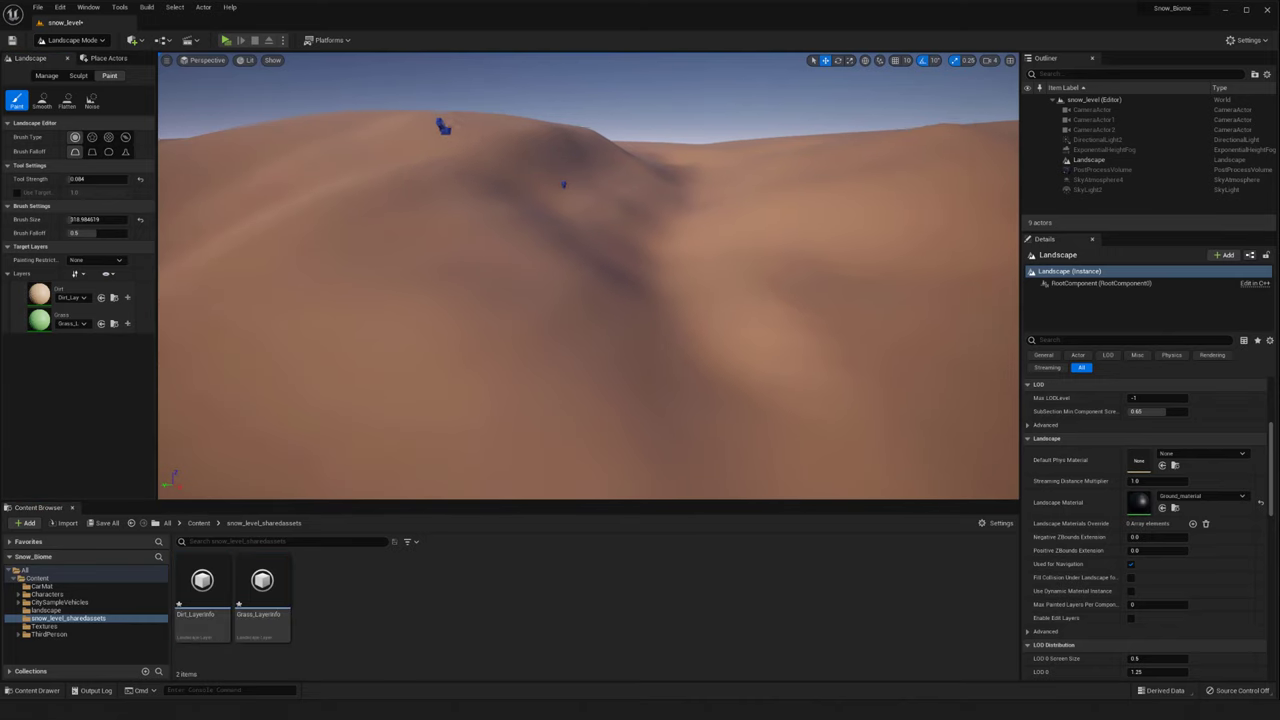
Target the Grass layer, enlarge the paint brush, and paint a first grass patch on the hill beside the valley
left_click(33, 325)
key("s")
right_click_drag(509, 374, 507, 372)
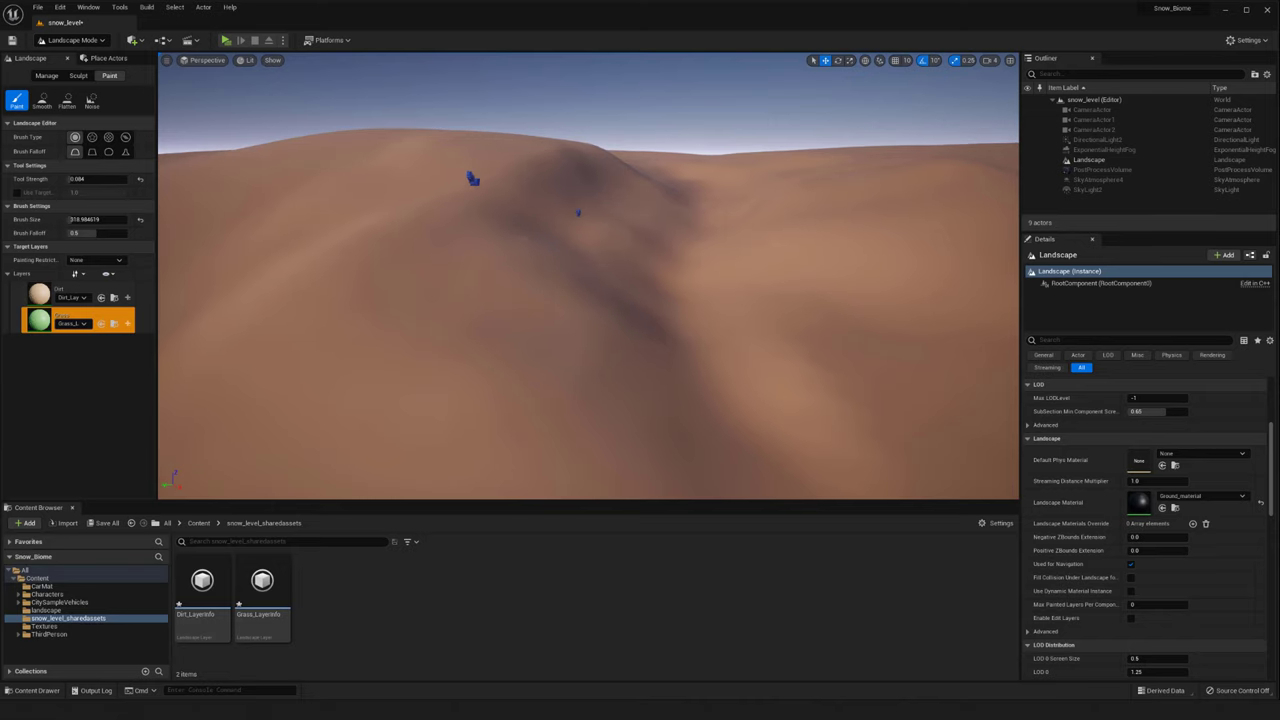
key("w")
mouse_move(588, 276)
right_mouse_down()
mouse_move(600, 286)
mouse_move(557, 308)
right_mouse_up()
key("s")
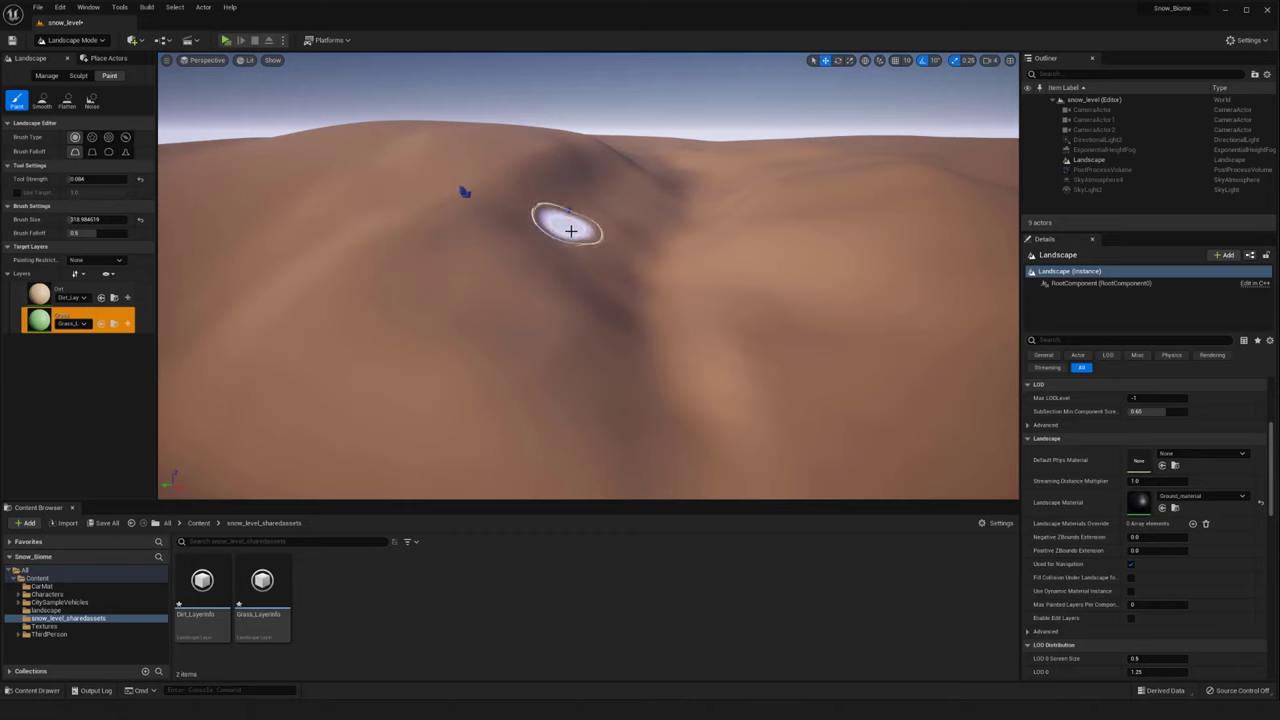
right_click_drag(680, 277, 372, 264)
key("s")
key("w")
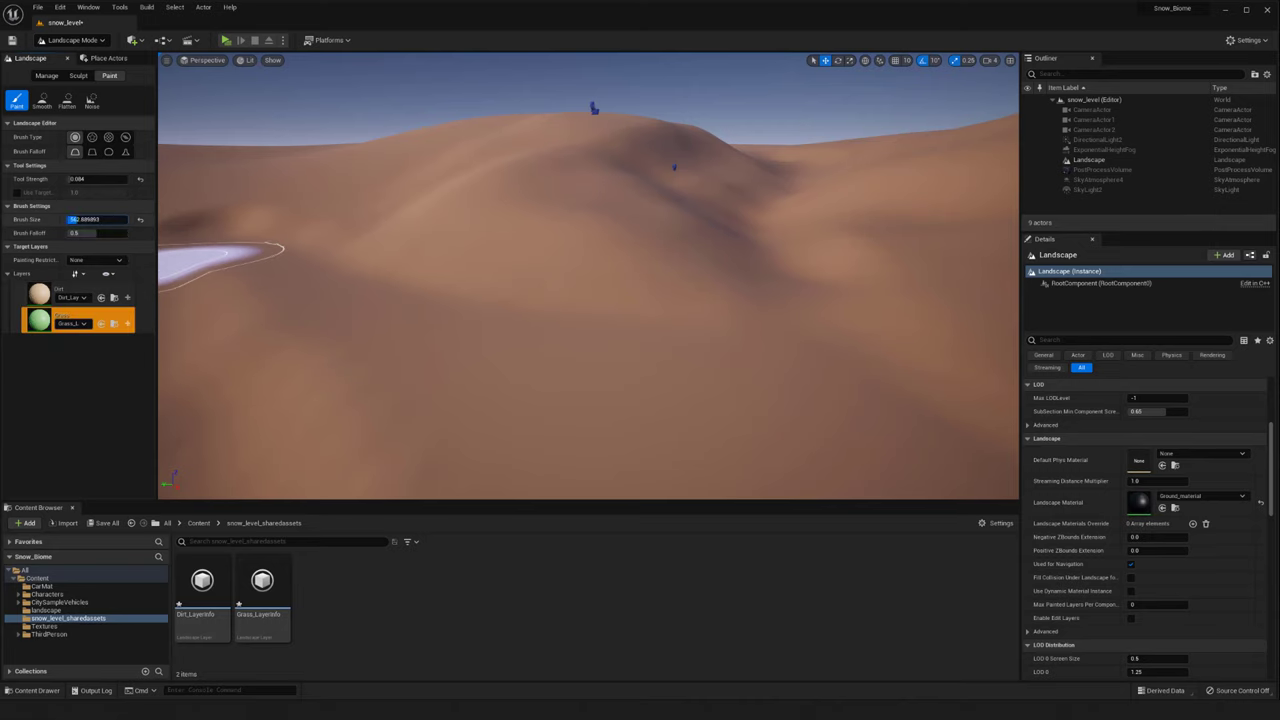
left_click(491, 205)
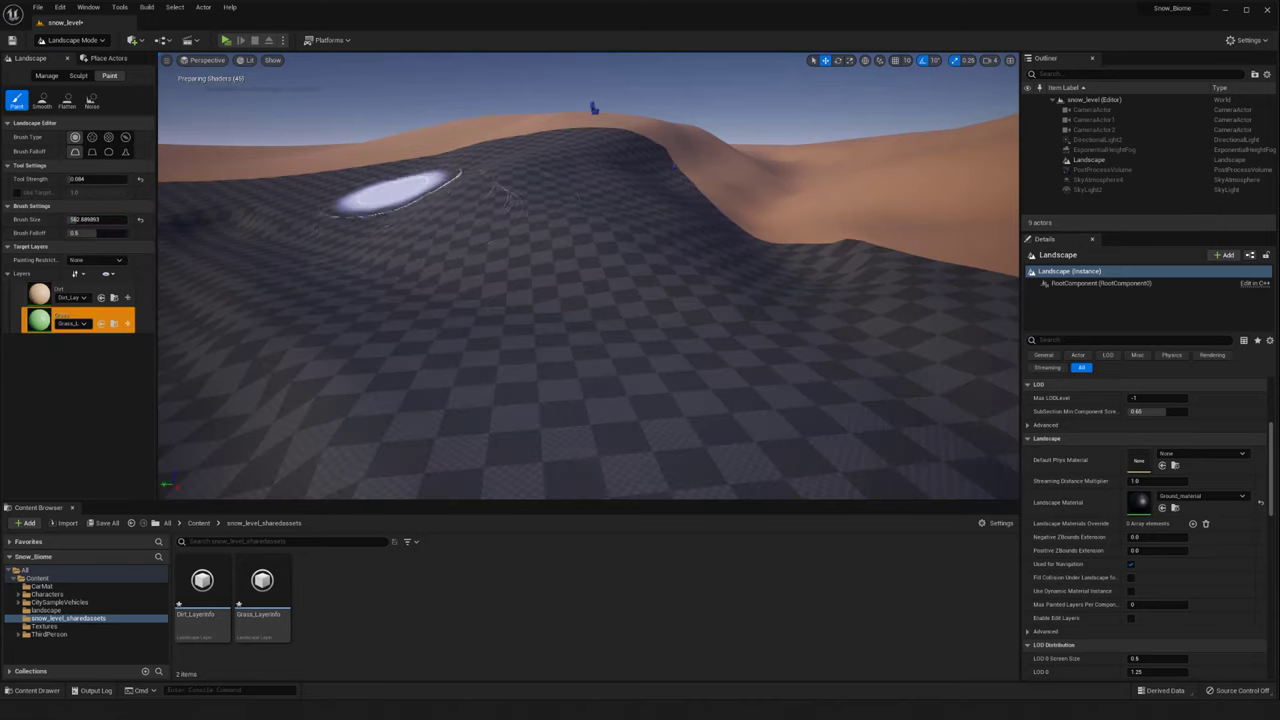
Paint the Grass layer across the front slope of the same hill and up to its crest
right_click_drag(471, 188, 416, 176)
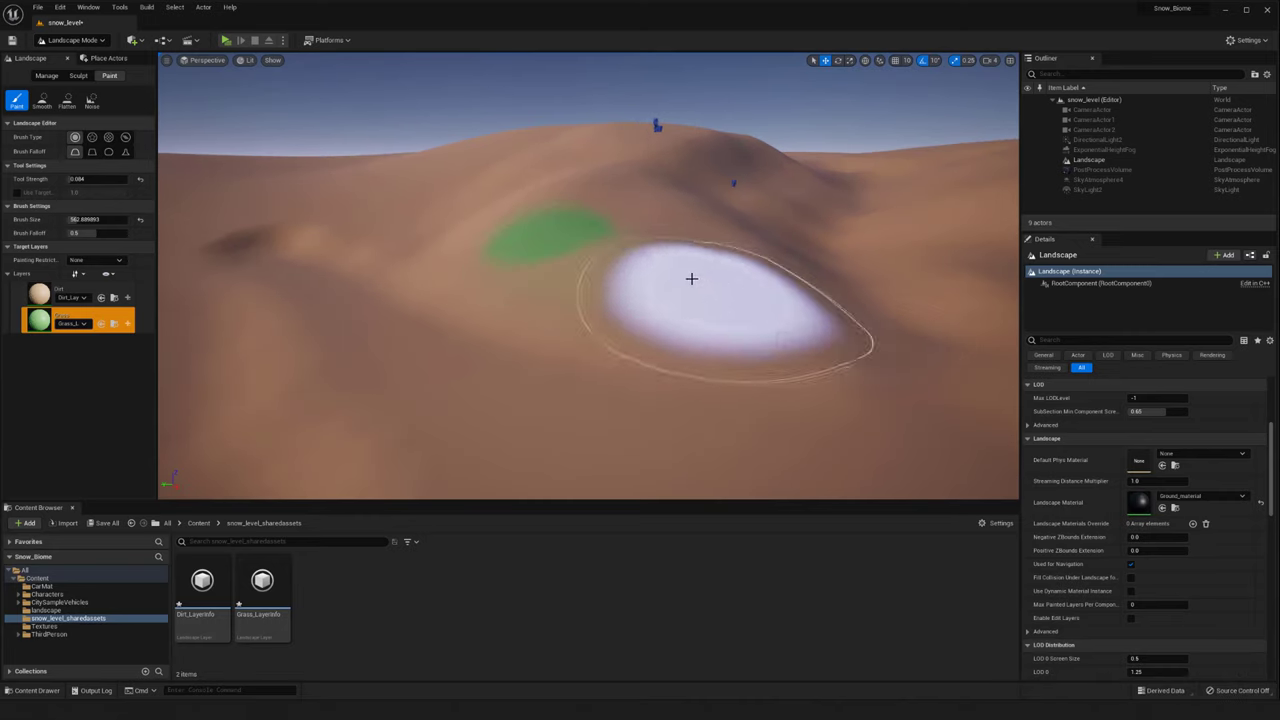
mouse_move(724, 284)
left_mouse_down()
mouse_move(557, 234)
mouse_move(671, 251)
mouse_move(553, 192)
mouse_move(494, 234)
mouse_move(585, 168)
left_mouse_up()
left_click_drag(472, 241, 415, 210)
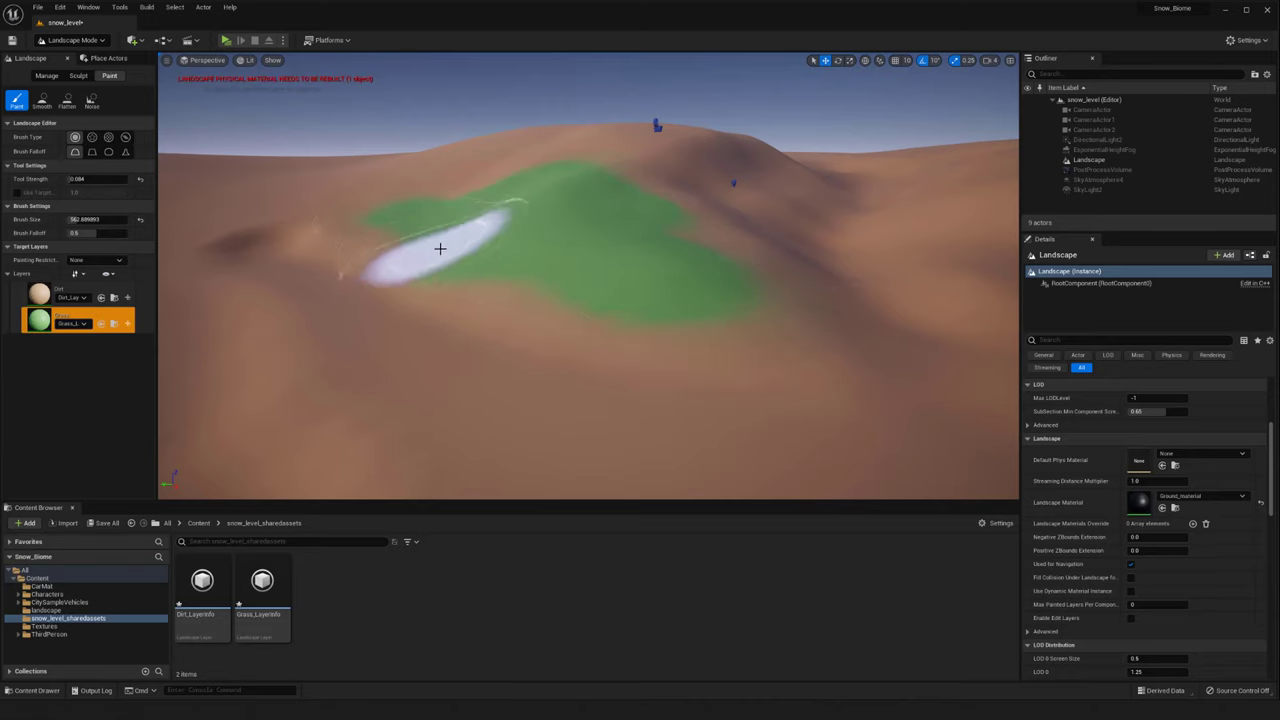
left_click_drag(329, 212, 410, 260)
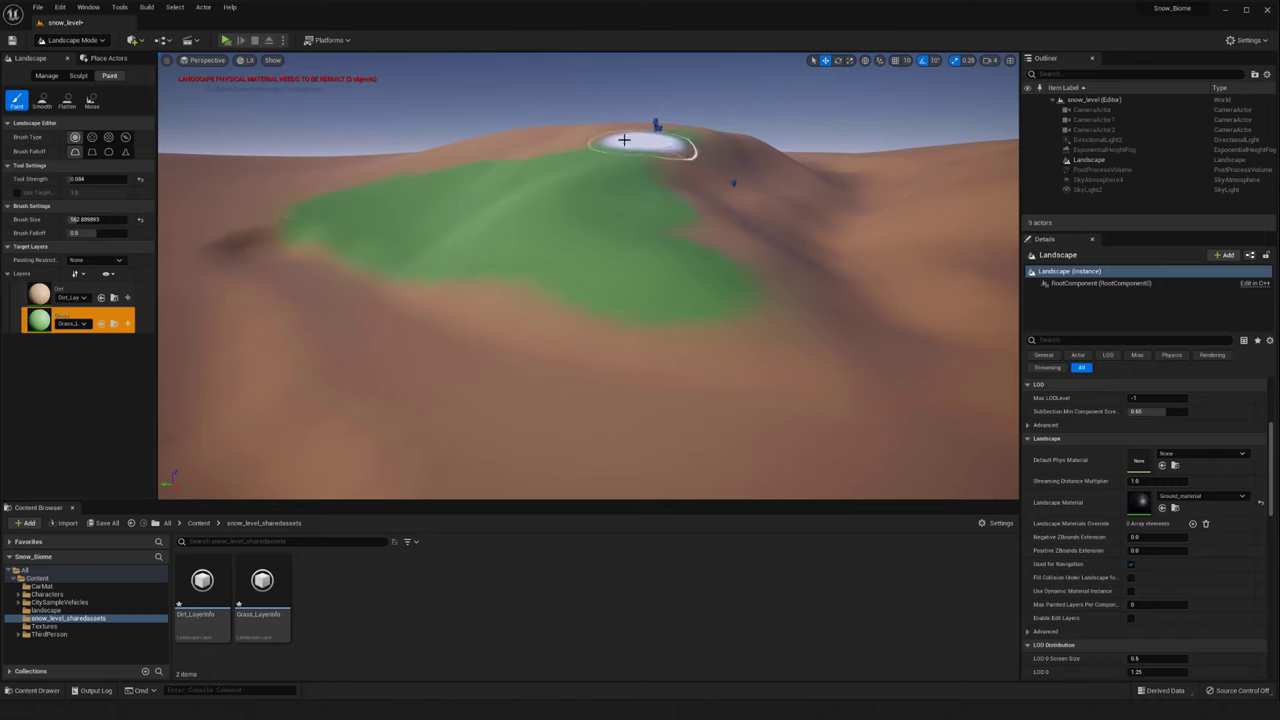
mouse_move(392, 171)
left_mouse_down()
mouse_move(543, 246)
mouse_move(734, 271)
mouse_move(751, 297)
mouse_move(671, 242)
mouse_move(691, 226)
mouse_move(583, 251)
left_mouse_up()
Paint a strip of grass up the opposite hill, leaving the valley floor as dirt
key("s")
mouse_move(468, 362)
right_mouse_down()
mouse_move(455, 350)
mouse_move(425, 380)
mouse_move(600, 335)
right_mouse_up()
mouse_move(720, 295)
right_mouse_down()
mouse_move(735, 335)
mouse_move(850, 345)
right_mouse_up()
key("w")
mouse_move(720, 294)
left_mouse_down()
mouse_move(609, 251)
mouse_move(689, 309)
mouse_move(600, 249)
mouse_move(727, 324)
mouse_move(771, 262)
mouse_move(697, 238)
left_mouse_up()
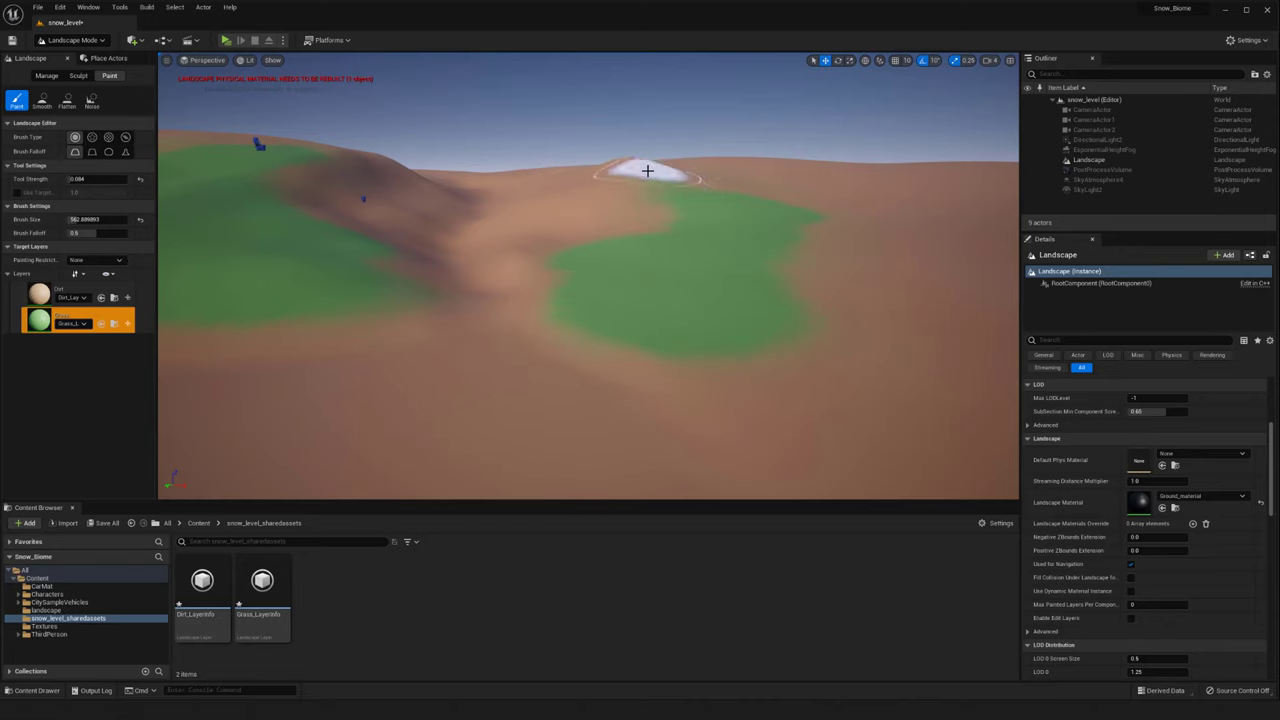
Set the brush size to about 2078 and cover the opposite hill and the first hill's crest and back with grass
left_click_drag(84, 219, 106, 220)
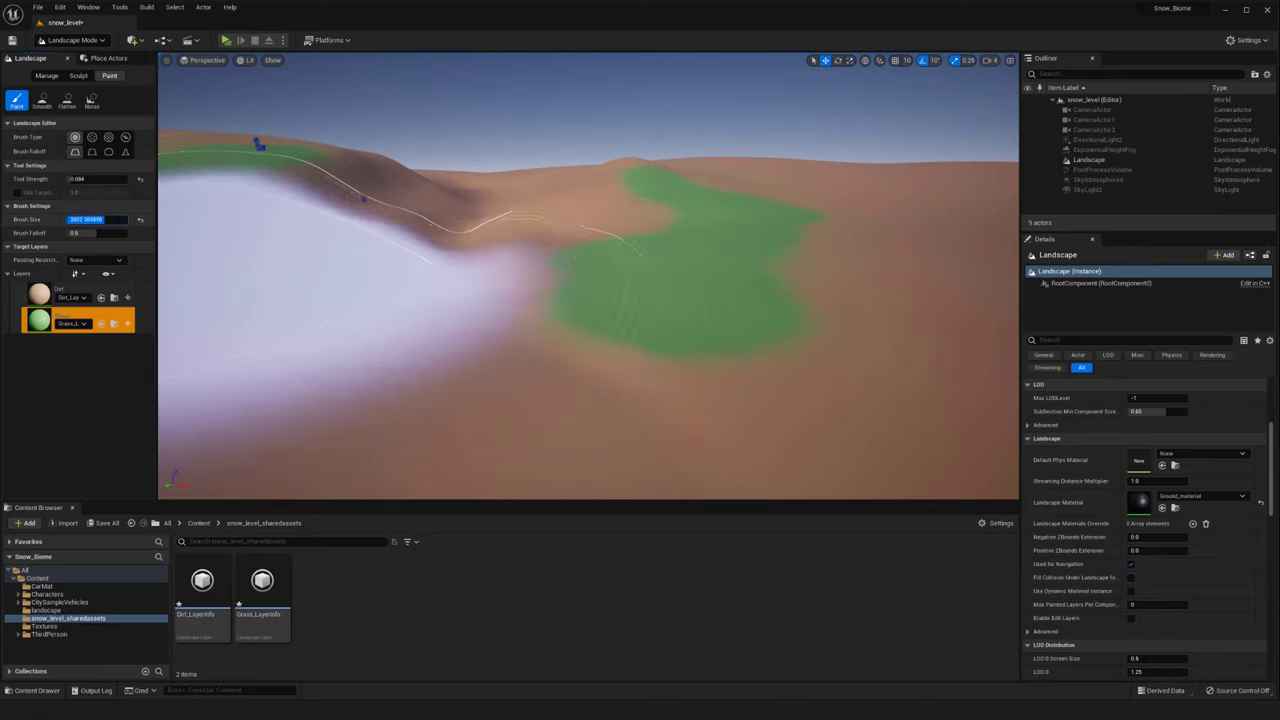
middle_click_drag(727, 287, 714, 207)
mouse_move(726, 286)
left_mouse_down()
mouse_move(771, 263)
mouse_move(674, 234)
mouse_move(677, 291)
mouse_move(654, 223)
mouse_move(669, 240)
left_mouse_up()
right_click_drag(669, 240, 780, 290)
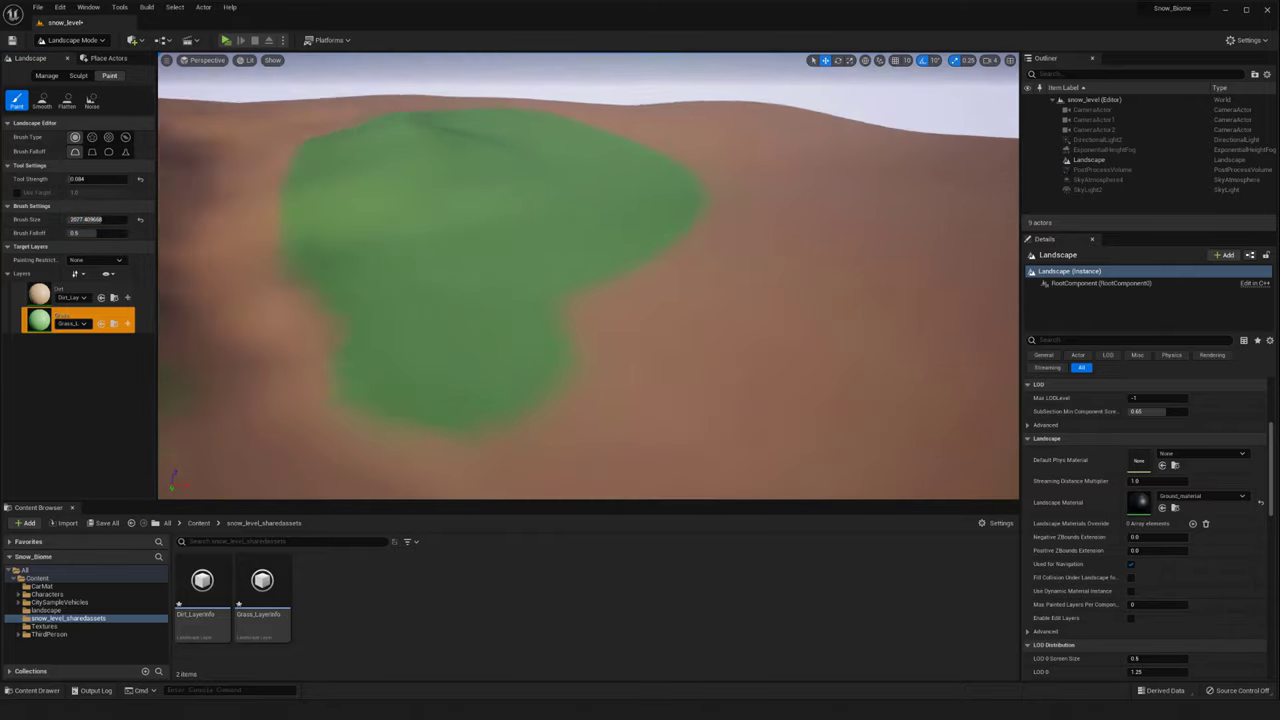
mouse_move(669, 242)
left_mouse_down()
mouse_move(702, 271)
mouse_move(634, 157)
mouse_move(789, 163)
mouse_move(637, 291)
mouse_move(664, 200)
mouse_move(628, 212)
left_mouse_up()
mouse_move(628, 212)
right_mouse_down()
mouse_move(450, 200)
mouse_move(650, 180)
right_mouse_up()
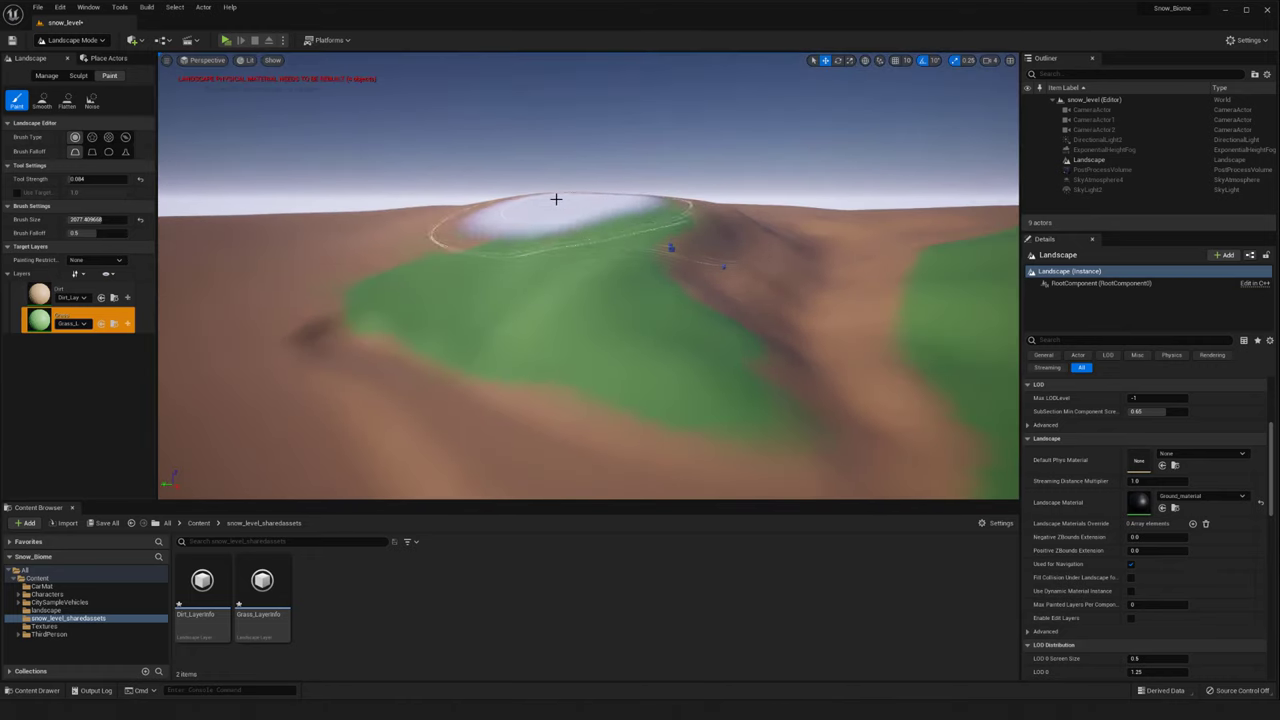
left_click_drag(426, 229, 320, 259)
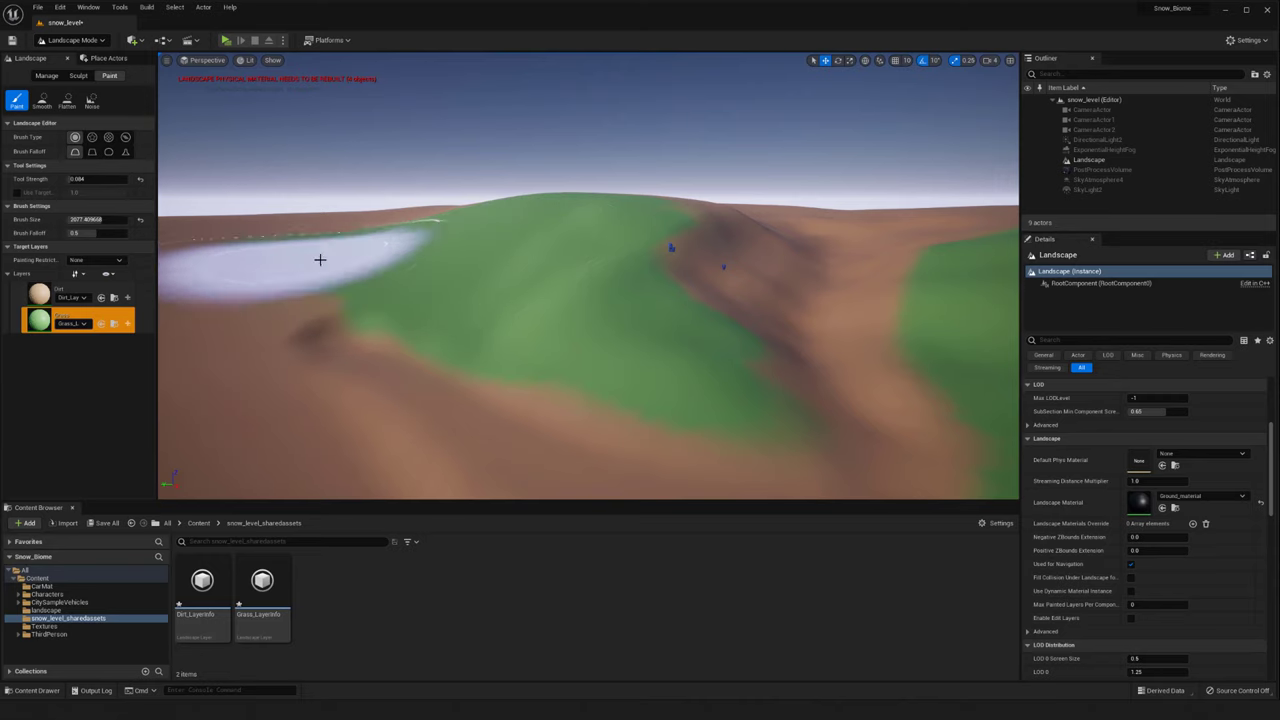
Reduce the brush size to about 538 and paint small grass patches on the bare slope beside the valley
right_click_drag(352, 251, 520, 230)
mouse_move(563, 271)
right_mouse_down()
mouse_move(520, 320)
mouse_move(600, 250)
mouse_move(563, 271)
mouse_move(556, 212)
right_mouse_up()
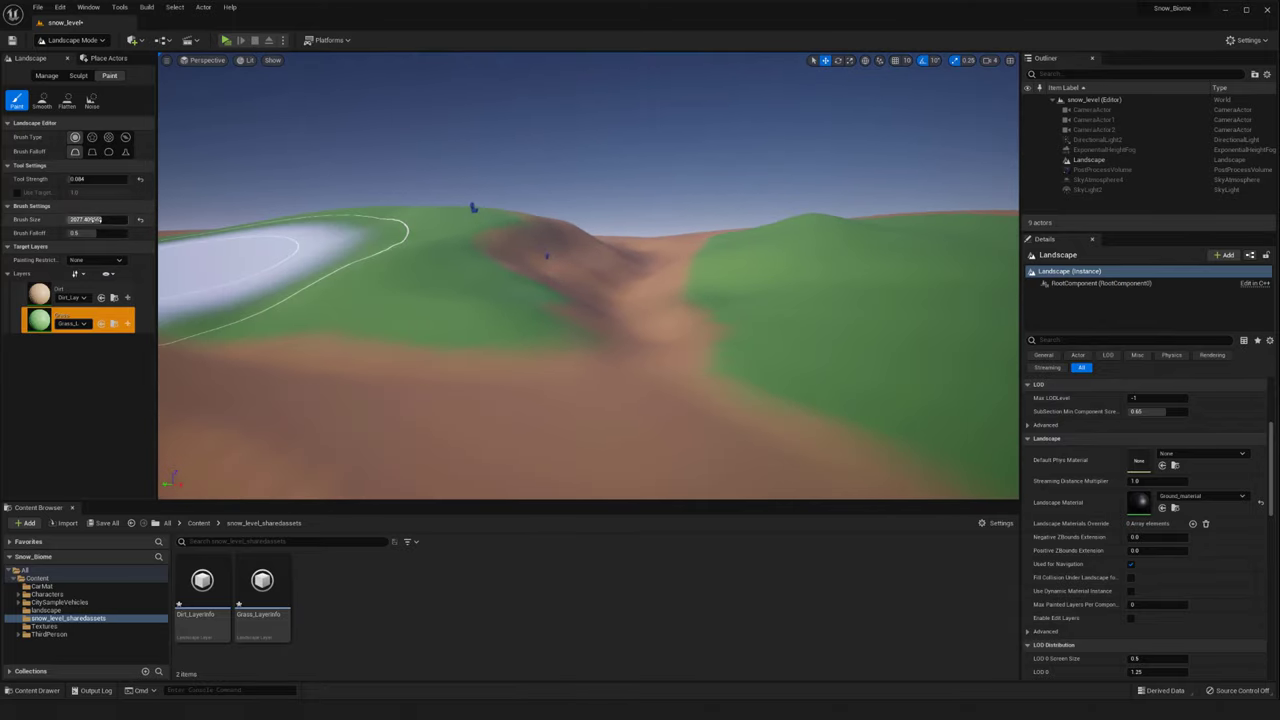
mouse_move(598, 312)
right_mouse_down()
mouse_move(600, 268)
mouse_move(598, 282)
right_mouse_up()
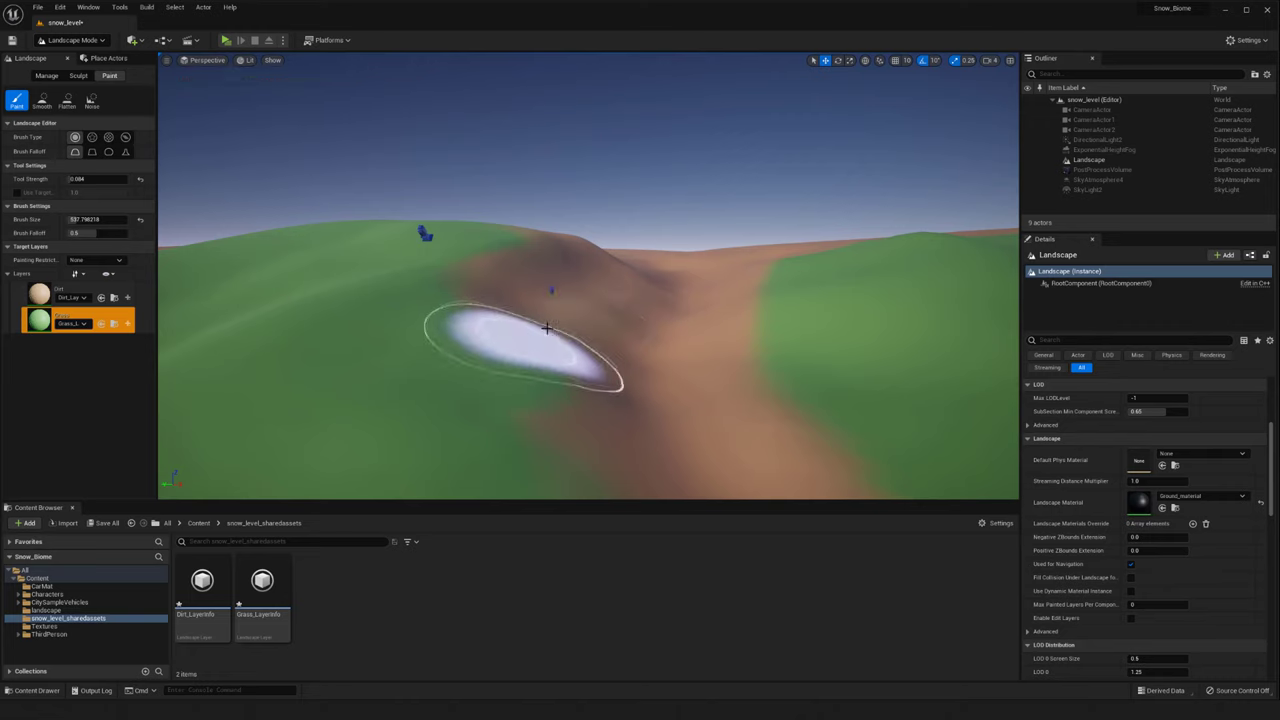
left_click_drag(546, 328, 615, 287)
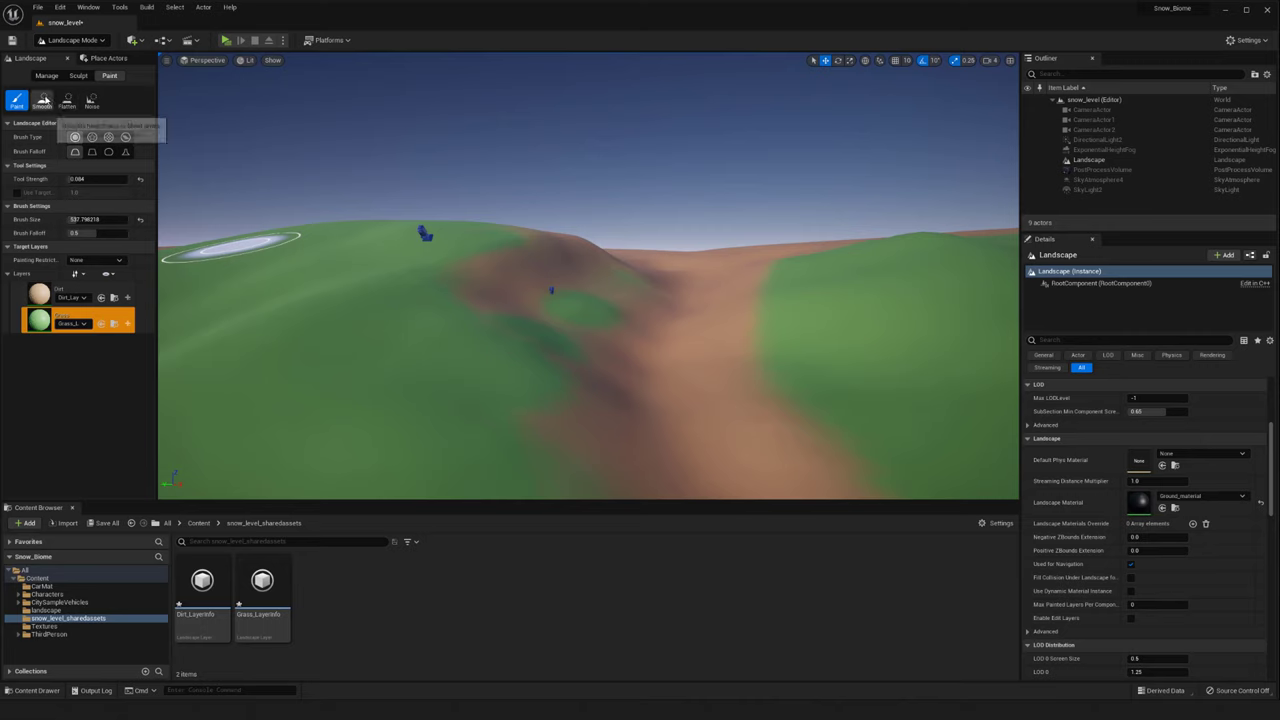
Use the Smooth paint tool to soften the grass and dirt borders along both sides of the valley
left_click(42, 100)
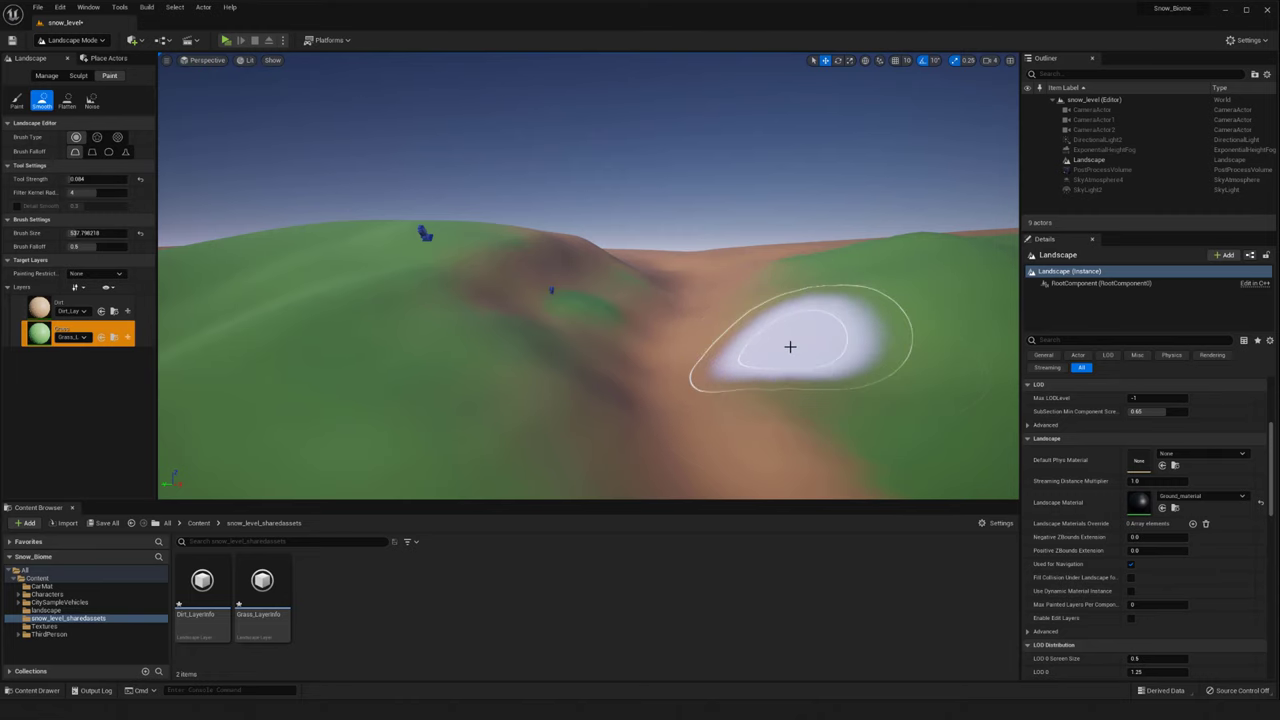
right_click_drag(790, 347, 611, 357)
mouse_move(611, 357)
left_mouse_down()
mouse_move(617, 340)
mouse_move(523, 203)
mouse_move(763, 423)
mouse_move(554, 203)
left_mouse_up()
right_click_drag(554, 203, 563, 160)
right_click_drag(770, 115, 700, 140)
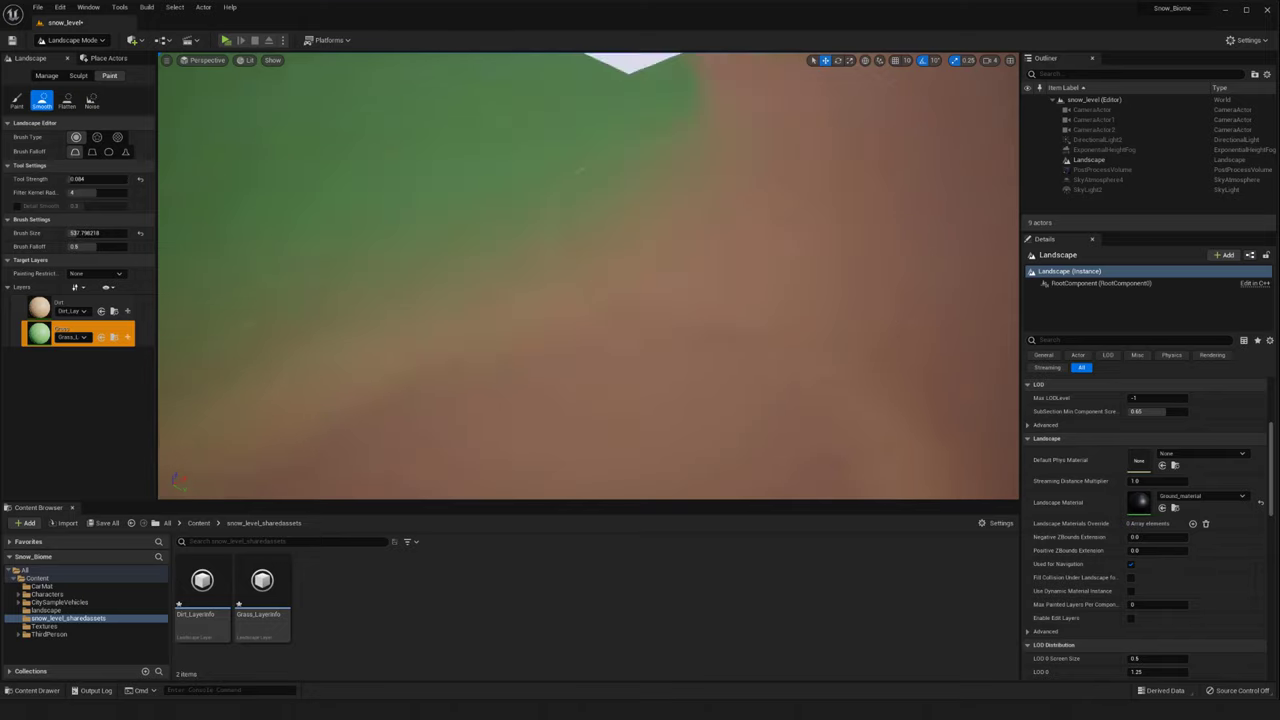
scroll(660, 217, "down", 3)
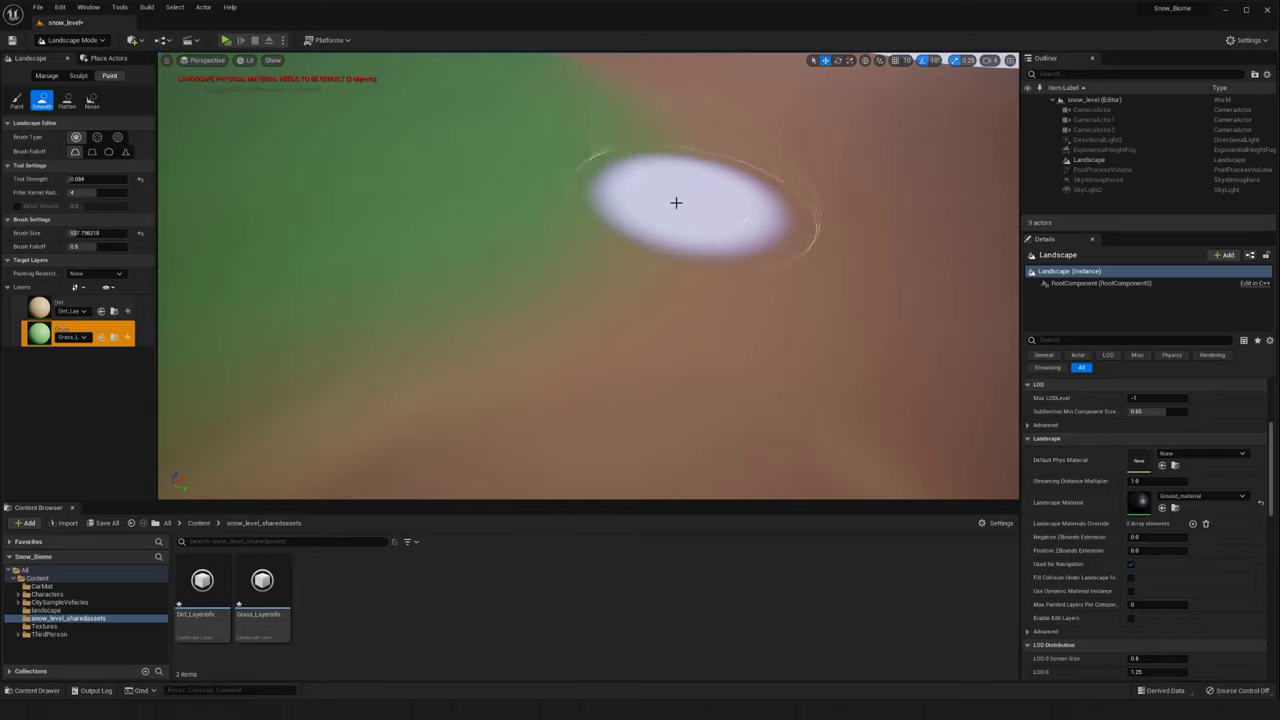
scroll(676, 203, "down", 5)
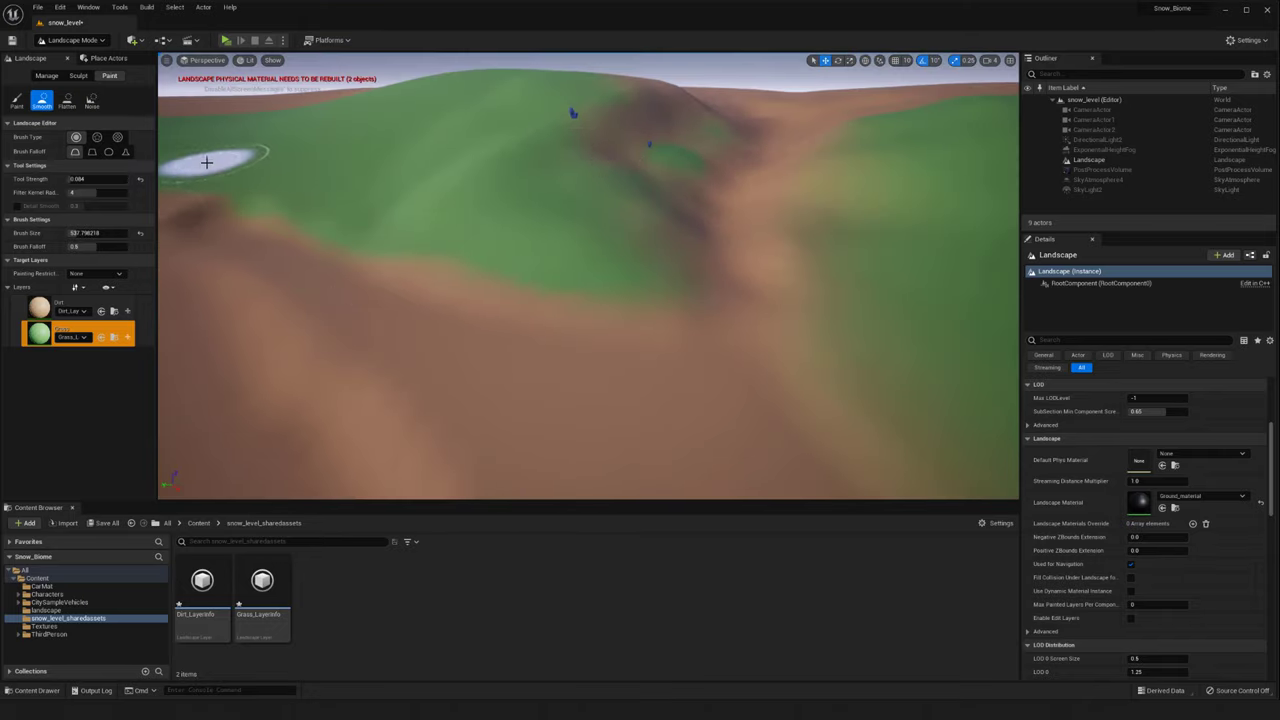
Smooth the grass border along the foot and crest of the first hill
right_click_drag(434, 242, 340, 198)
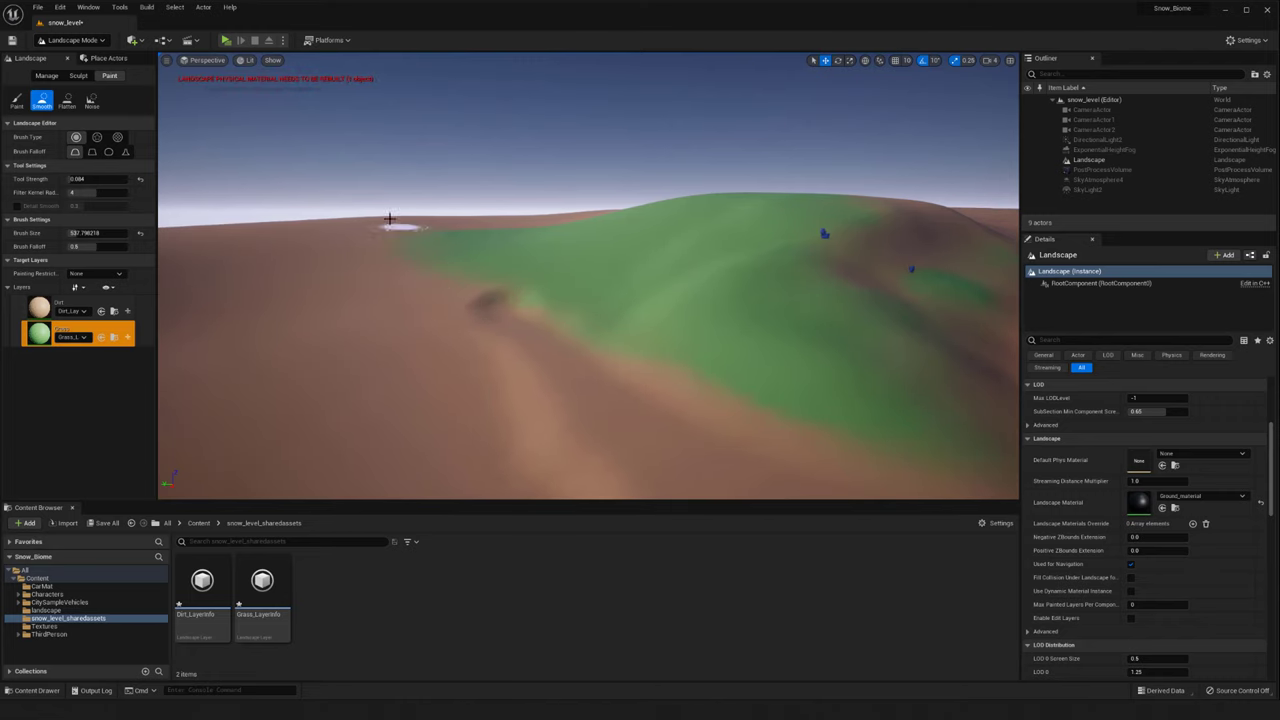
mouse_move(480, 338)
right_mouse_down()
mouse_move(574, 329)
mouse_move(600, 312)
right_mouse_up()
mouse_move(600, 312)
left_mouse_down()
mouse_move(517, 289)
mouse_move(606, 311)
mouse_move(548, 337)
left_mouse_up()
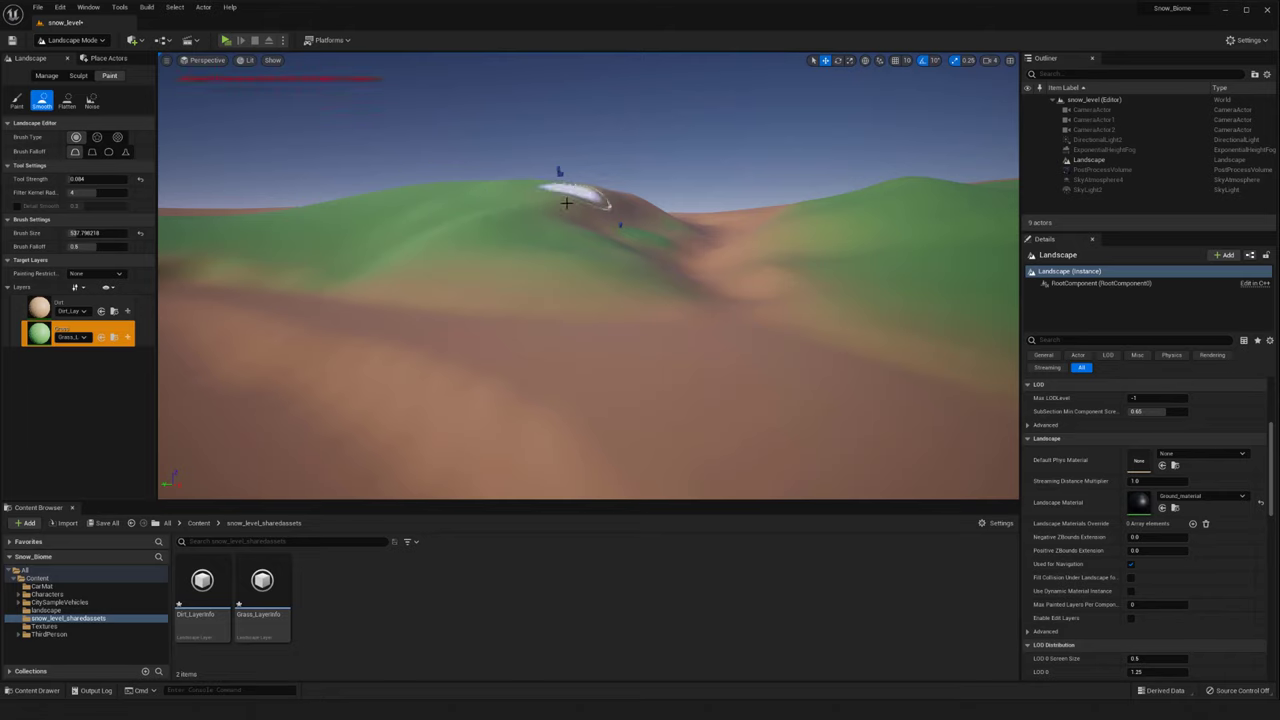
mouse_move(567, 203)
right_mouse_down()
mouse_move(597, 186)
mouse_move(570, 180)
mouse_move(655, 236)
mouse_move(636, 234)
right_mouse_up()
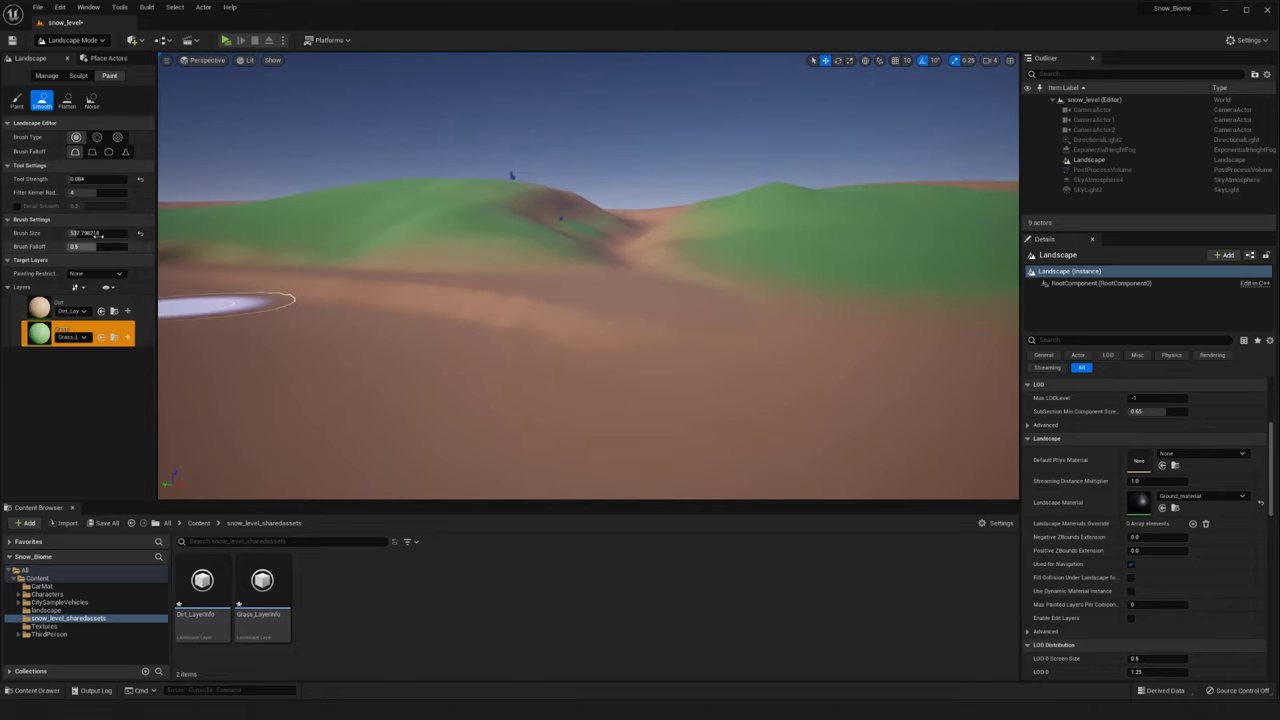
Return to the Paint tool and paint grass on the flat foreground, keeping a dirt path between it and the hill
left_click(16, 101)
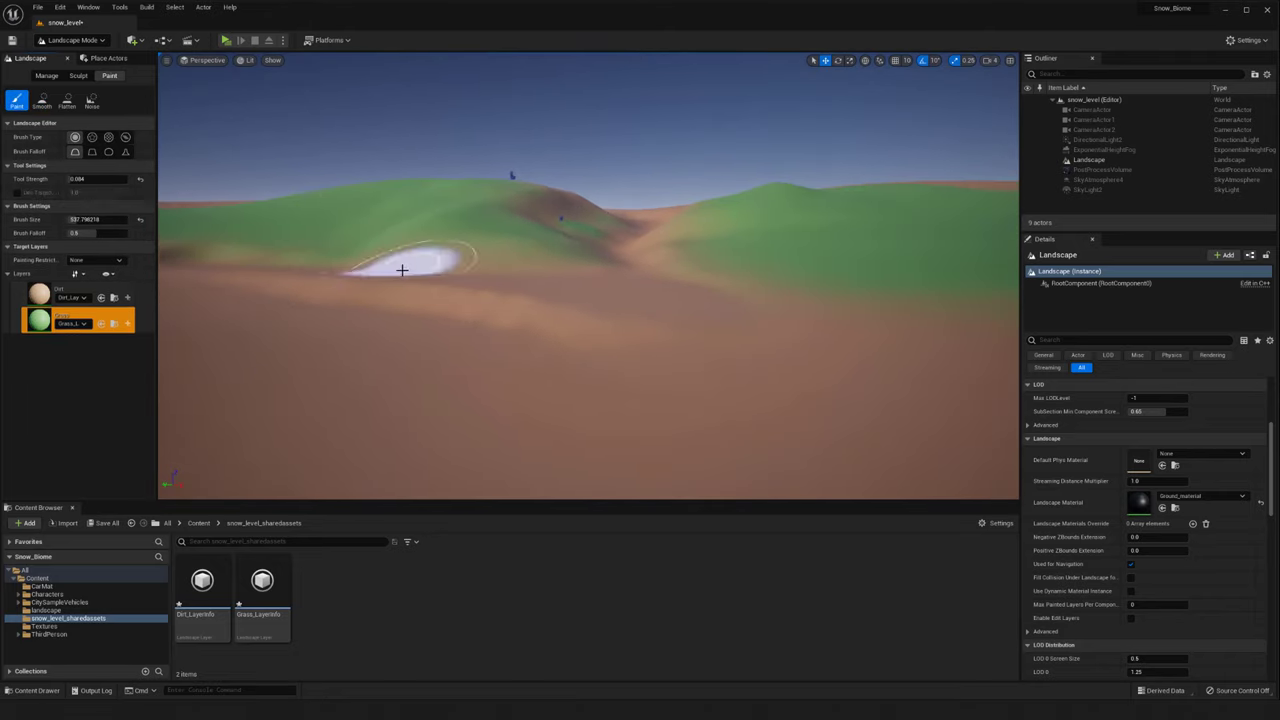
mouse_move(466, 371)
left_mouse_down()
mouse_move(320, 331)
mouse_move(366, 343)
mouse_move(311, 340)
mouse_move(400, 376)
left_mouse_up()
mouse_move(400, 376)
right_mouse_down()
mouse_move(360, 410)
mouse_move(403, 308)
right_mouse_up()
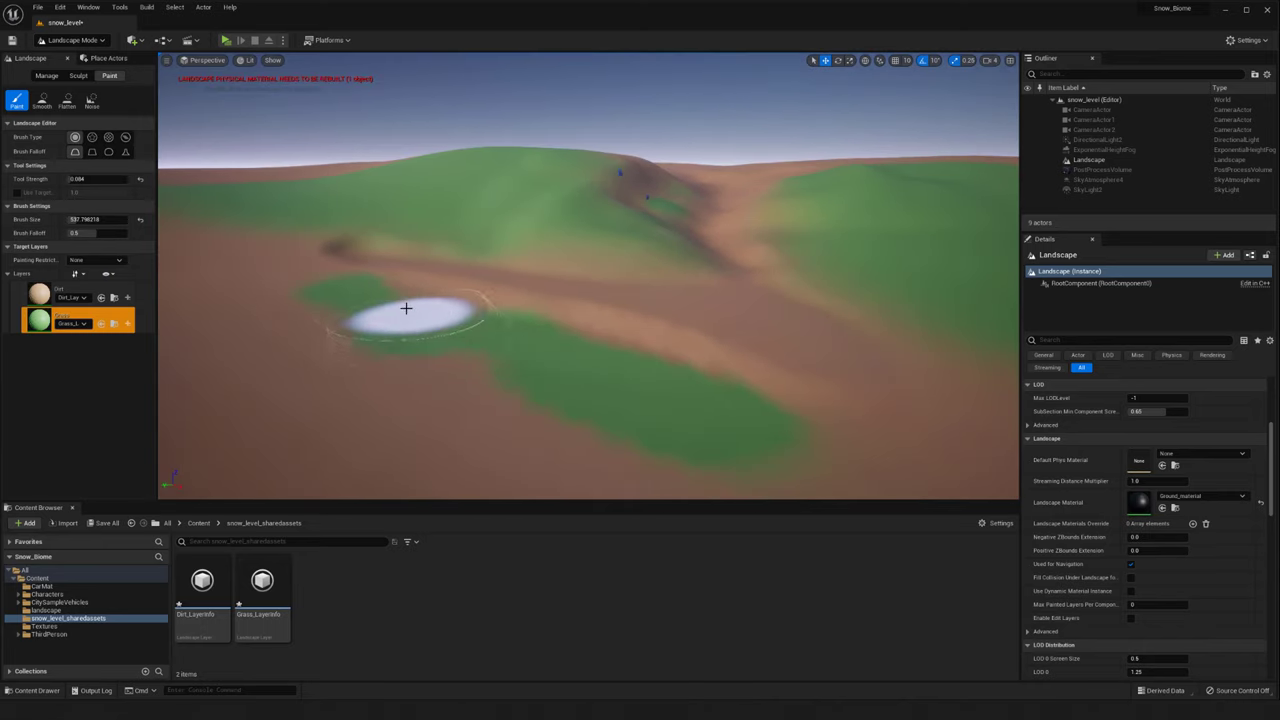
mouse_move(406, 308)
left_mouse_down()
mouse_move(517, 391)
mouse_move(431, 360)
mouse_move(294, 369)
mouse_move(251, 306)
mouse_move(273, 299)
left_mouse_up()
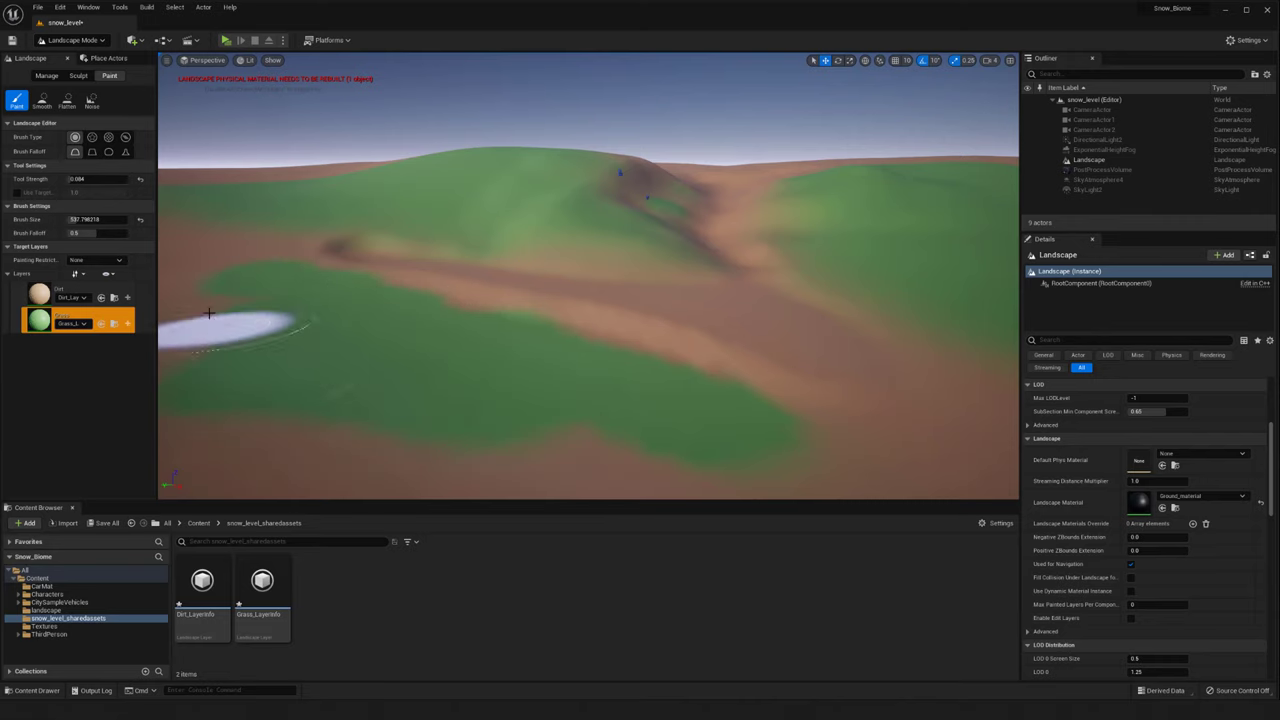
right_click_drag(200, 338, 329, 363)
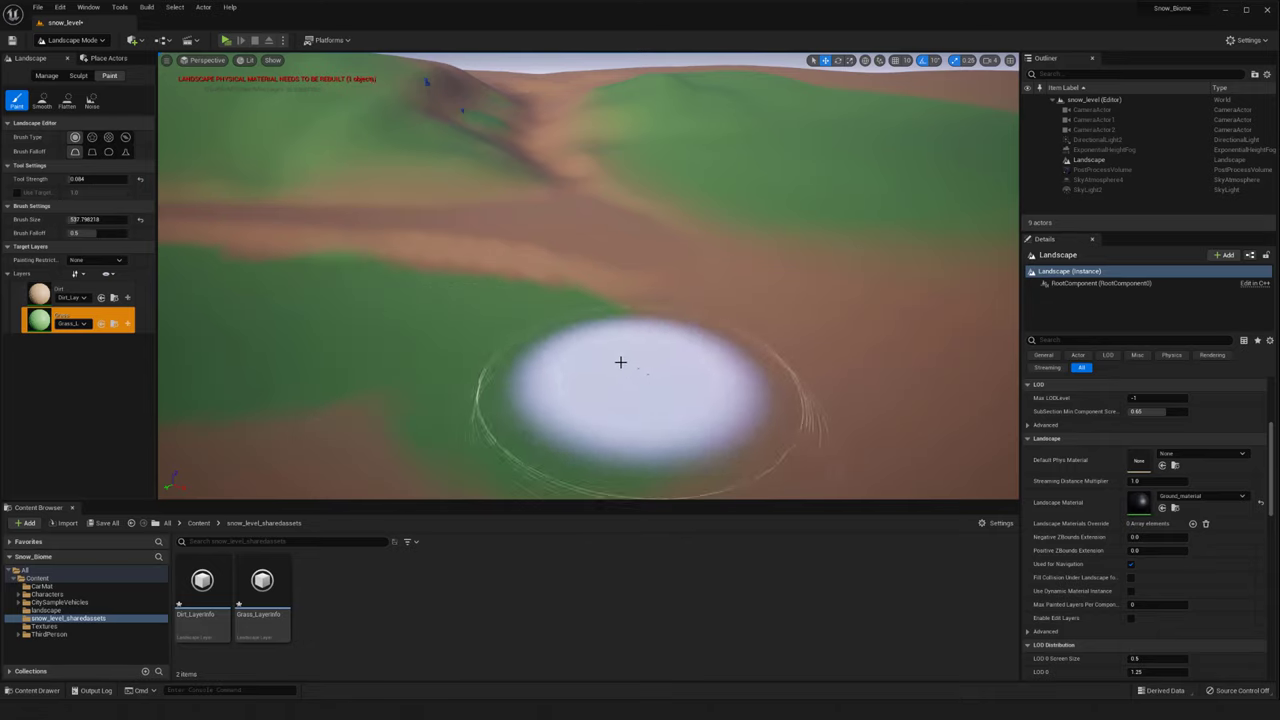
Extend the foreground grass around the end of the dirt path until it joins the opposite hill's grass
right_click_drag(549, 368, 508, 340)
left_click_drag(508, 340, 623, 314)
right_click_drag(623, 314, 509, 357)
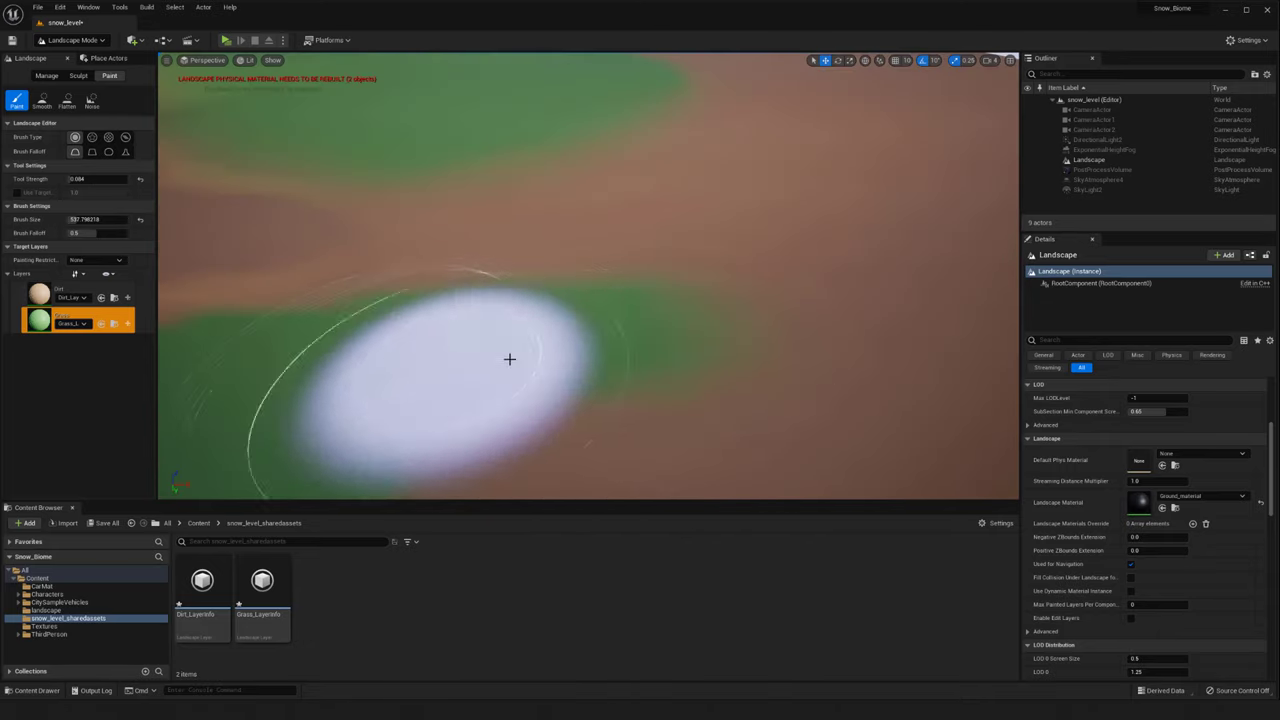
left_click_drag(509, 357, 820, 268)
mouse_move(820, 268)
right_mouse_down()
mouse_move(606, 317)
mouse_move(814, 263)
mouse_move(789, 374)
mouse_move(844, 353)
mouse_move(523, 446)
mouse_move(529, 369)
mouse_move(451, 423)
mouse_move(216, 365)
mouse_move(534, 409)
mouse_move(580, 374)
mouse_move(569, 274)
mouse_move(490, 384)
right_mouse_up()
mouse_move(490, 384)
left_mouse_down()
mouse_move(517, 277)
mouse_move(631, 369)
mouse_move(729, 363)
mouse_move(754, 398)
left_mouse_up()
mouse_move(724, 232)
left_mouse_down()
mouse_move(711, 286)
mouse_move(808, 226)
mouse_move(878, 289)
left_mouse_up()
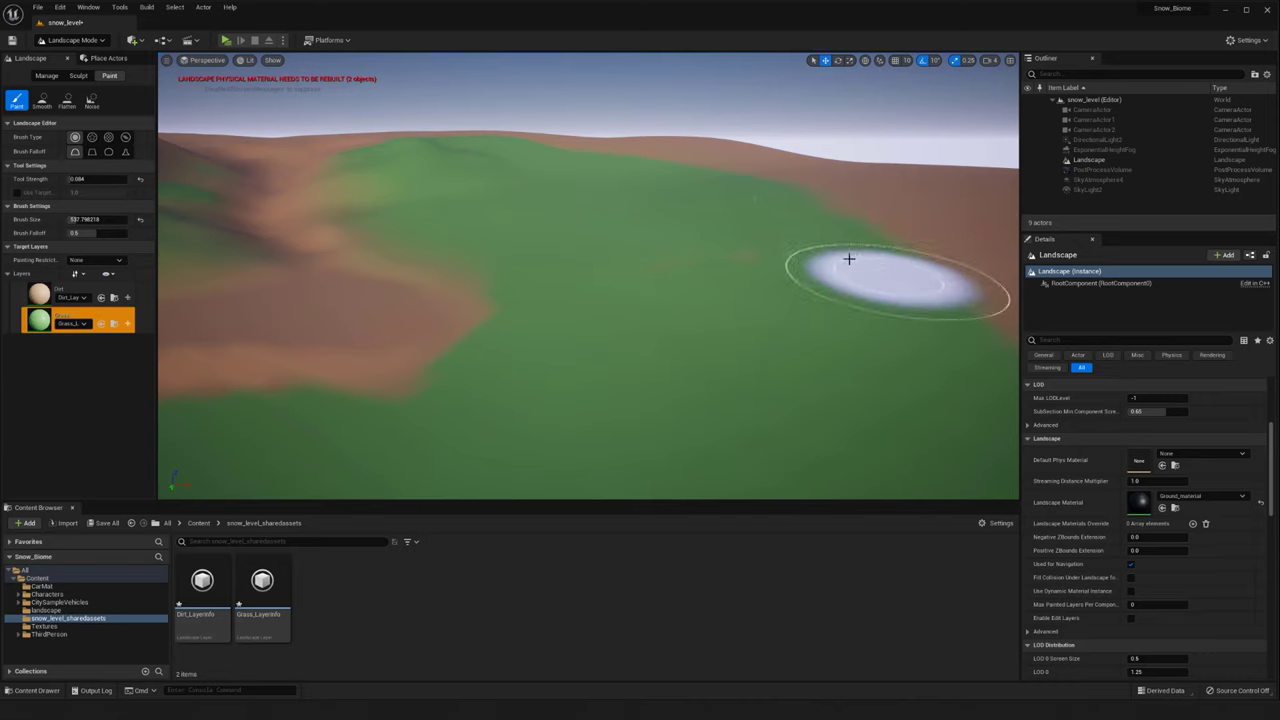
Widen the grass over the outer slope of the opposite hill and along the outer edge of the foreground strip
right_click_drag(849, 260, 782, 249)
left_click_drag(782, 249, 734, 268)
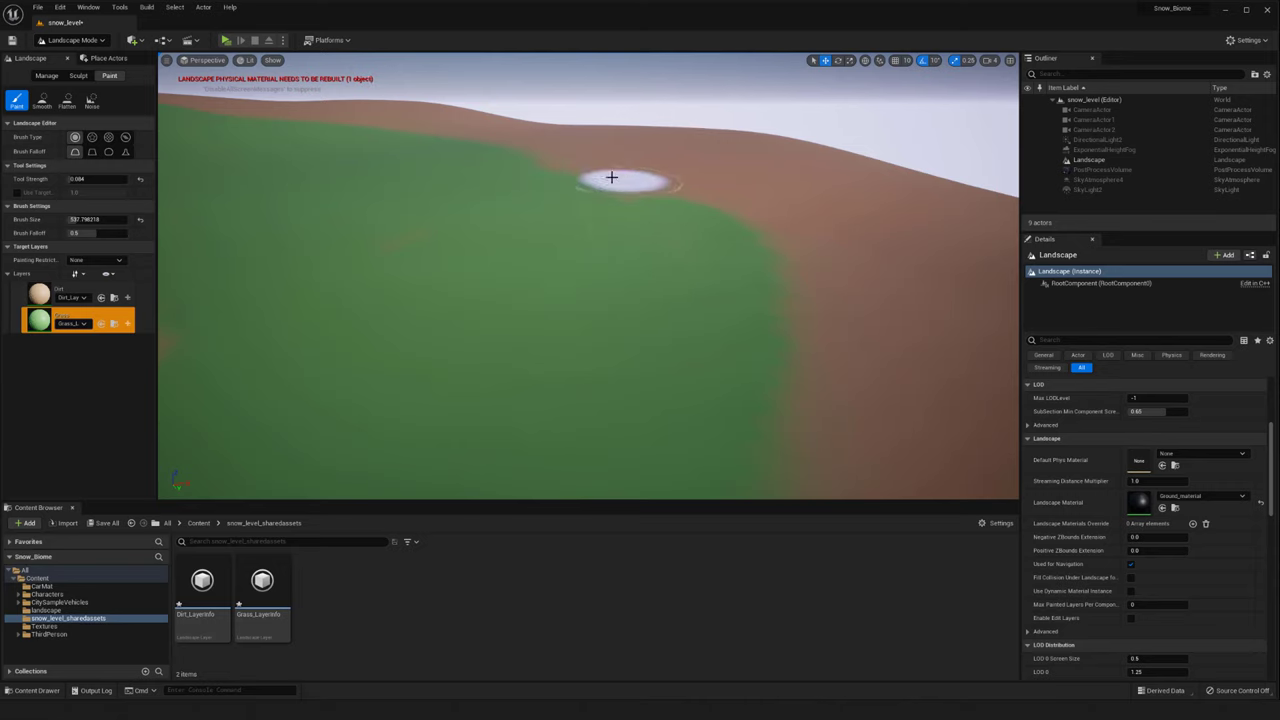
right_click_drag(607, 184, 600, 206)
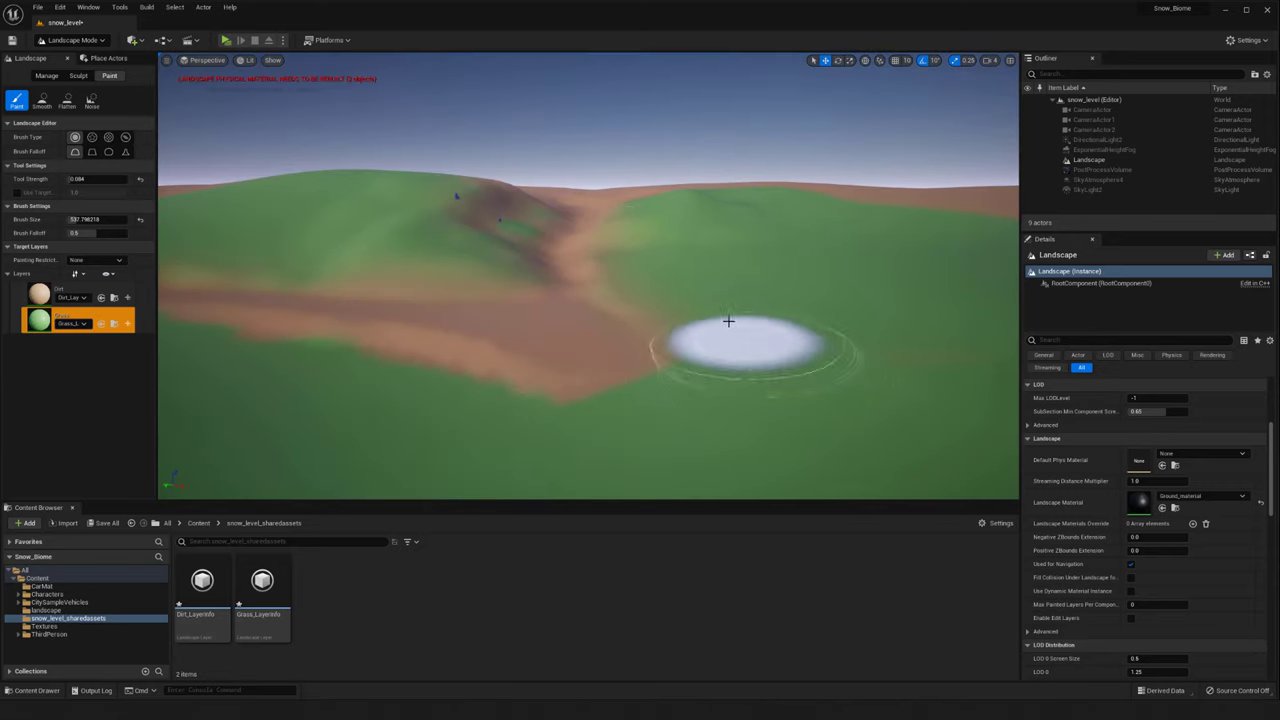
right_click_drag(736, 373, 373, 295)
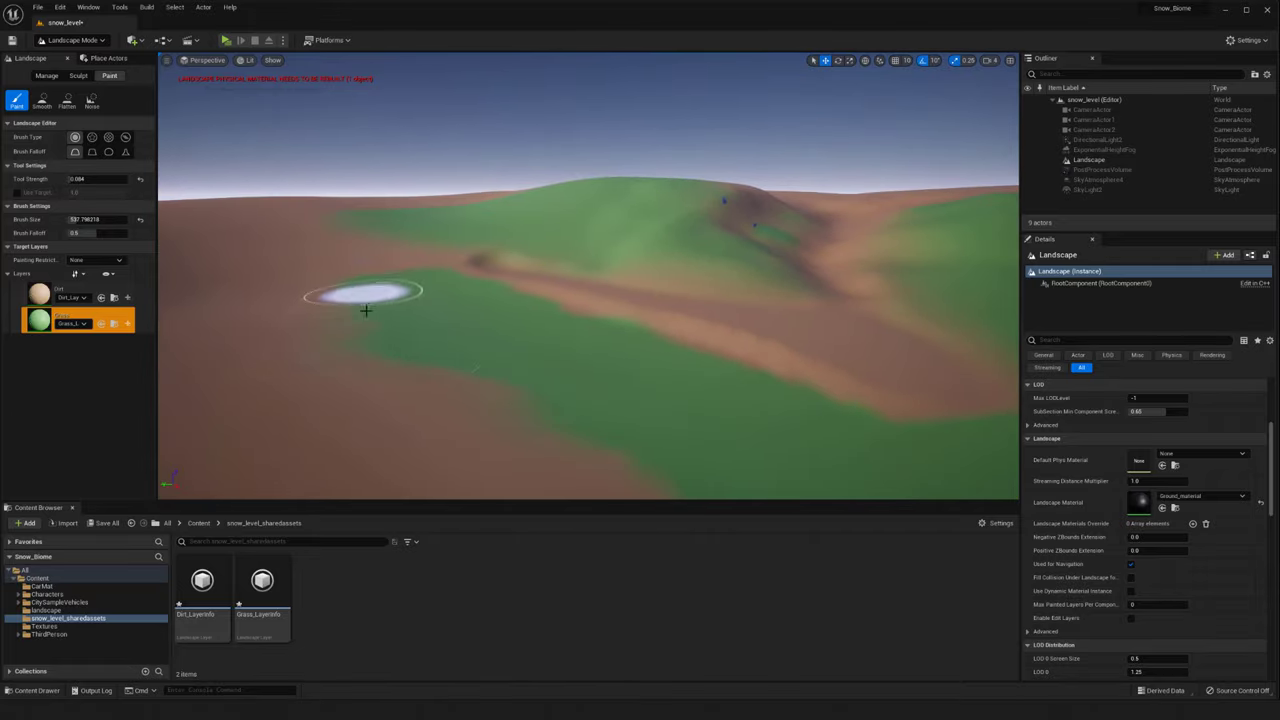
mouse_move(514, 418)
right_mouse_down()
mouse_move(591, 404)
mouse_move(630, 460)
right_mouse_up()
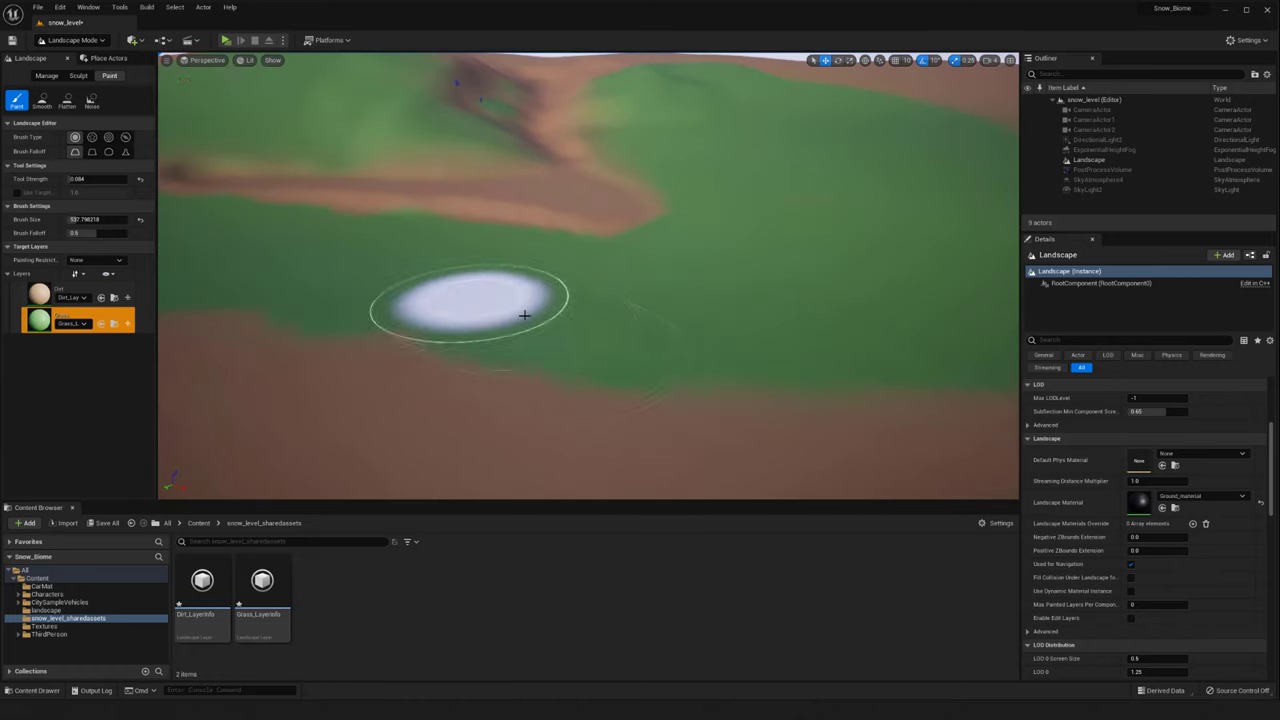
right_click_drag(524, 315, 527, 279)
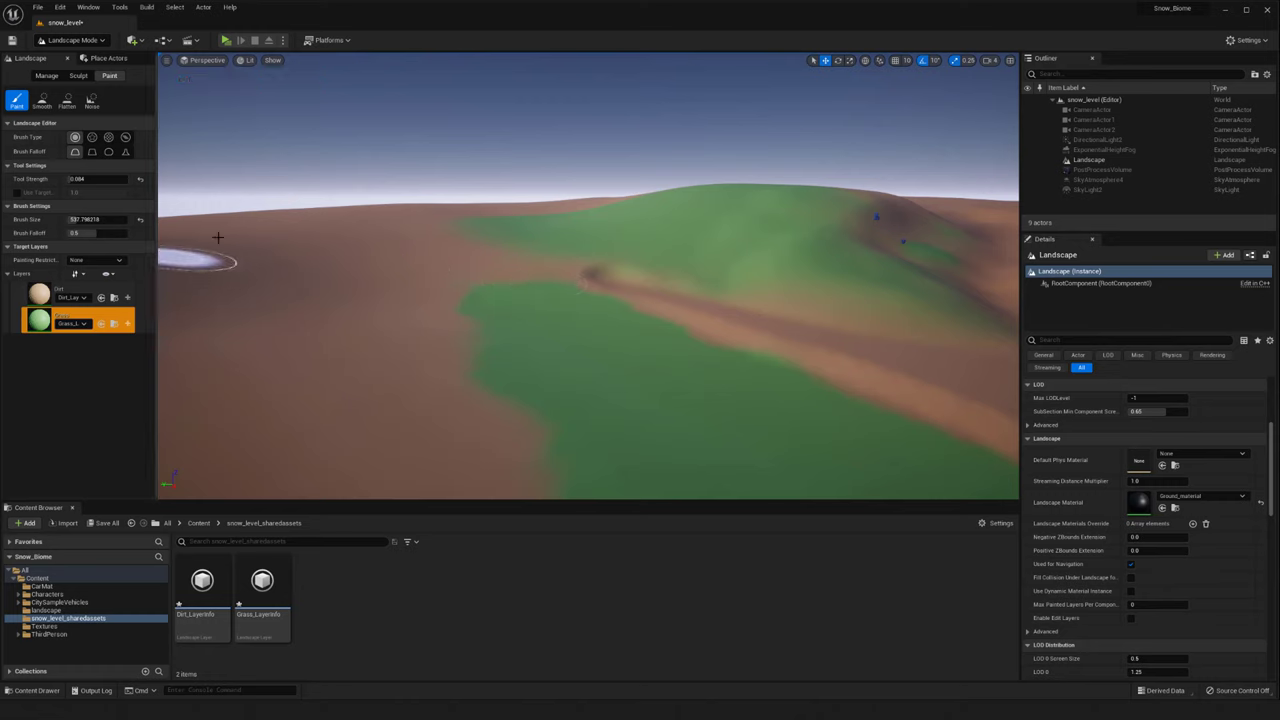
Use the Smooth paint tool to soften the foreground grass borders along the dirt path
left_click(41, 100)
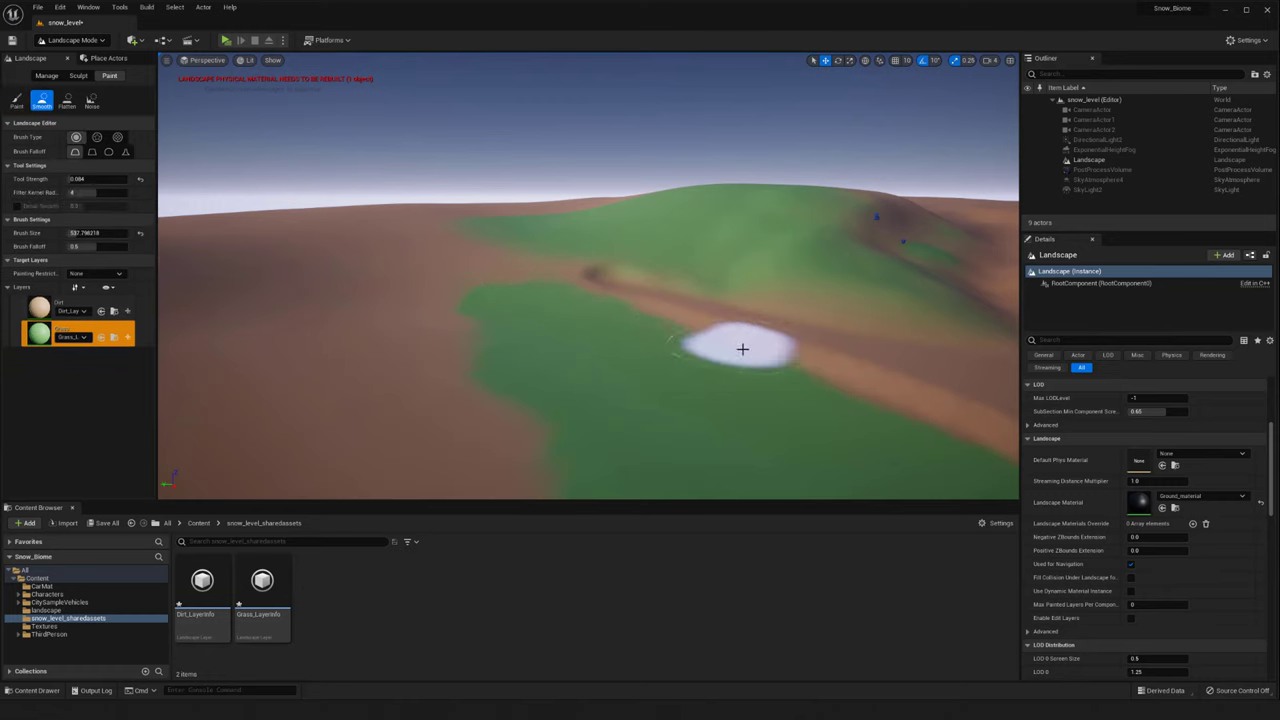
right_click_drag(586, 293, 594, 297)
mouse_move(560, 280)
left_mouse_down()
mouse_move(340, 249)
mouse_move(346, 266)
mouse_move(663, 341)
mouse_move(660, 209)
mouse_move(580, 354)
left_mouse_up()
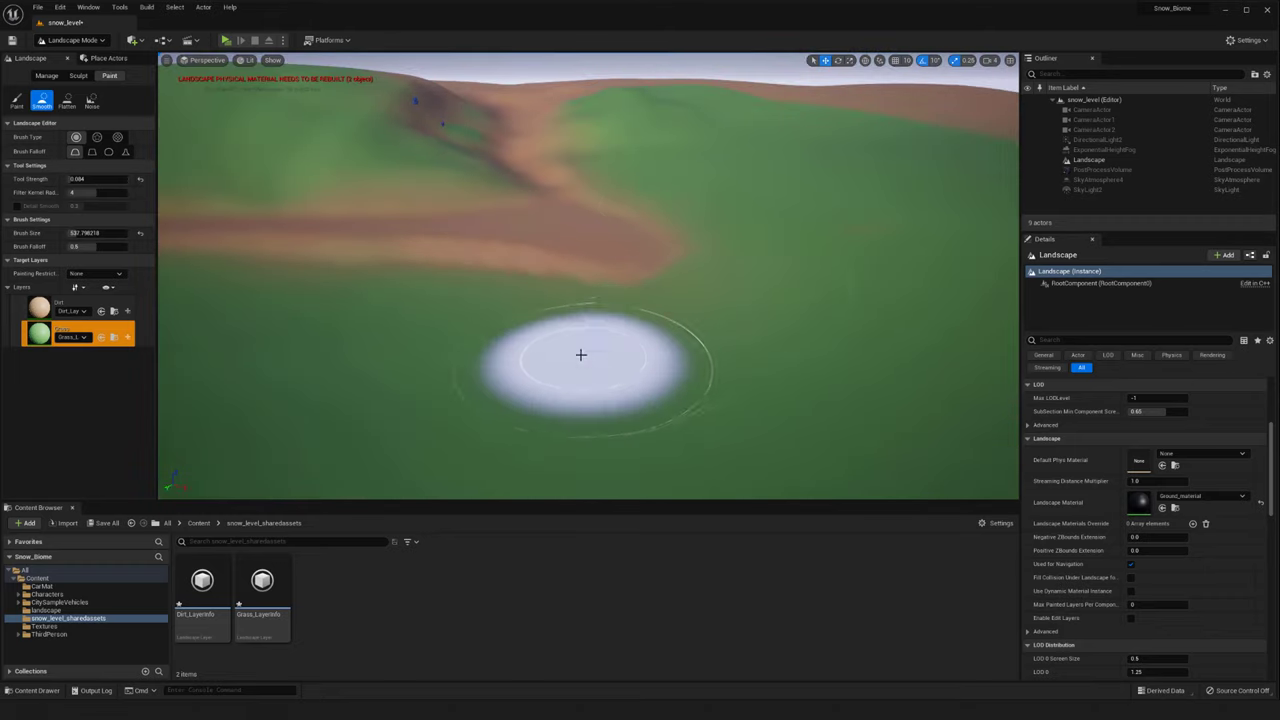
Smooth the Grass layer's outer border where it meets the bare dirt slope beyond the end of the dirt path
mouse_move(660, 374)
right_mouse_down()
mouse_move(800, 368)
mouse_move(828, 352)
right_mouse_up()
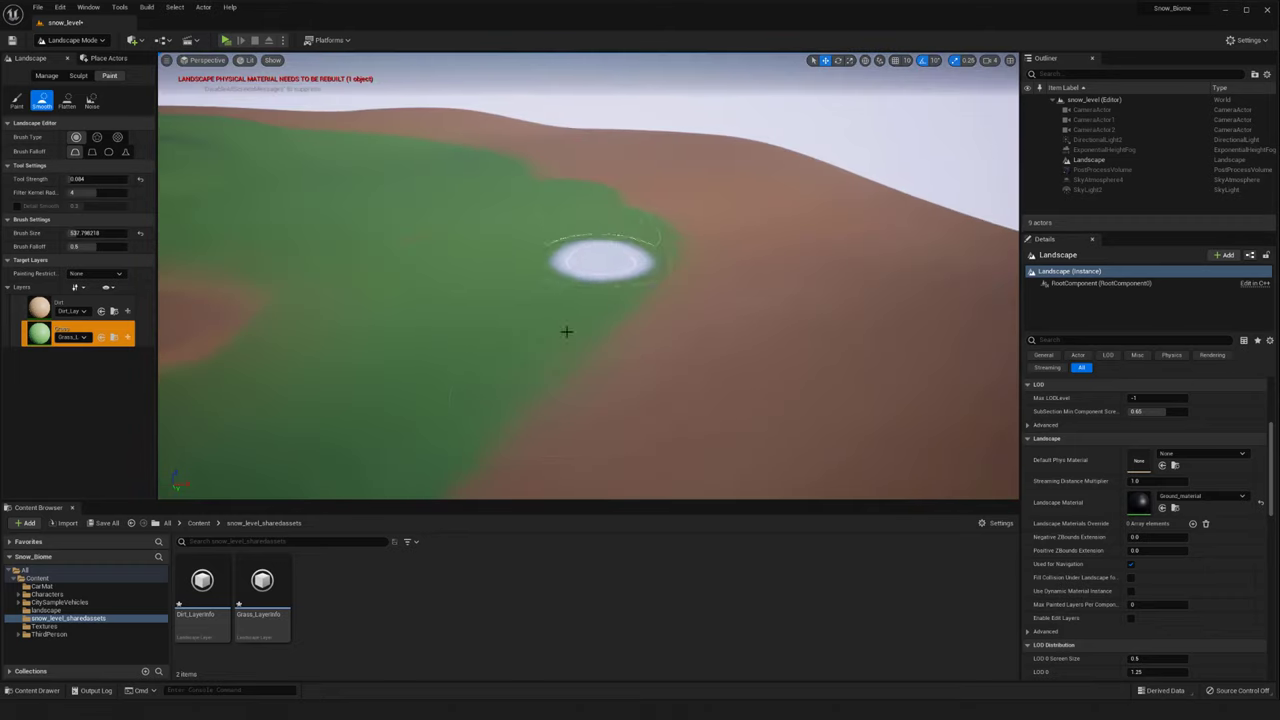
left_click_drag(567, 332, 613, 201)
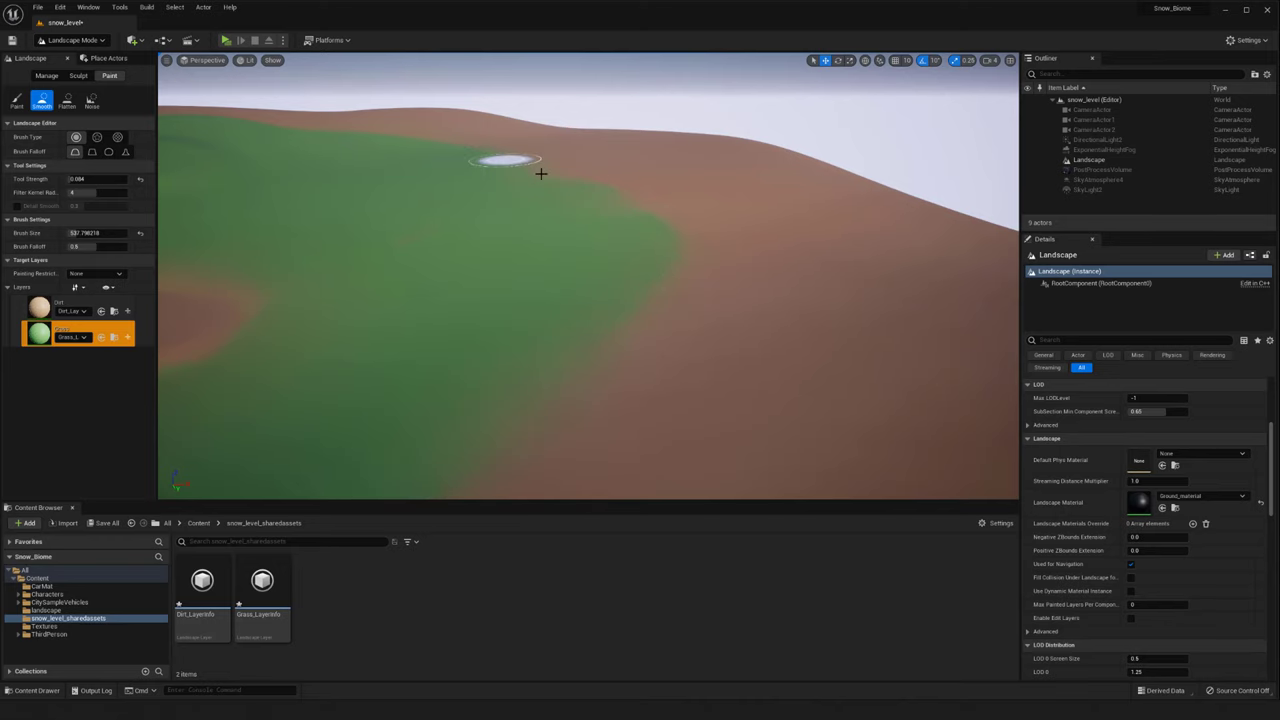
Leave landscape painting and switch the editor to Select Mode at the valley between the two grassy hills
right_click_drag(566, 190, 378, 152)
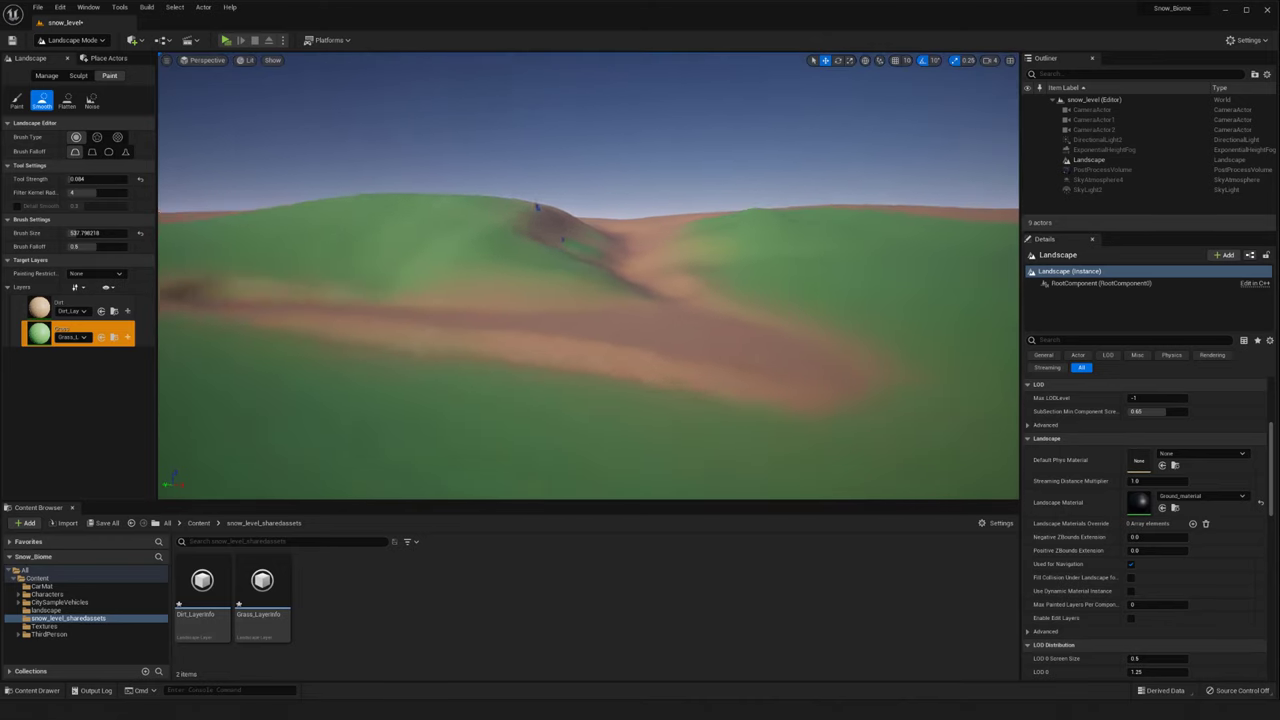
mouse_move(505, 238)
right_mouse_down()
mouse_move(530, 258)
mouse_move(530, 243)
right_mouse_up()
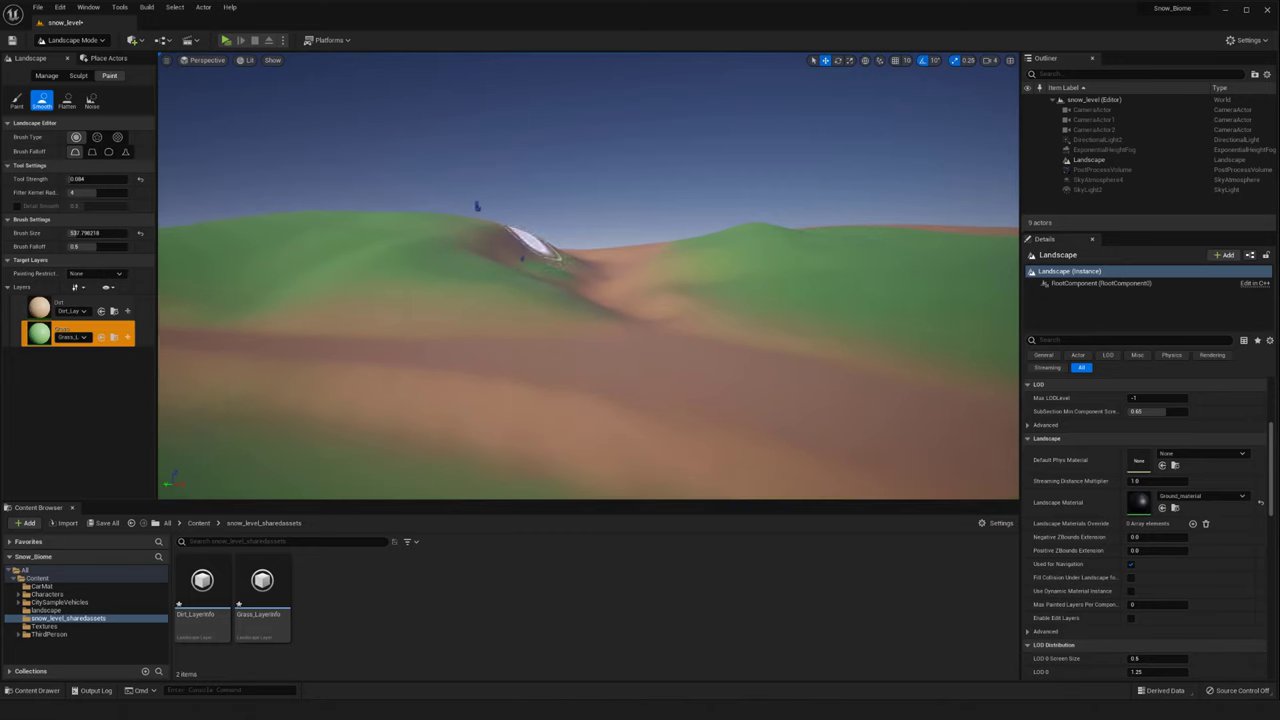
right_click_drag(248, 91, 252, 105)
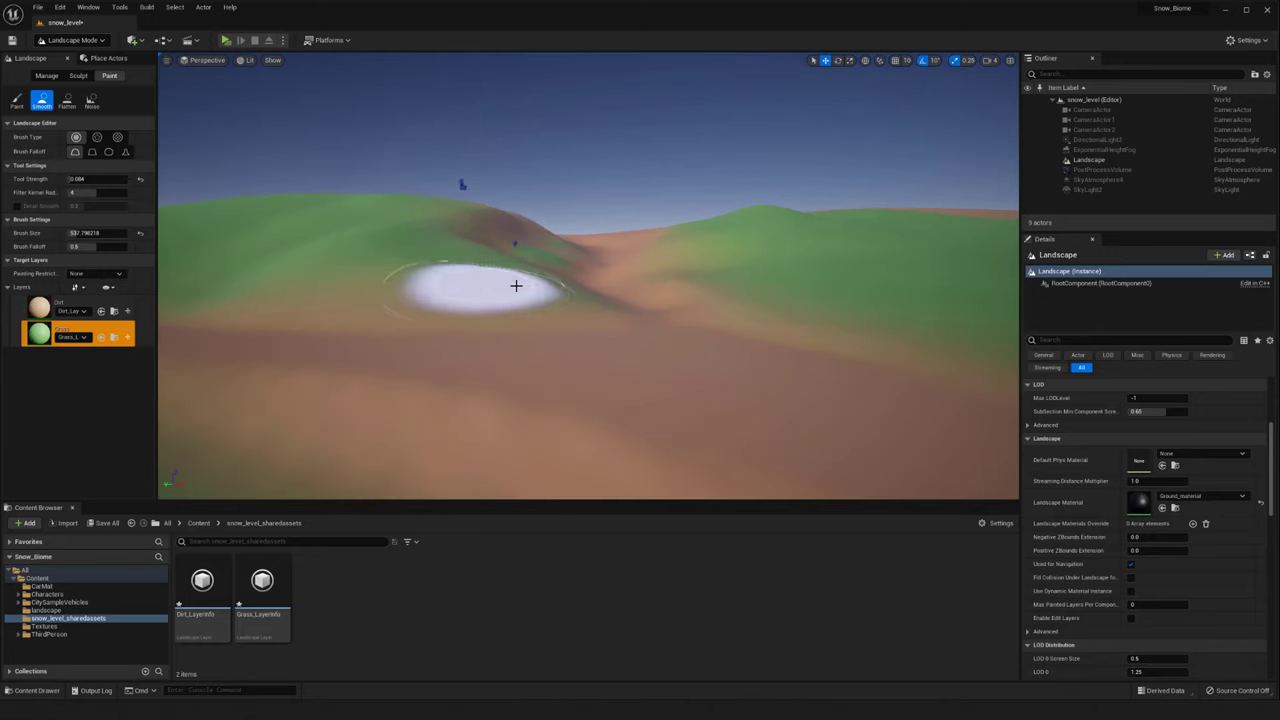
left_click(93, 40)
left_click(62, 57)
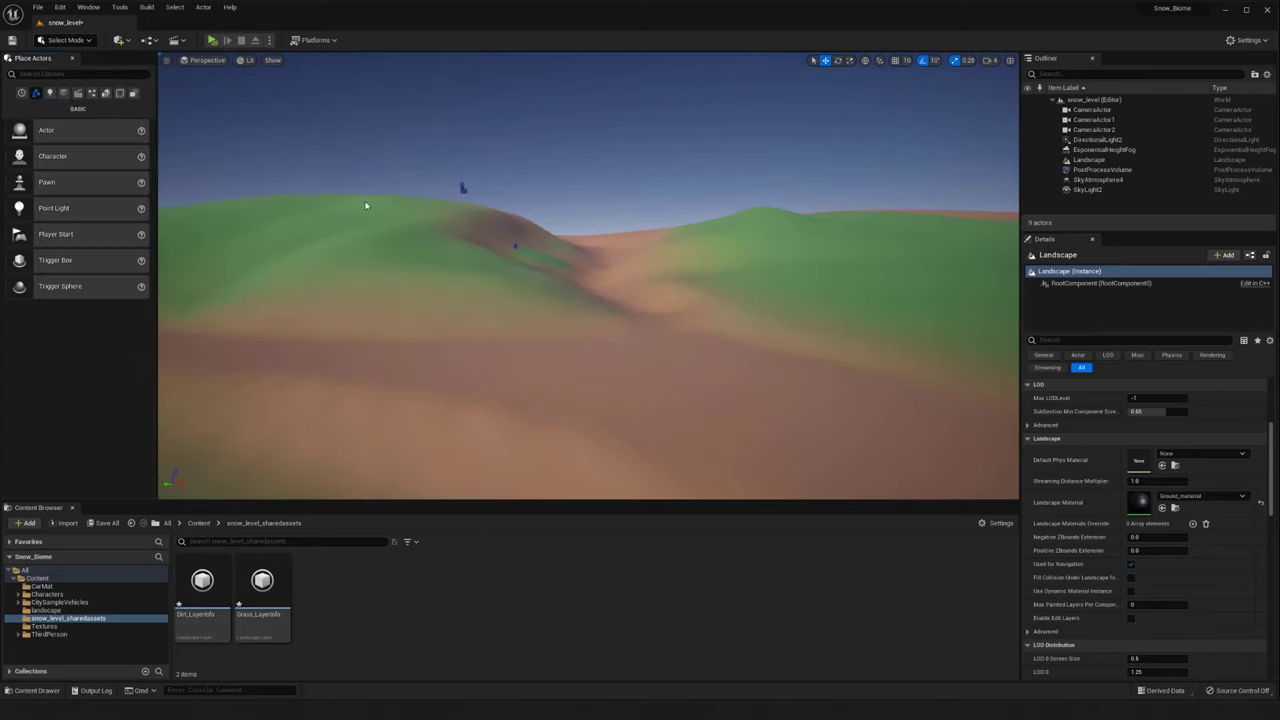
right_click_drag(588, 276, 567, 270)
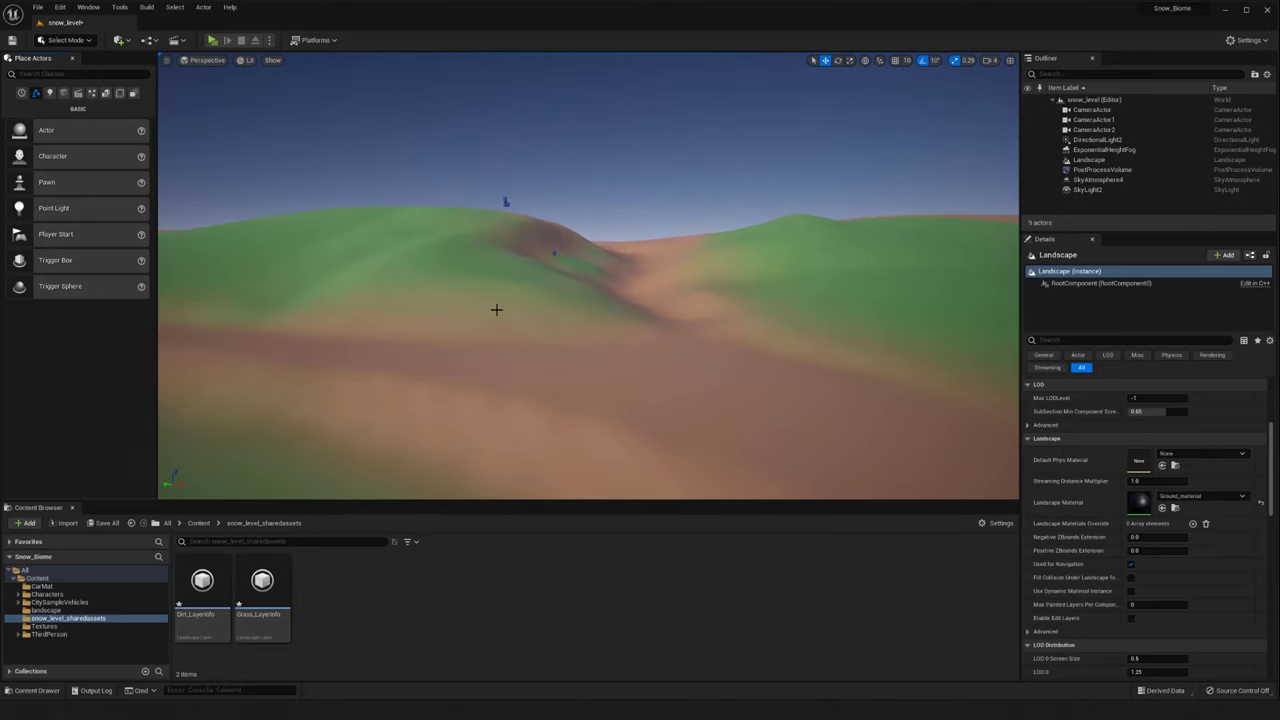